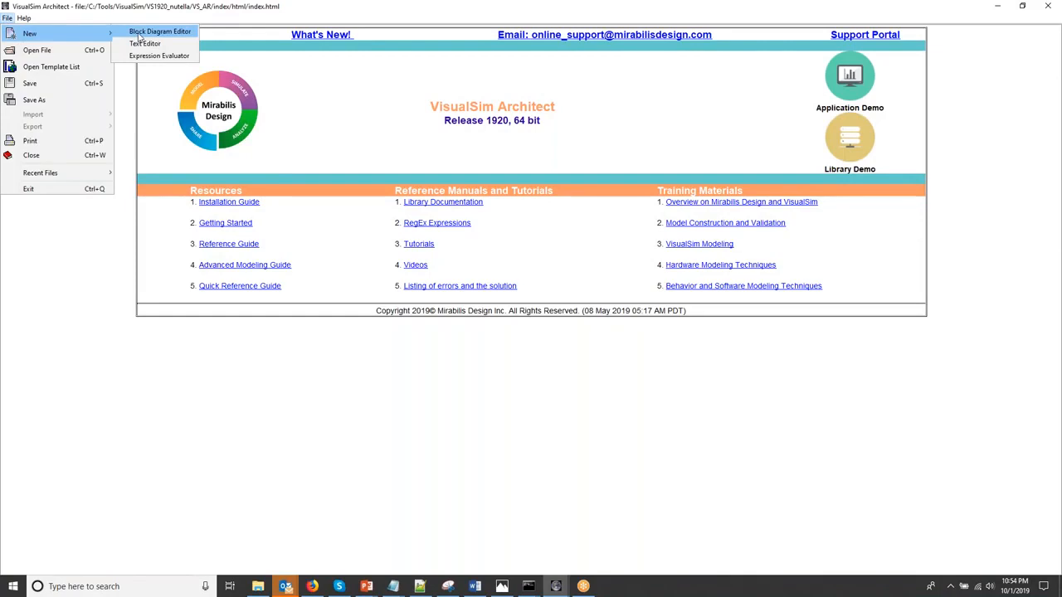
Step: Create a new block diagram and place a DigitalSimulator block from the Model Setup library on the canvas
click(140, 35)
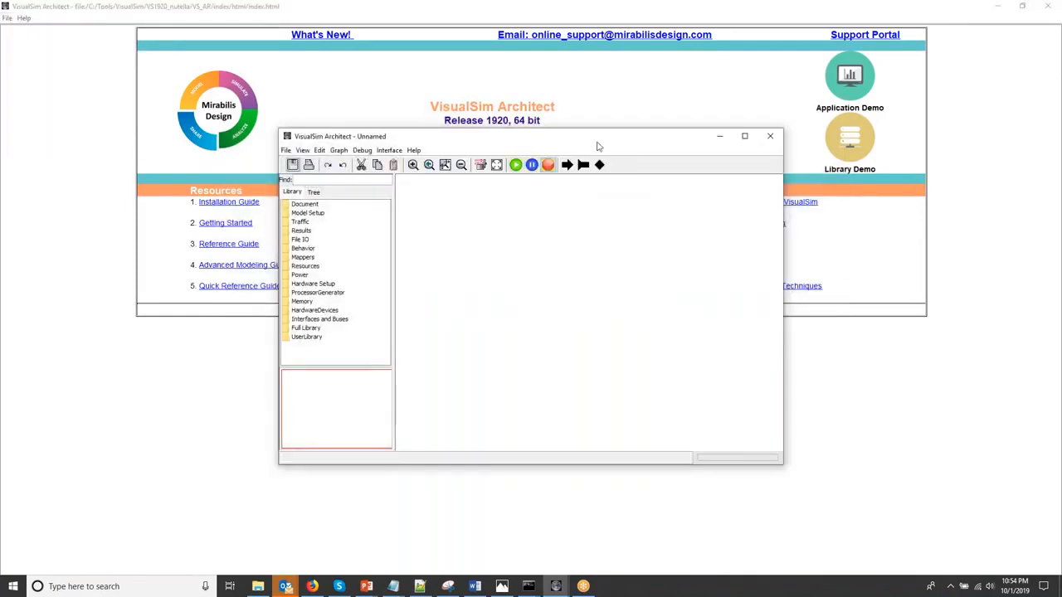
double_click(597, 141)
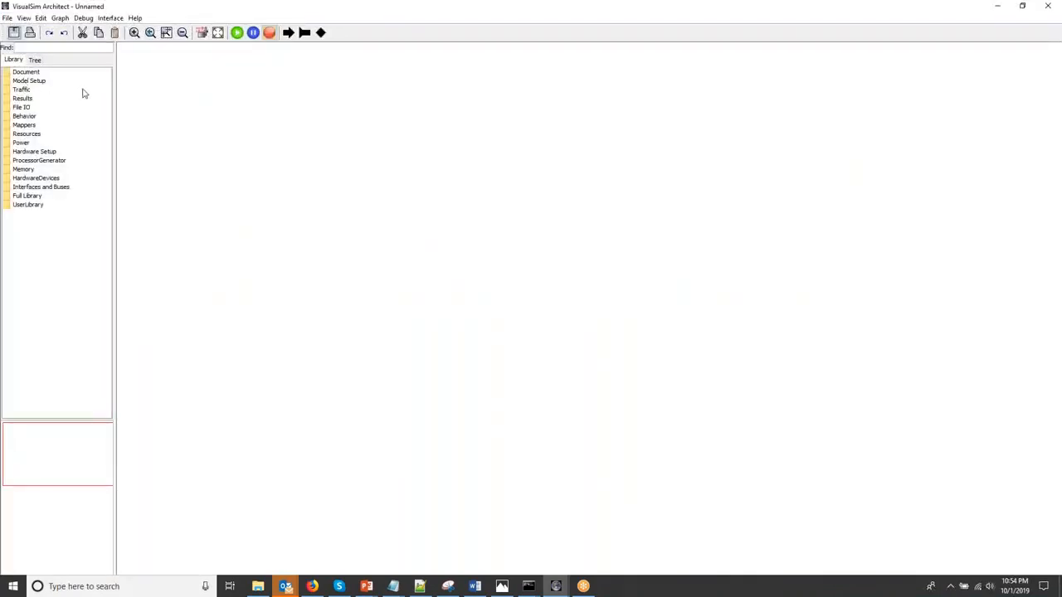
click(38, 83)
double_click(28, 81)
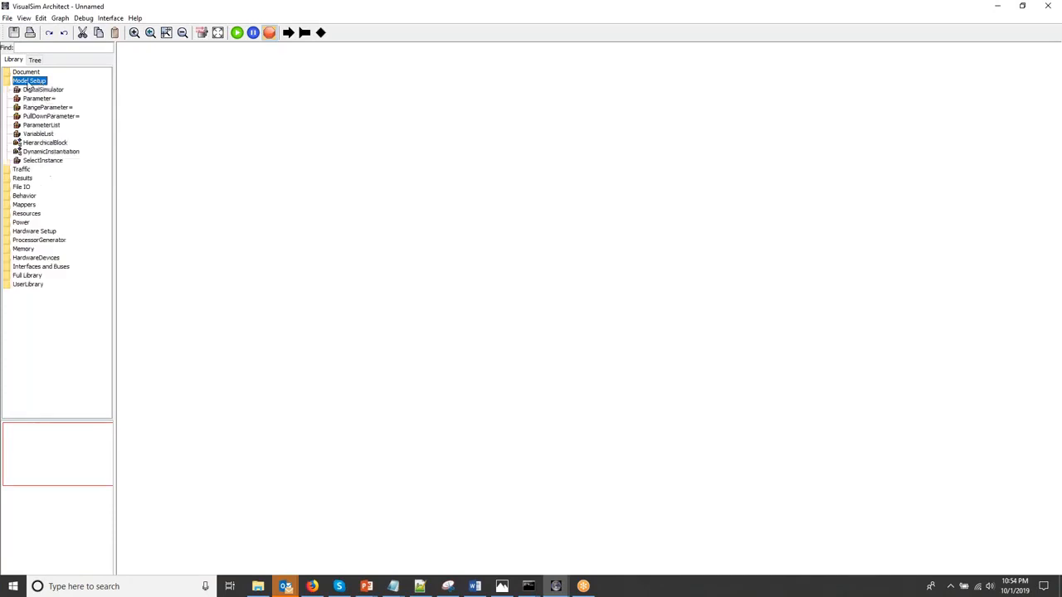
drag(34, 90, 750, 107)
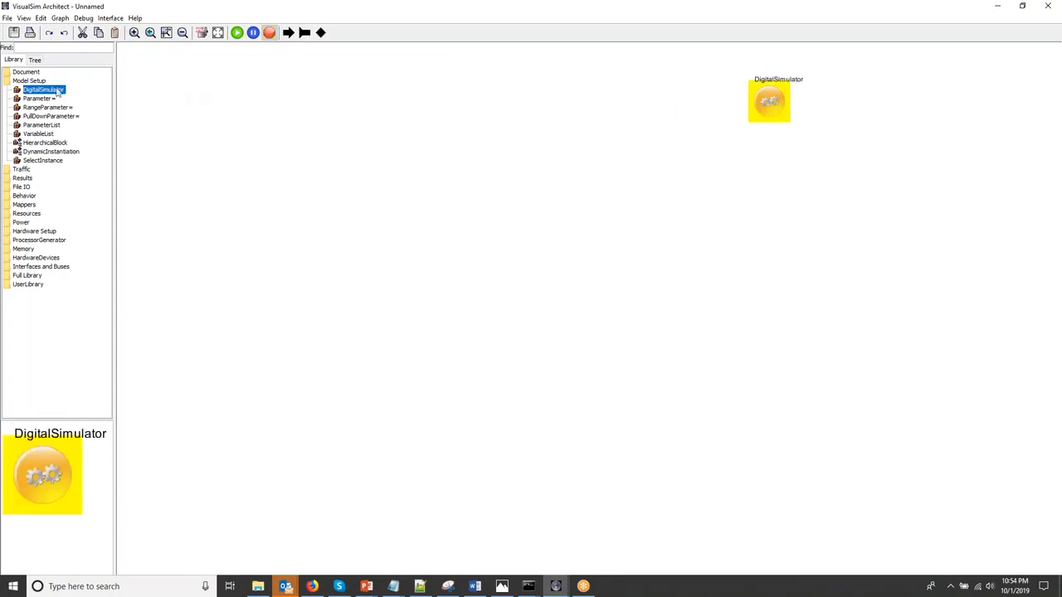
Step: Add a Parameter block beside the simulator block and rename it Sim_Time
drag(34, 99, 467, 93)
right_click(470, 91)
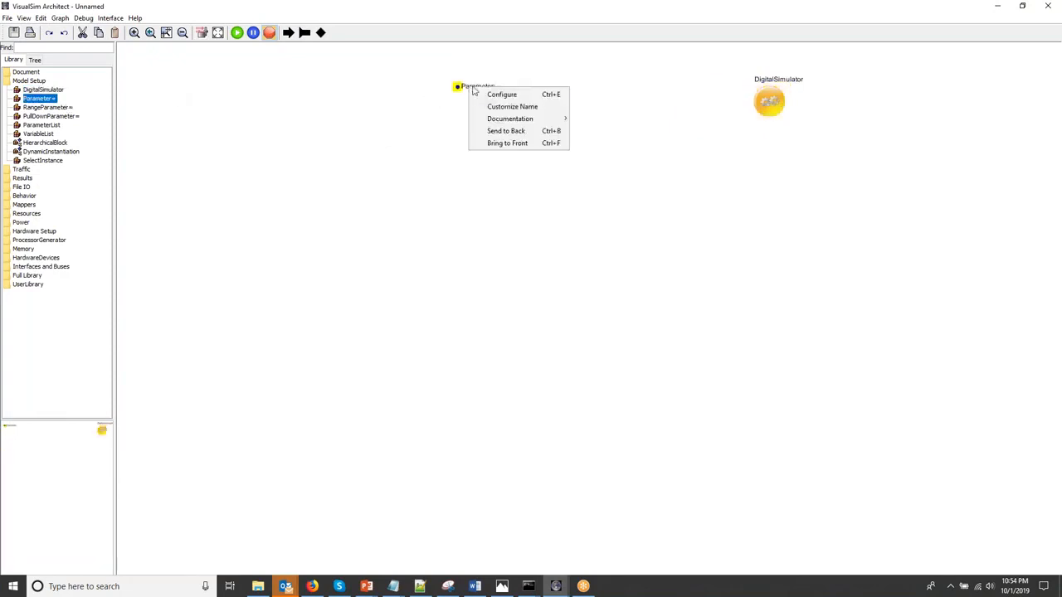
click(514, 108)
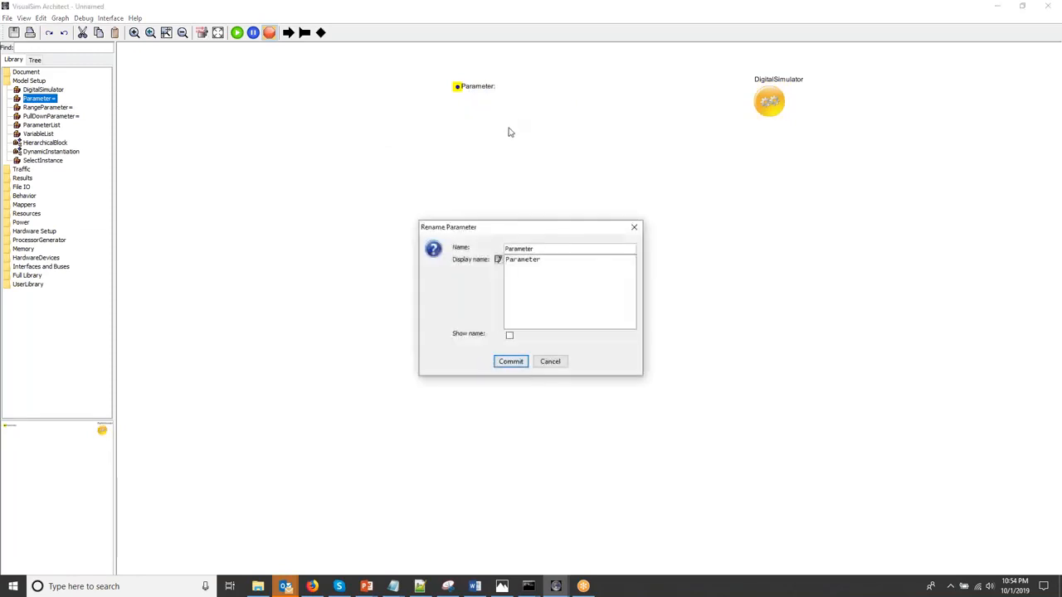
text(Sim_Time)
key(ctrl+a)
click(509, 361)
Step: Set the value of the Sim_Time parameter to 100.0e-3
double_click(480, 92)
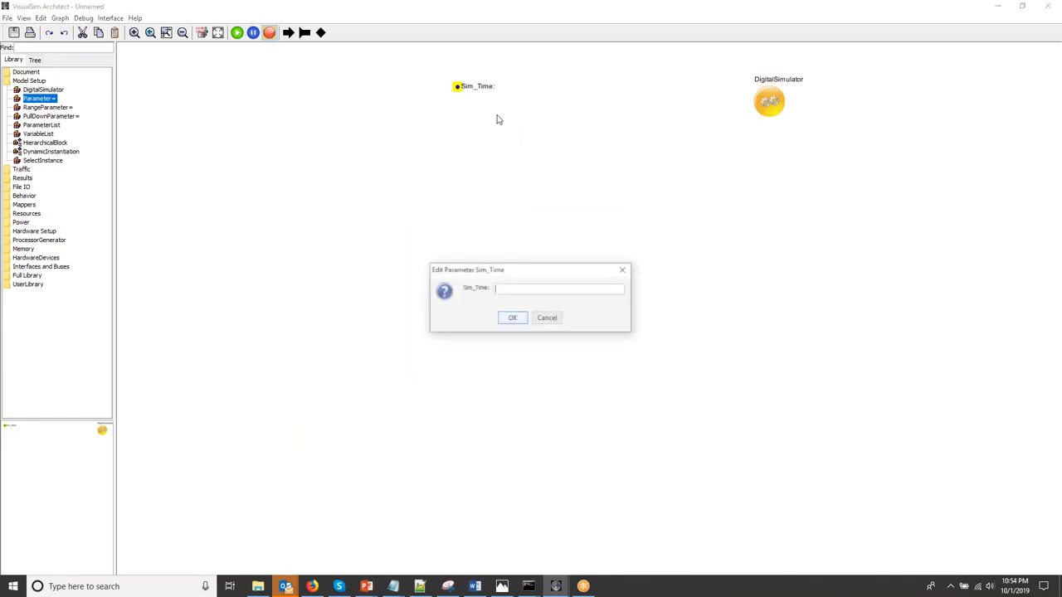
text(100.0e)
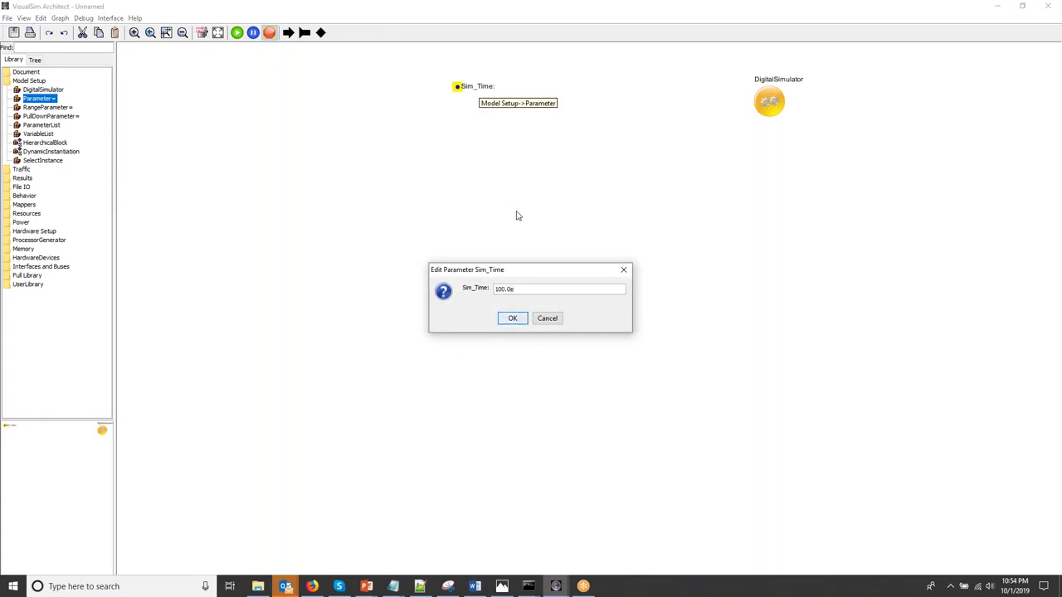
text(-3)
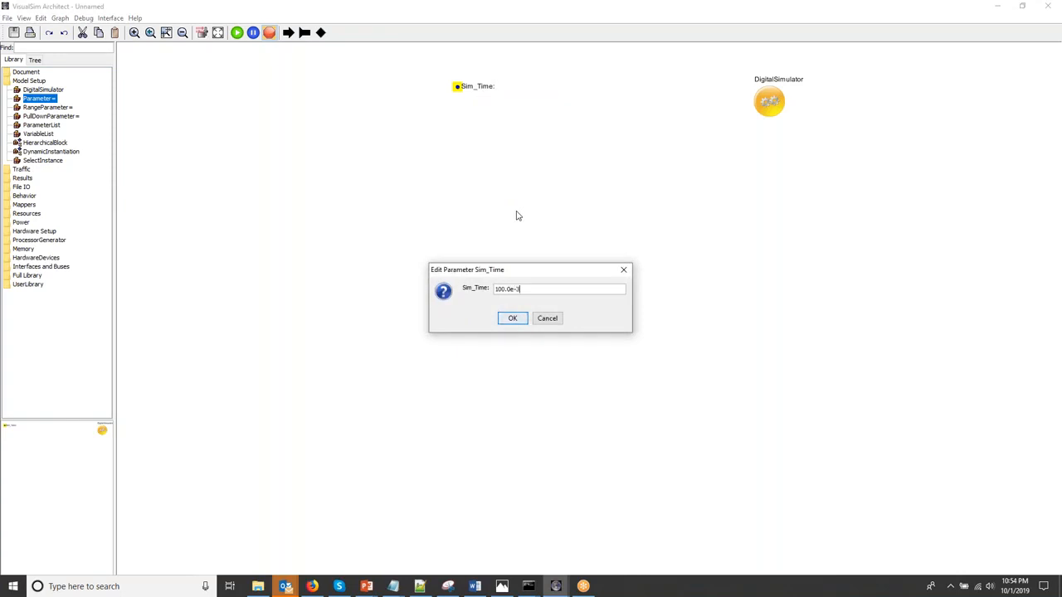
click(512, 318)
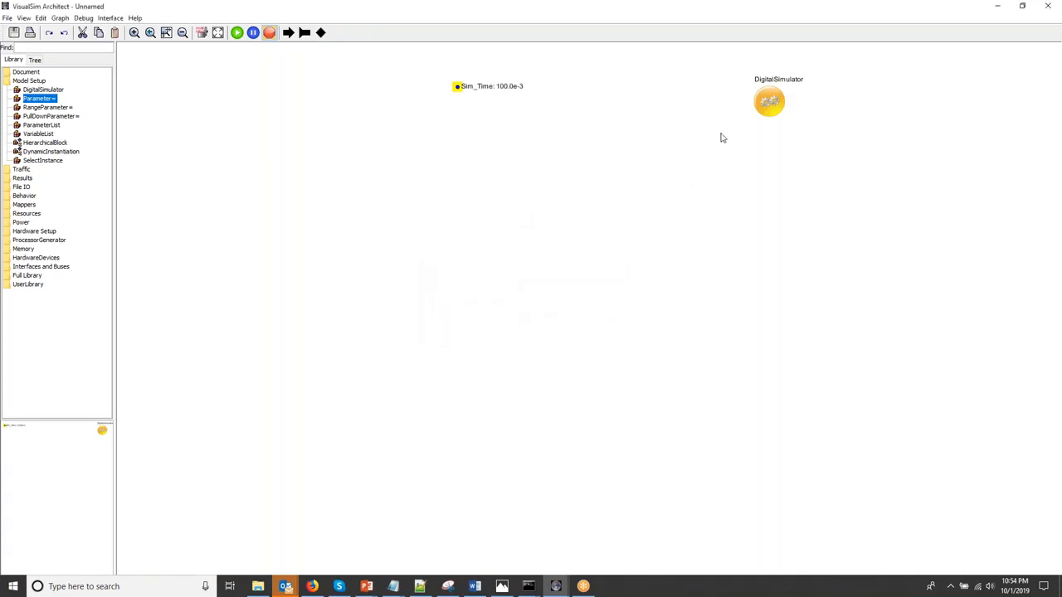
Step: Set the DigitalSimulator's stopTime to Sim_Time and move the Sim_Time parameter closer to the simulator block
click(773, 95)
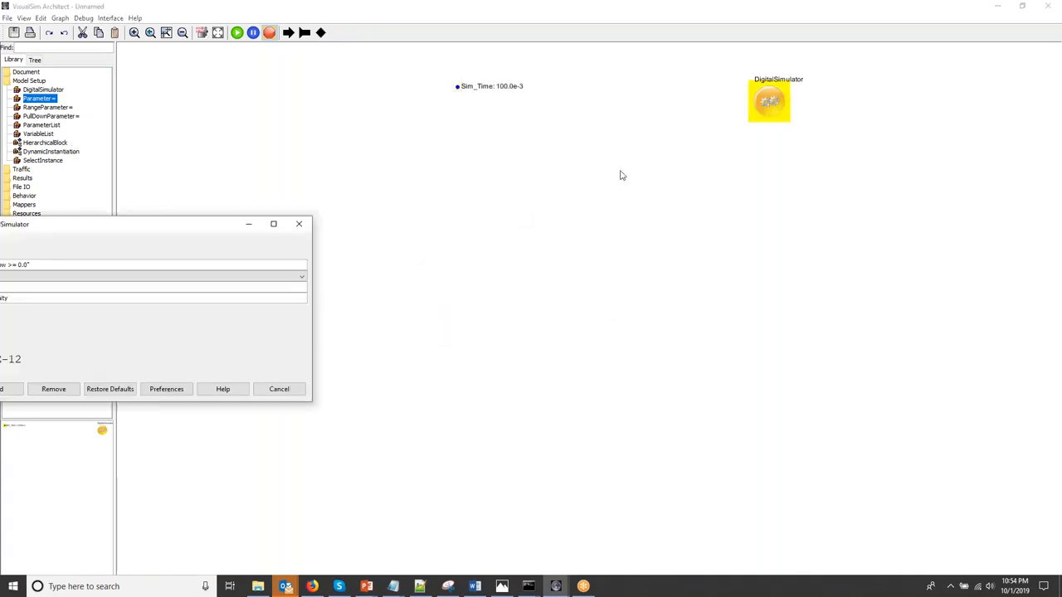
double_click(541, 236)
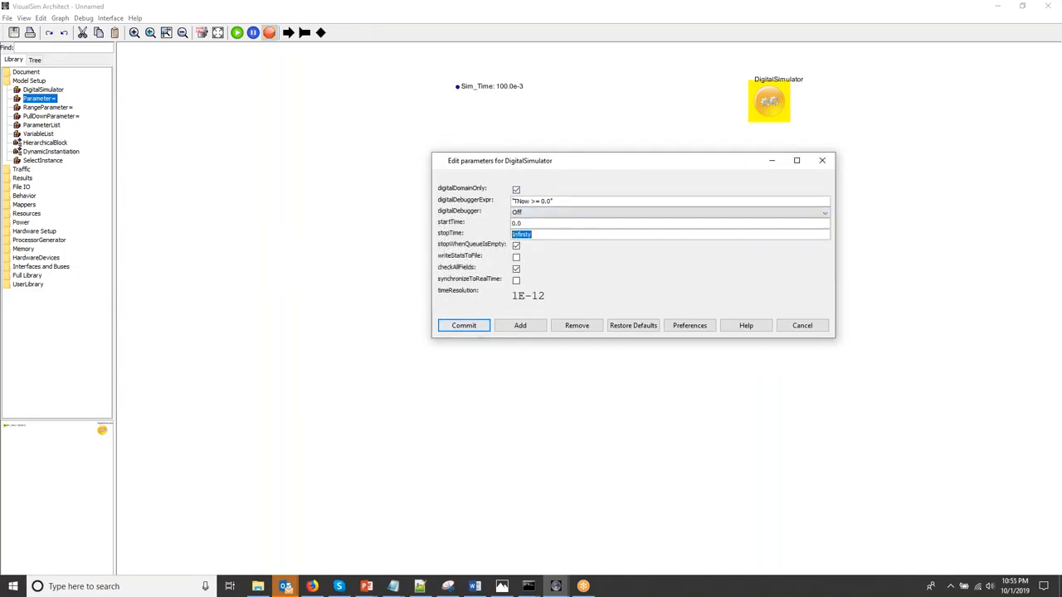
text(Sim_Time)
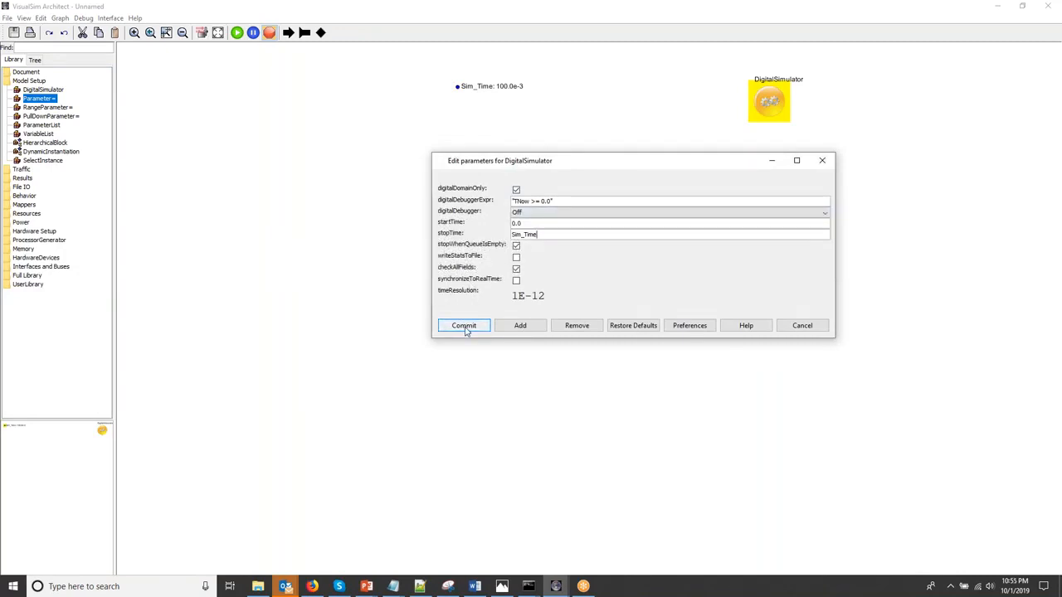
click(466, 325)
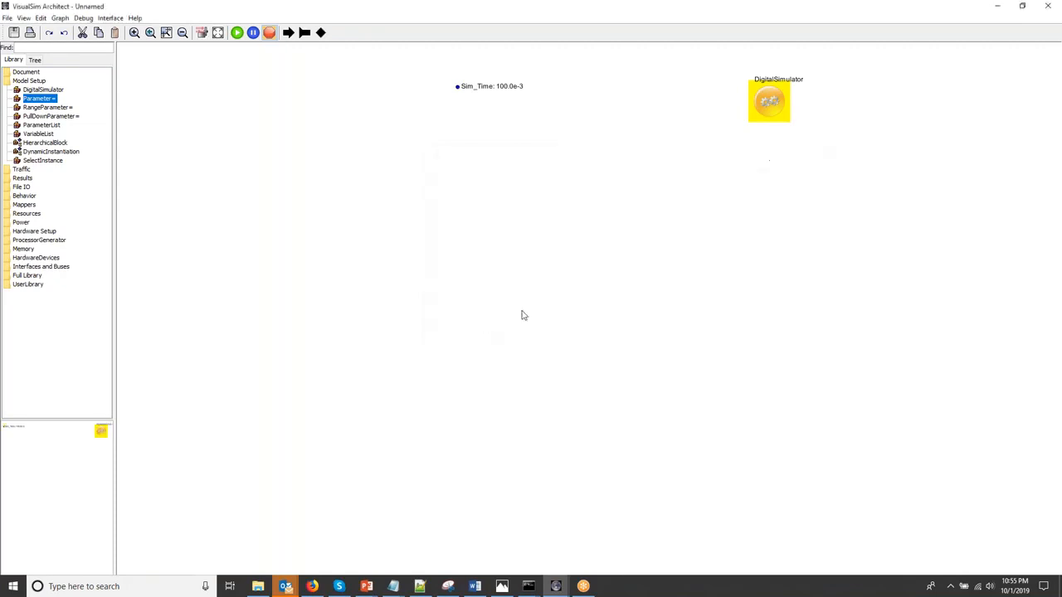
drag(484, 92, 607, 97)
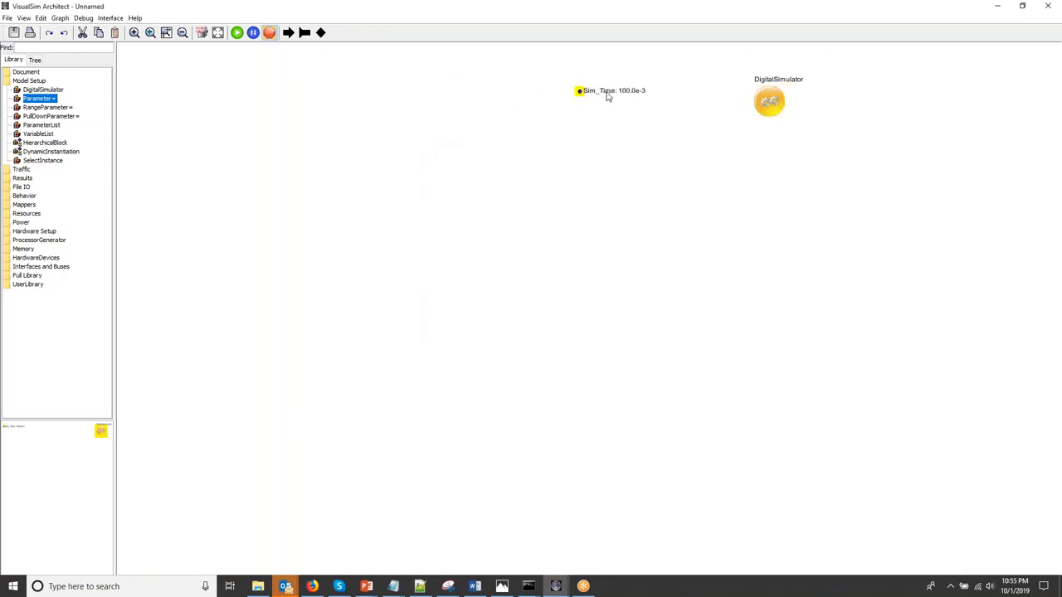
click(423, 238)
Step: Add a CAN_Bus block from the CAN library under Interfaces and Buses to the diagram
click(30, 267)
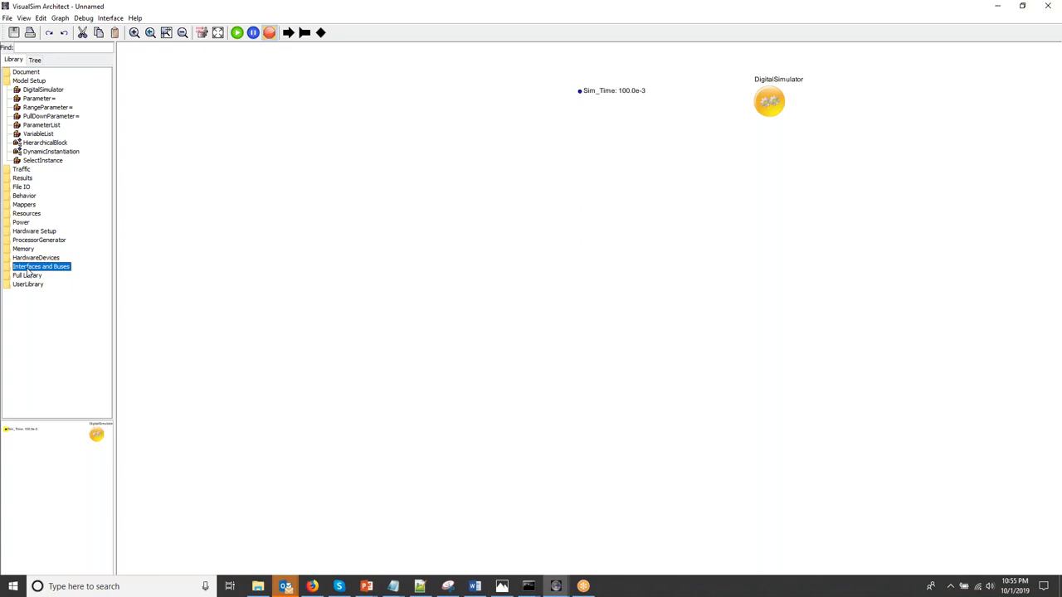
double_click(5, 267)
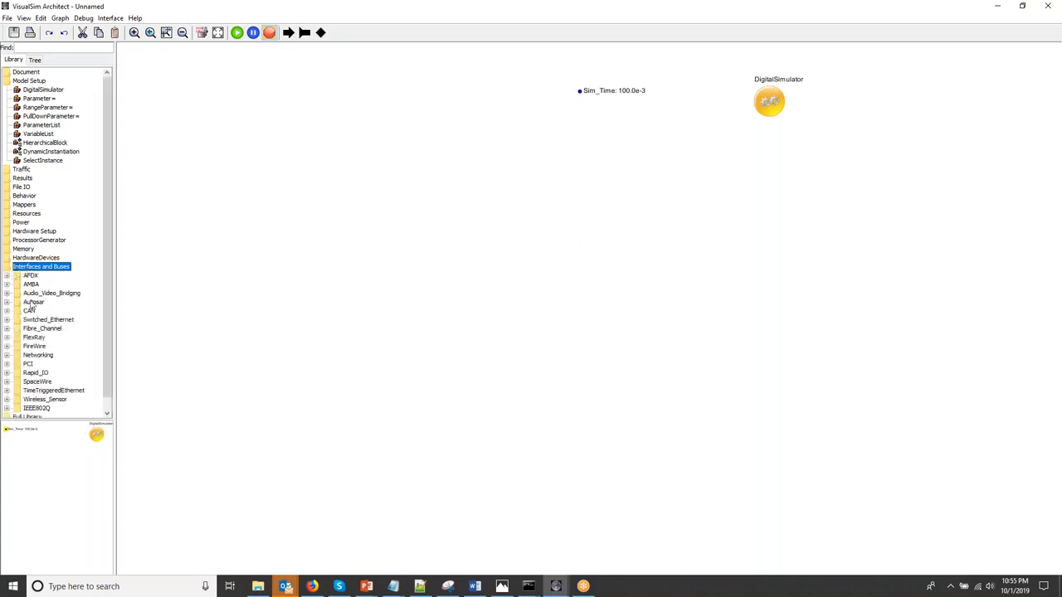
click(29, 311)
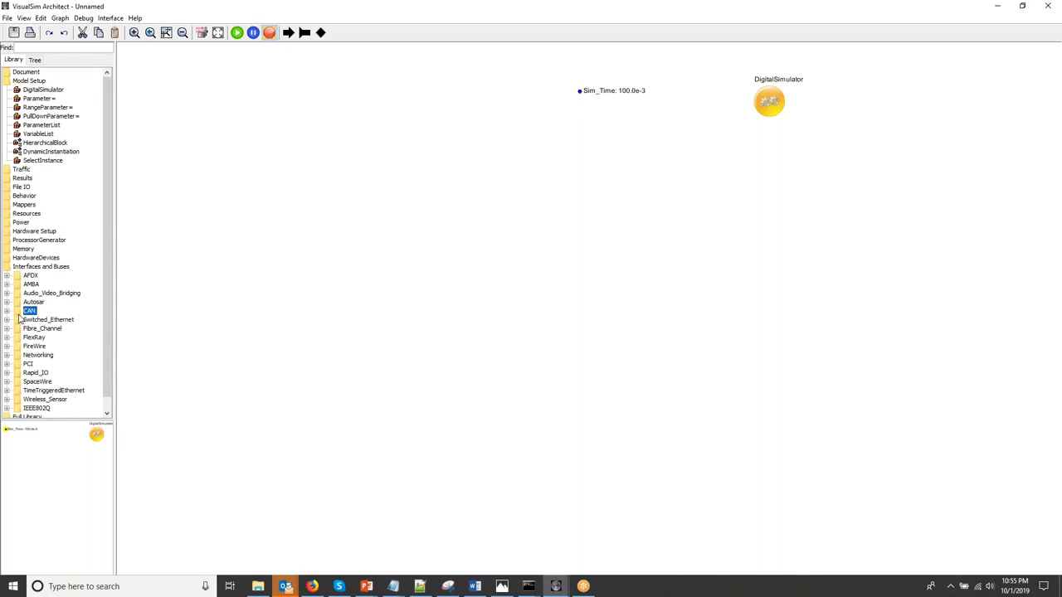
double_click(18, 313)
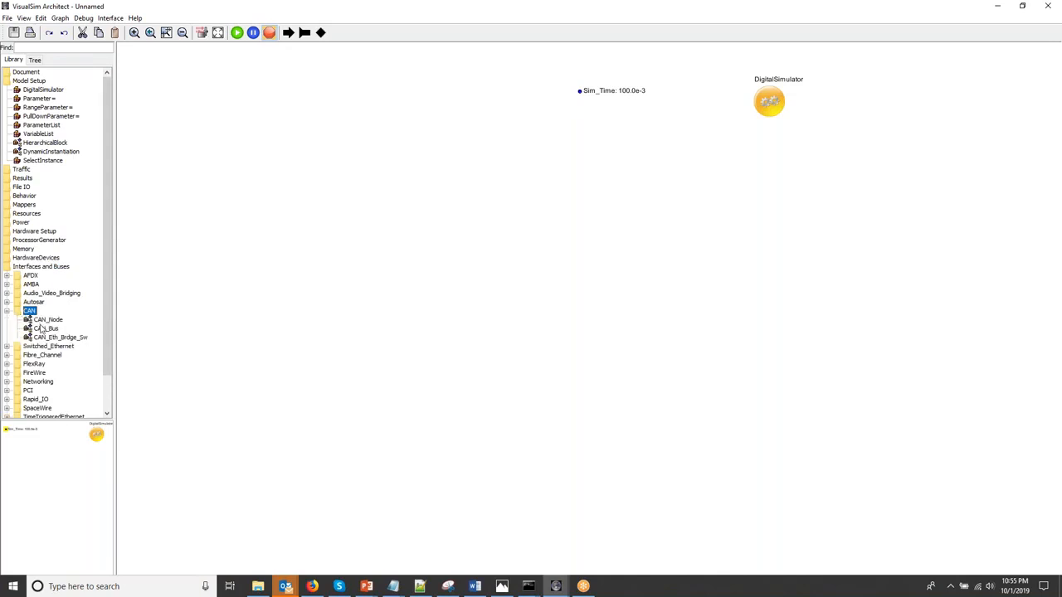
drag(40, 329, 352, 213)
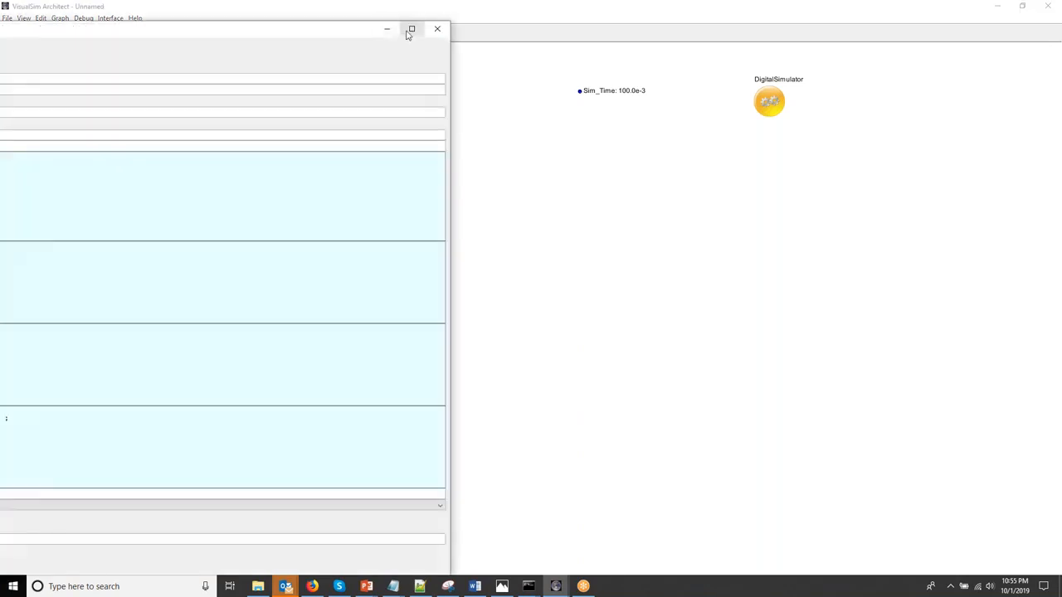
Step: Examine the CAN_Bus block's parameters, including the bus name, Filtering_DB table and Identifier_Bits options, and close them without changes
click(407, 31)
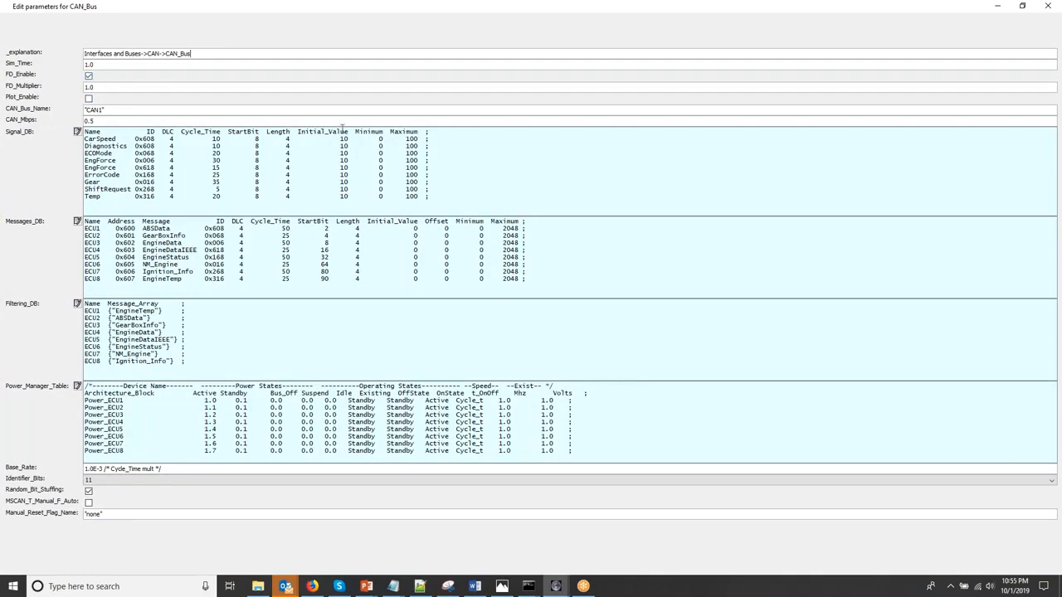
drag(117, 109, 86, 110)
drag(199, 374, 73, 298)
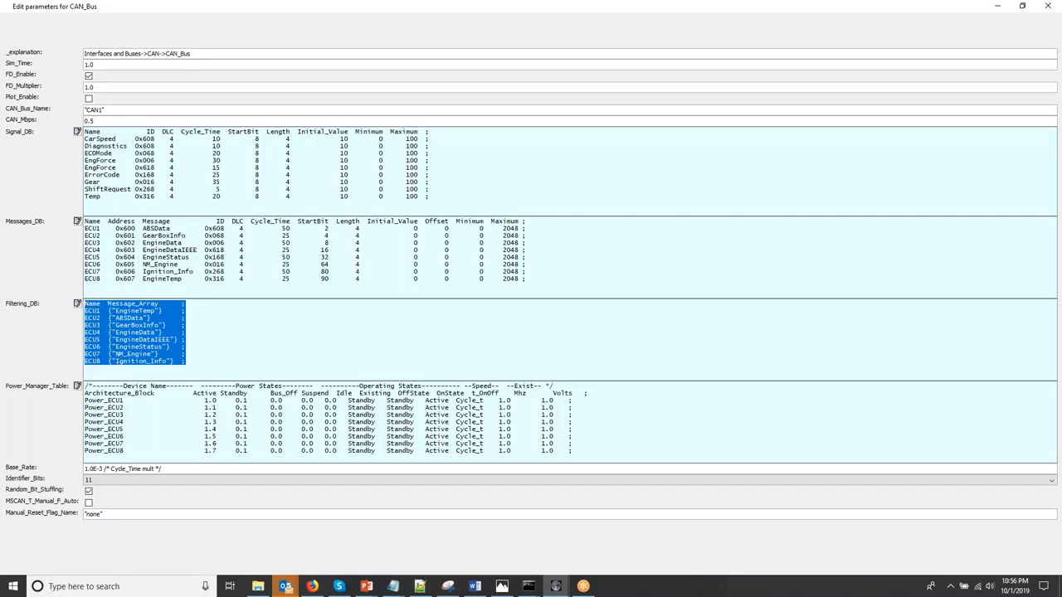
click(197, 360)
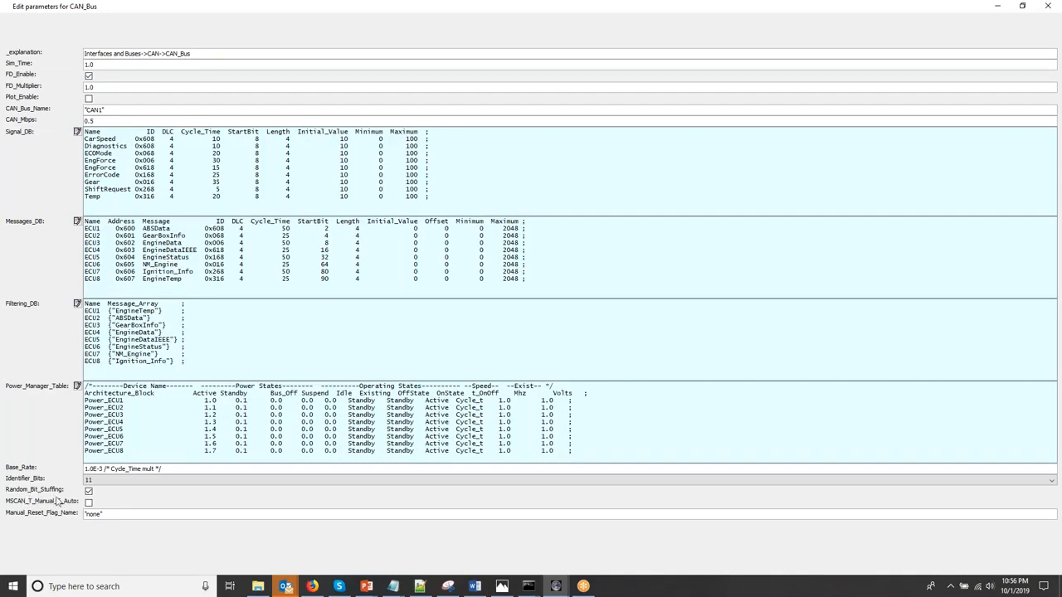
click(109, 482)
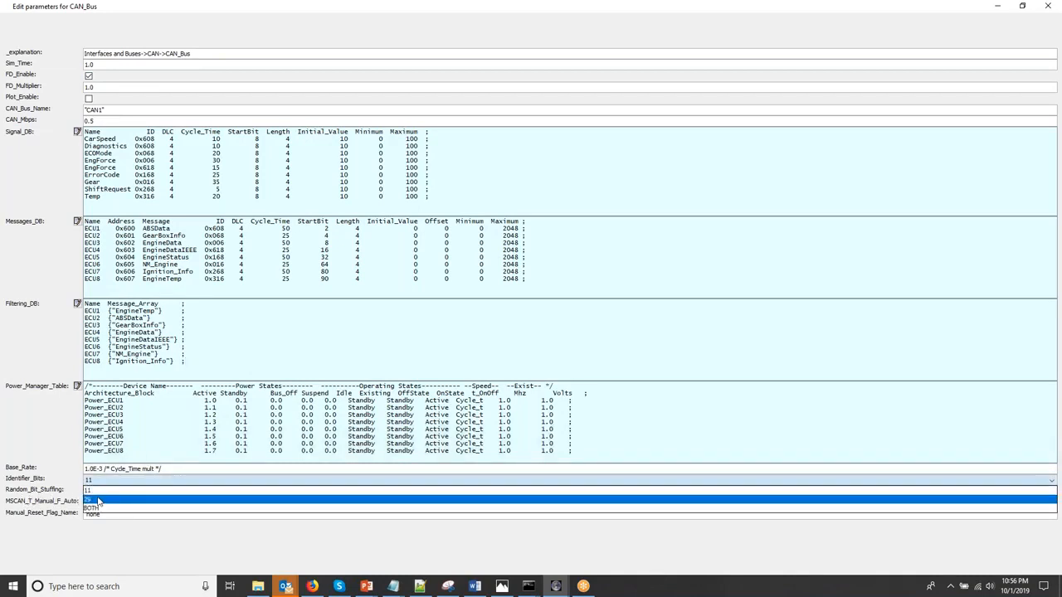
click(119, 546)
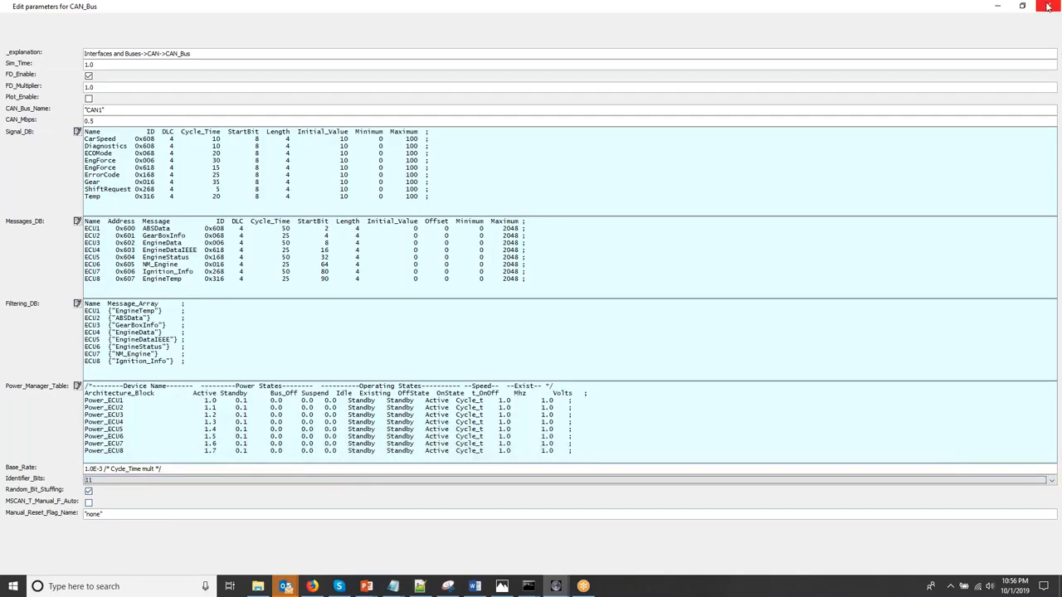
click(1048, 7)
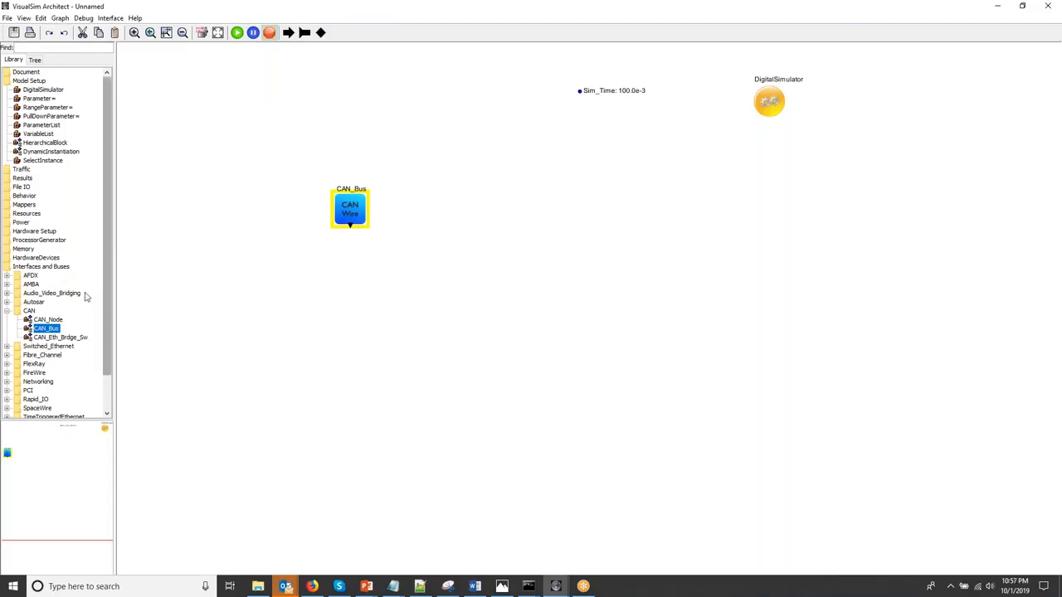
Step: Place four CAN_Node blocks in a vertical column below and left of the CAN_Bus block
drag(46, 320, 292, 262)
drag(44, 321, 290, 314)
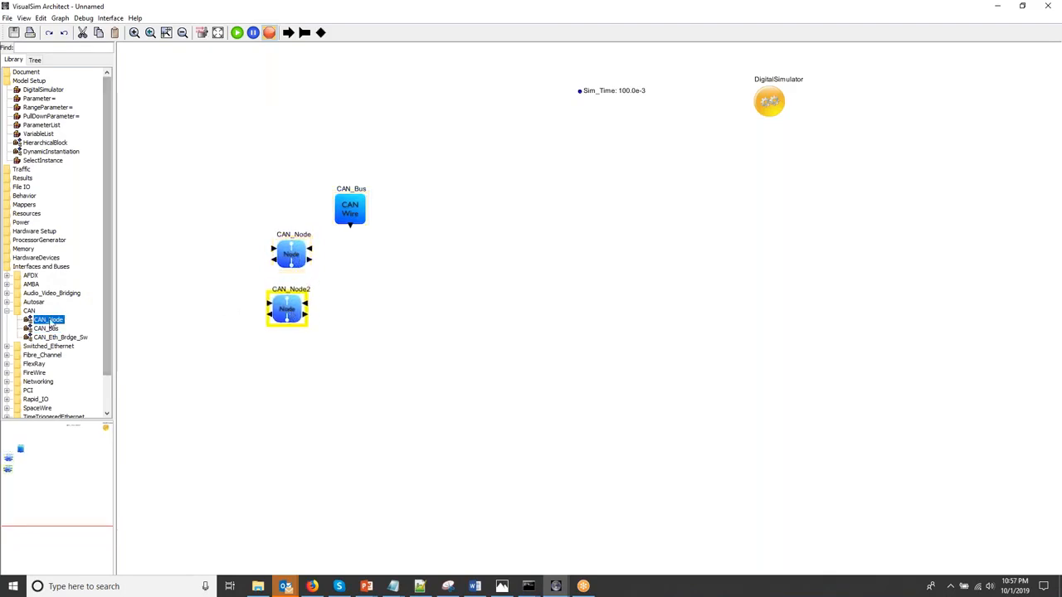
drag(48, 321, 287, 371)
drag(54, 322, 279, 444)
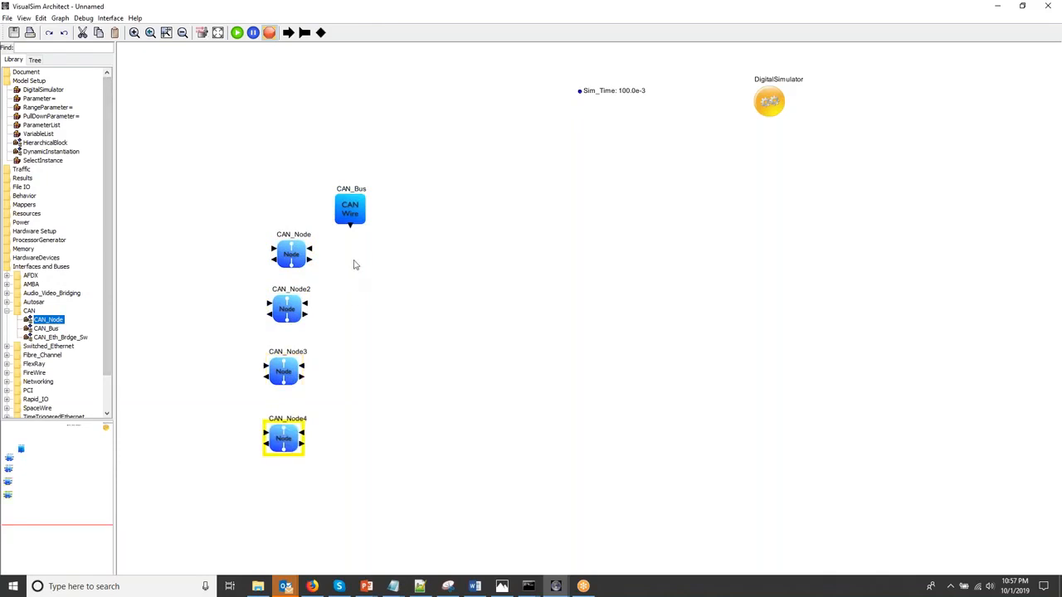
Step: Wire the CAN_Bus port through a shared junction to the receive and transmit ports of CAN_Node and CAN_Node2
drag(350, 226, 348, 247)
click(347, 267)
drag(307, 303, 348, 249)
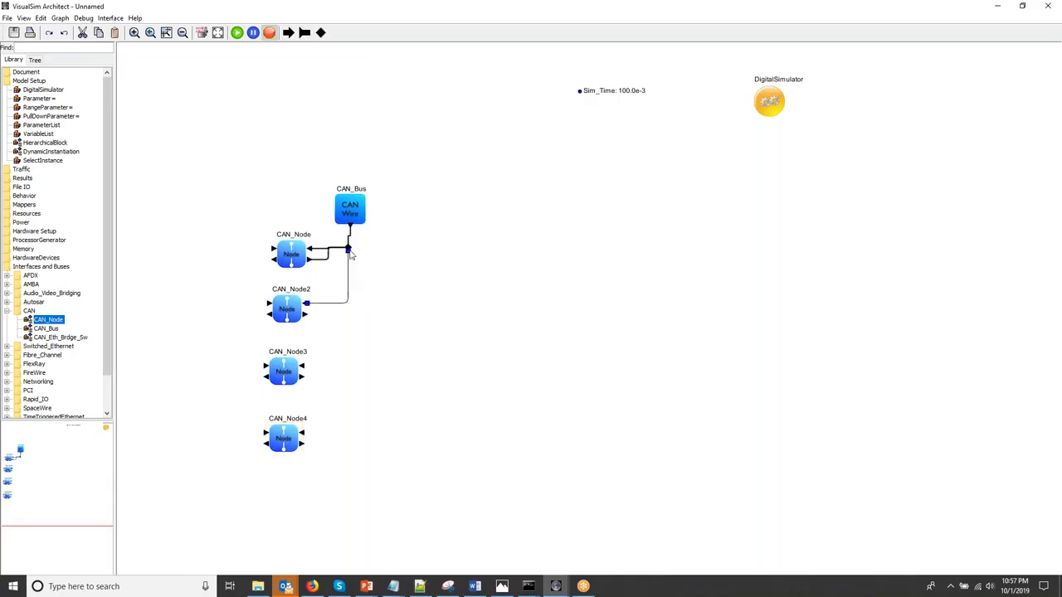
drag(306, 314, 348, 286)
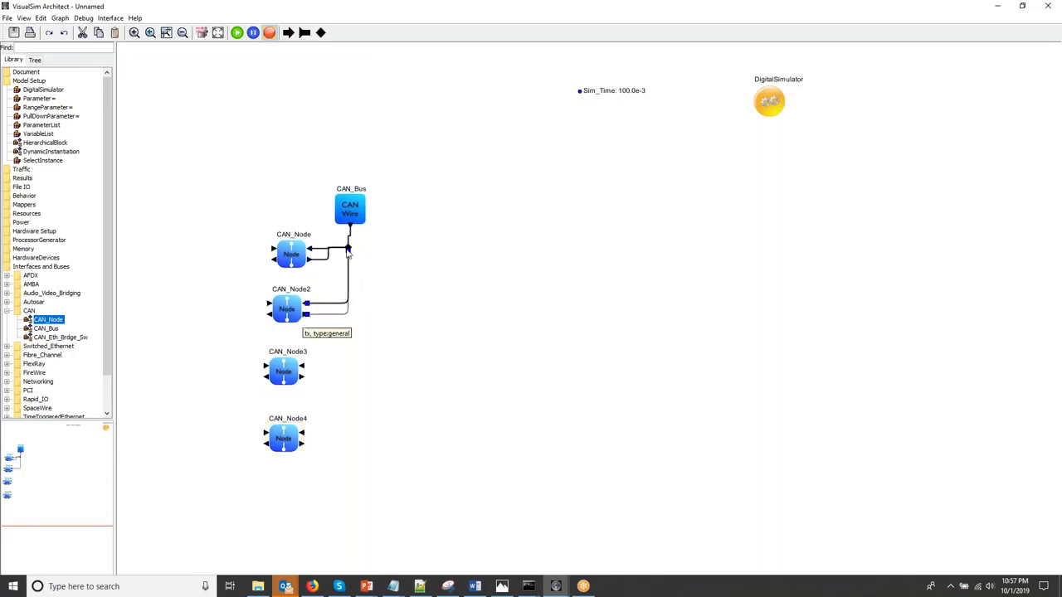
Step: Connect the receive and transmit ports of CAN_Node3 and CAN_Node4 to the junction below the CAN_Bus block
drag(303, 366, 348, 247)
drag(303, 377, 346, 251)
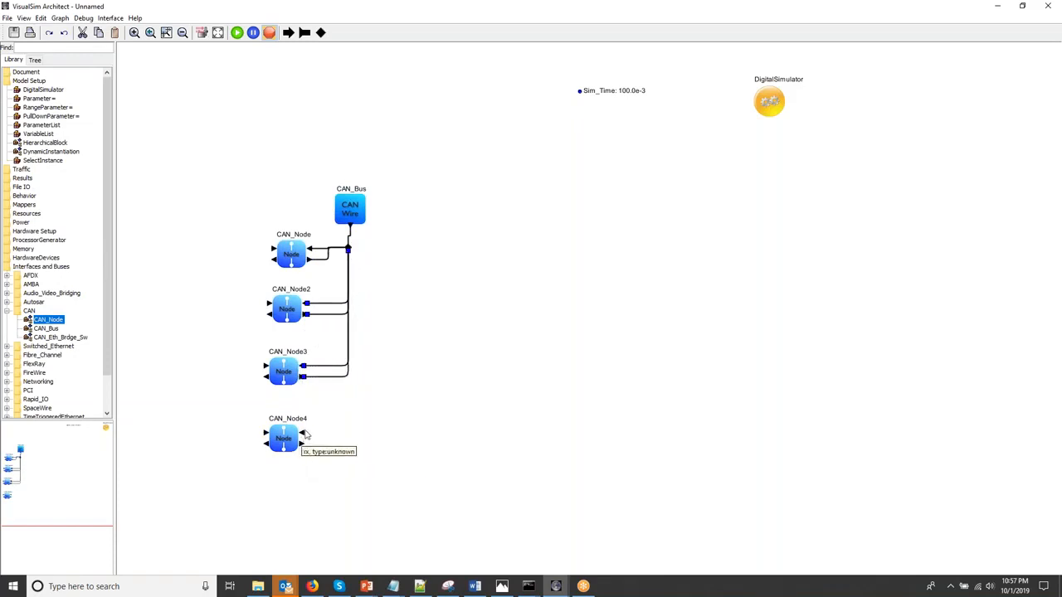
drag(304, 434, 349, 251)
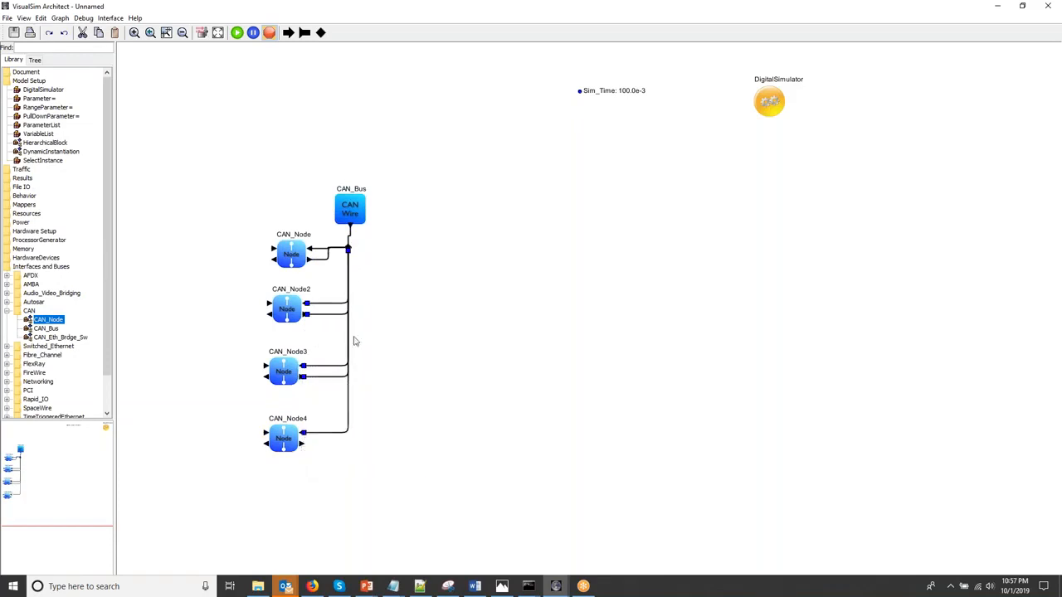
drag(305, 444, 349, 250)
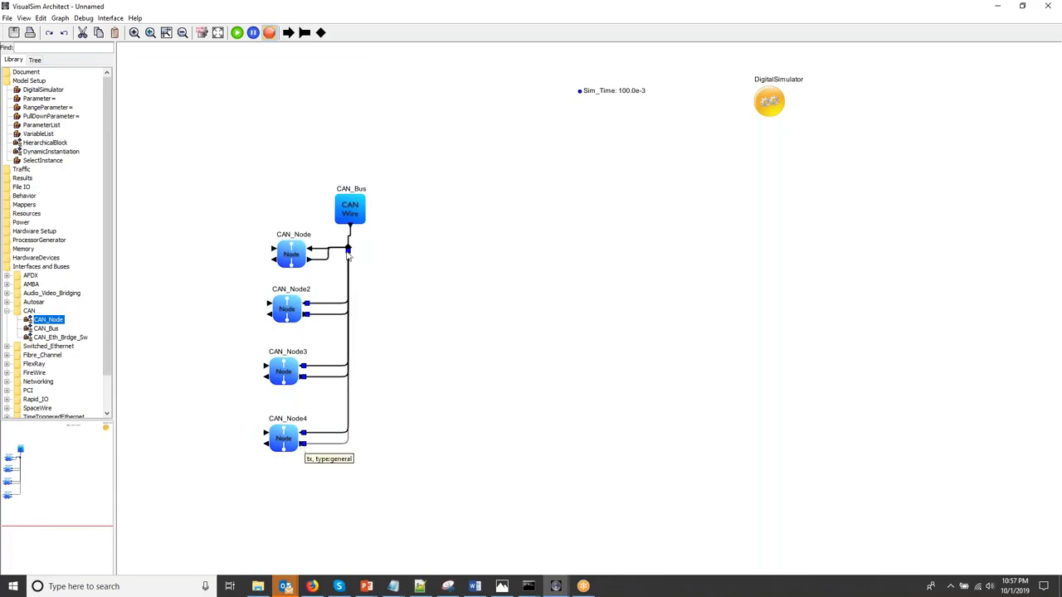
Step: Place a fifth CAN_Node block opposite CAN_Node and wire its receive and transmit ports to the bus junction
drag(54, 322, 407, 253)
click(406, 254)
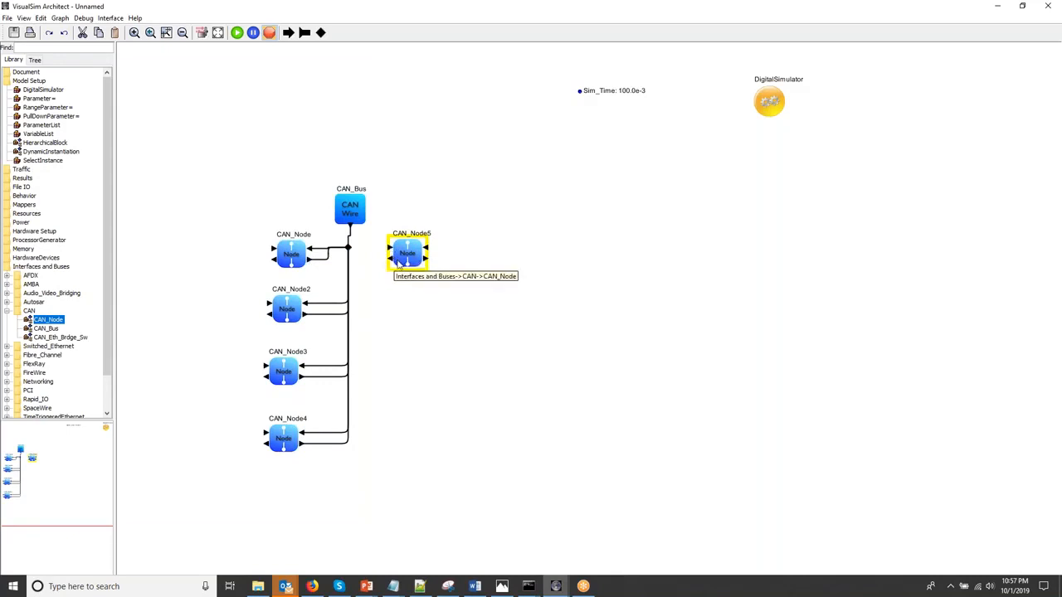
drag(405, 251, 352, 253)
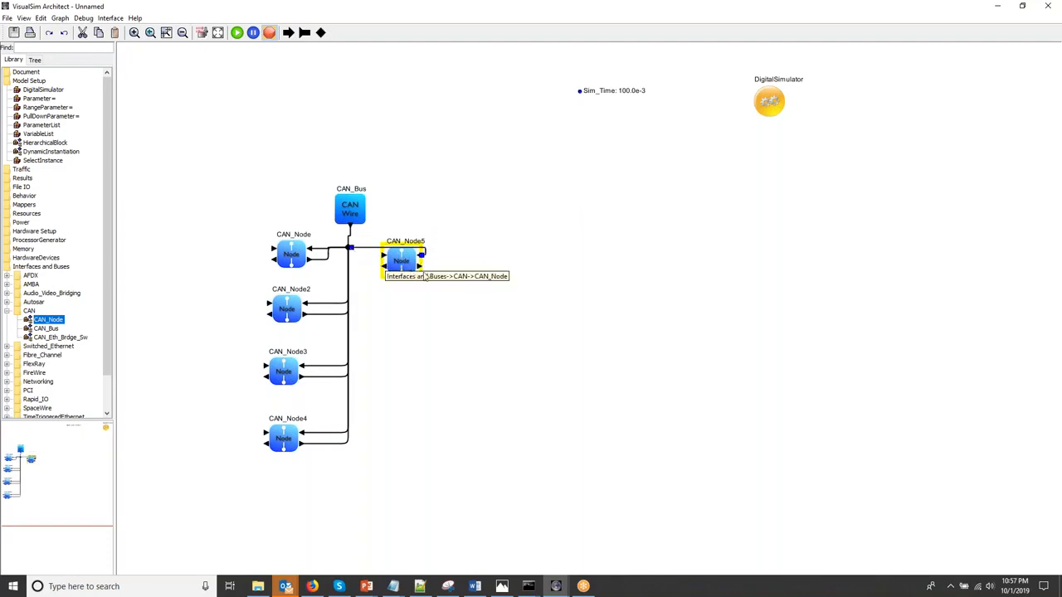
mouse_move(421, 265)
mouse_down()
mouse_move(429, 235)
mouse_move(375, 234)
mouse_move(350, 247)
mouse_move(402, 277)
mouse_up()
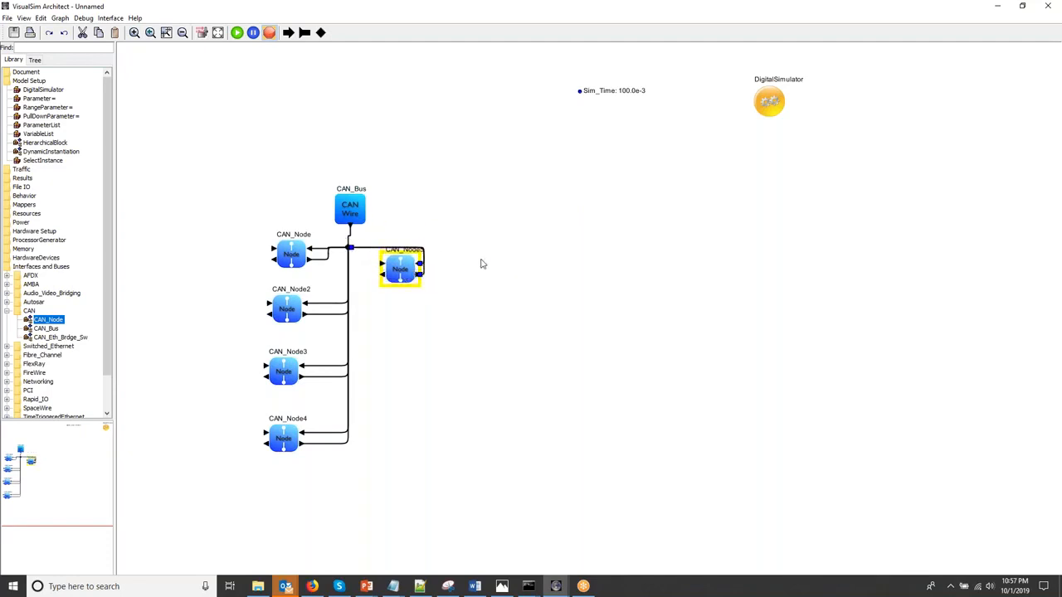
Step: Flip the ports of CAN_Node5 horizontally and align the block level with CAN_Node, beside the bus junction
click(522, 254)
drag(402, 271, 412, 254)
right_click(414, 259)
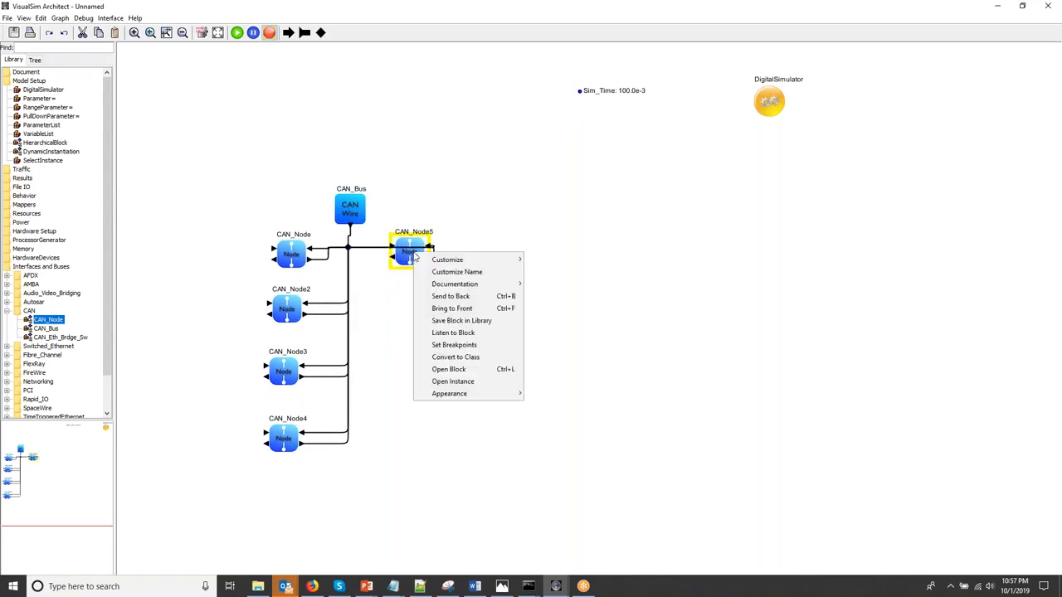
mouse_move(428, 260)
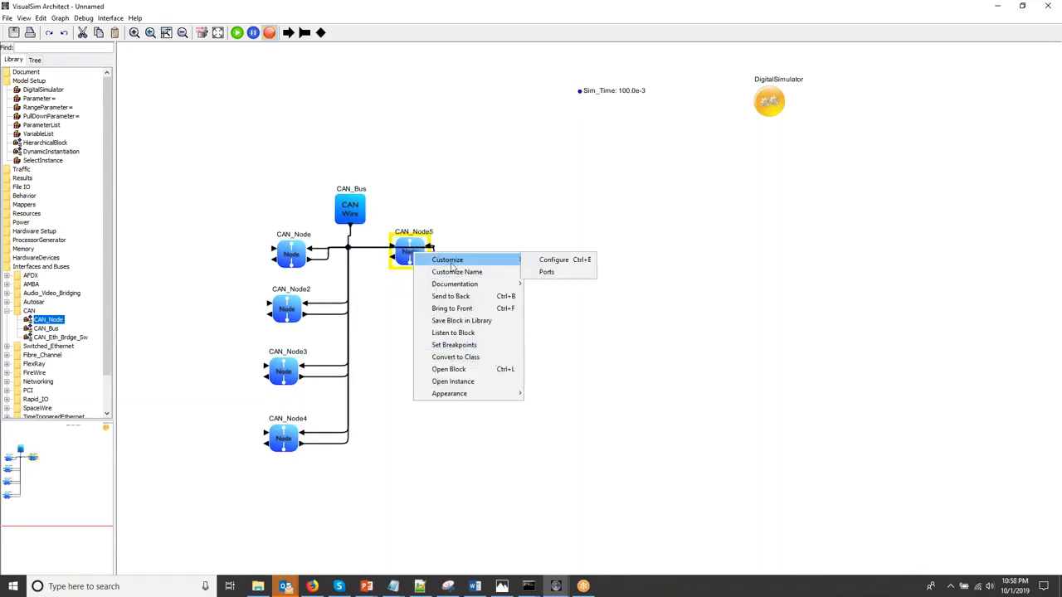
mouse_move(479, 396)
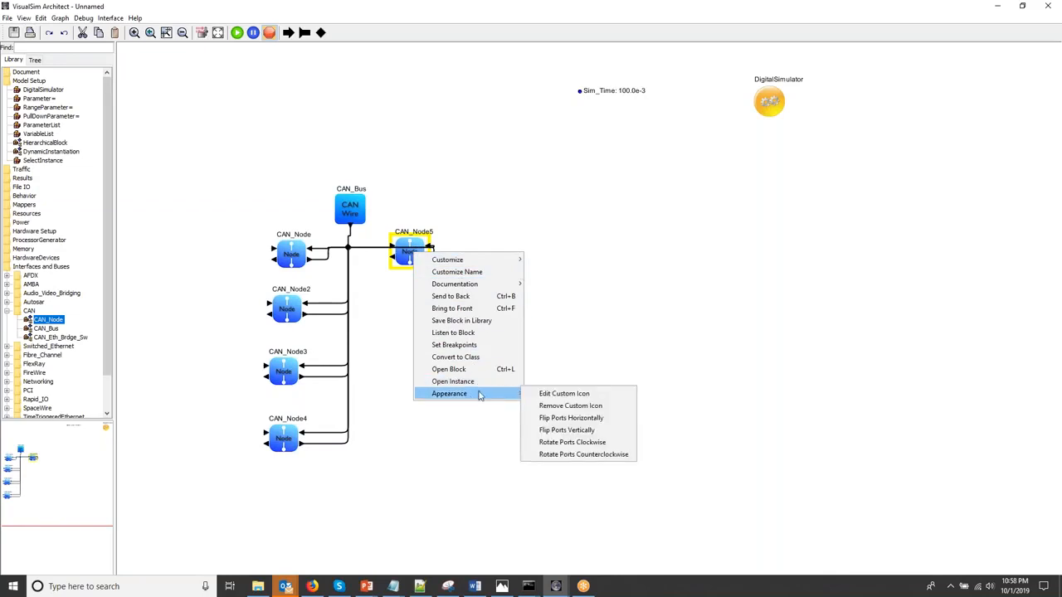
click(569, 418)
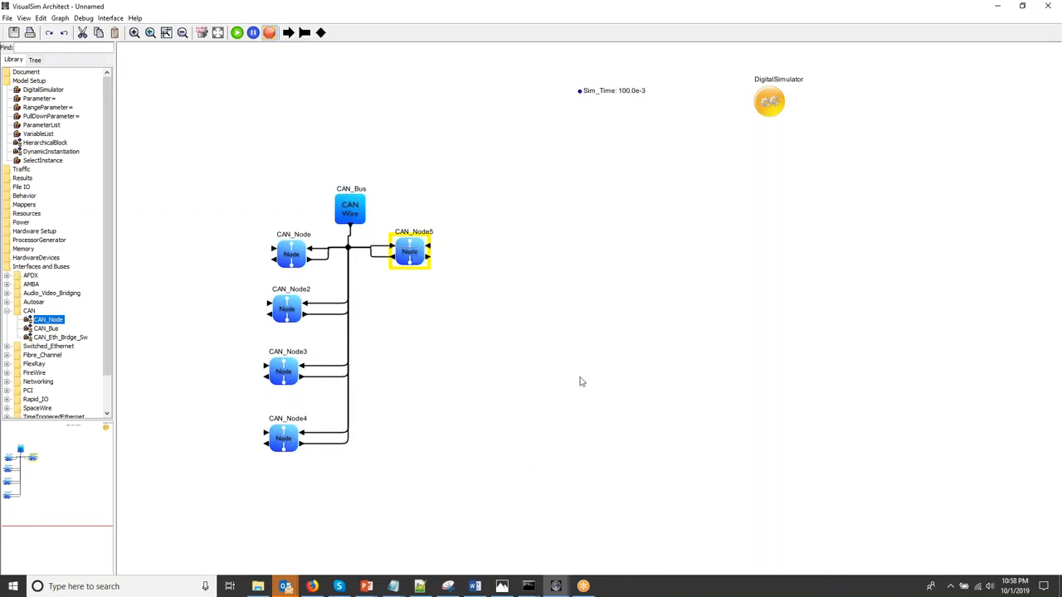
drag(421, 257, 428, 259)
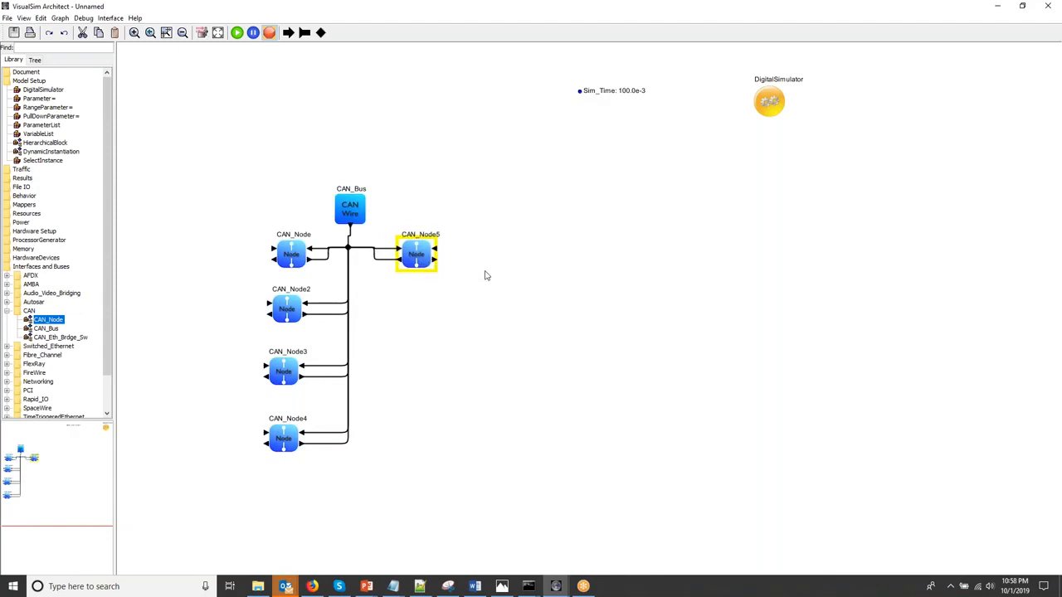
Step: Duplicate CAN_Node5 three times and arrange the copies in a vertical column beneath it
key(ctrl+c)
key(ctrl+v)
drag(427, 257, 427, 311)
key(ctrl+v)
drag(423, 266, 427, 361)
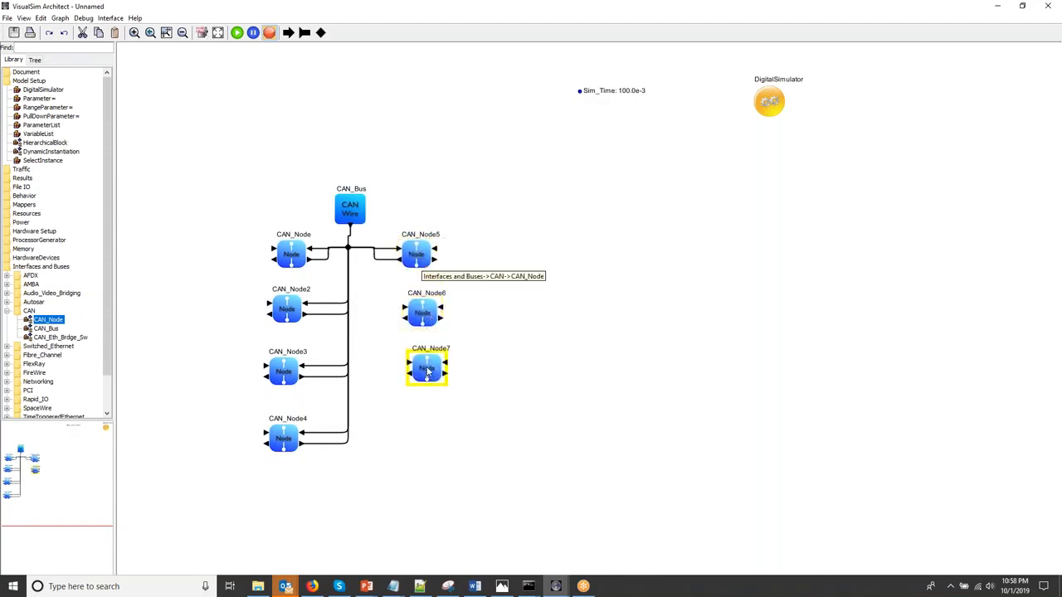
key(ctrl+v)
drag(424, 269, 423, 428)
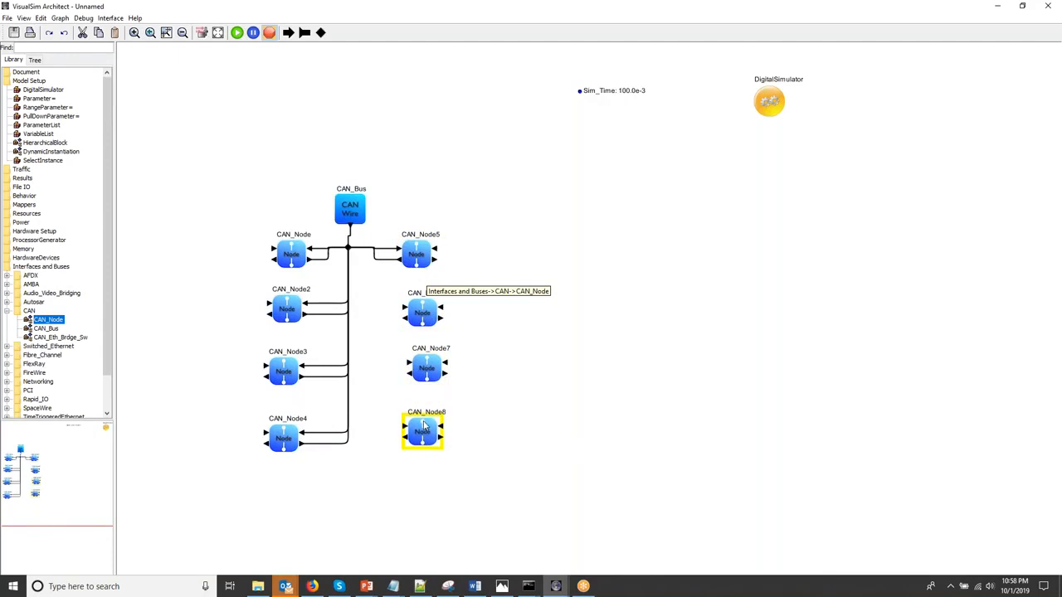
Step: Align the three copied nodes and wire the receive and transmit ports of CAN_Node6, CAN_Node7 and CAN_Node8 to the bus junction
click(422, 368)
click(418, 311)
mouse_move(403, 309)
mouse_down()
mouse_move(376, 296)
mouse_move(349, 252)
mouse_up()
drag(402, 320, 349, 253)
drag(400, 363, 349, 251)
drag(402, 373, 349, 252)
drag(418, 364, 418, 370)
drag(421, 427, 350, 252)
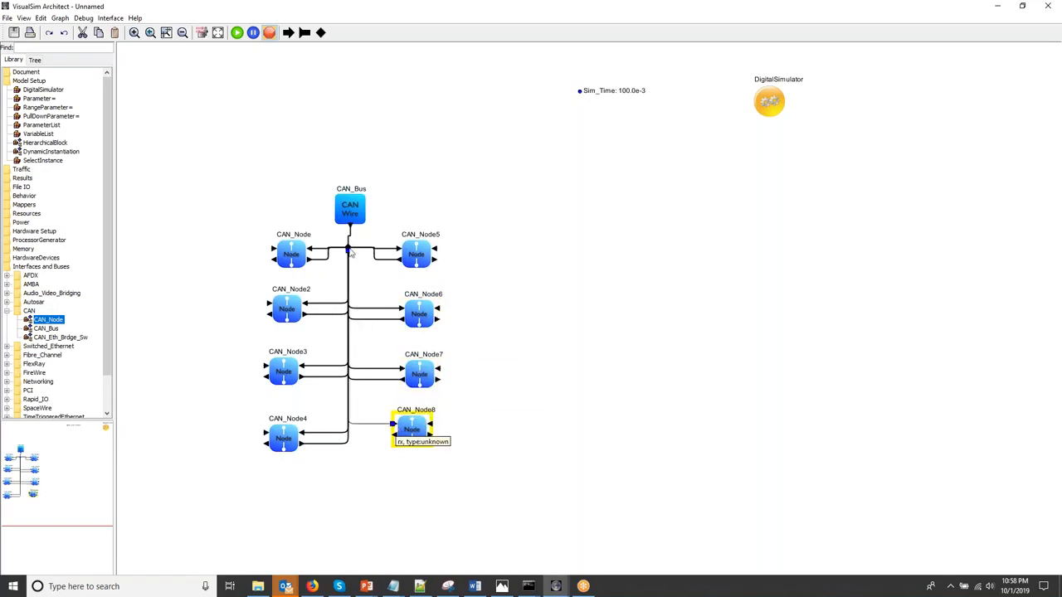
drag(394, 440, 349, 252)
Step: Review CAN_Node's parameters, including the bus name and node name, and commit them as they are
click(297, 254)
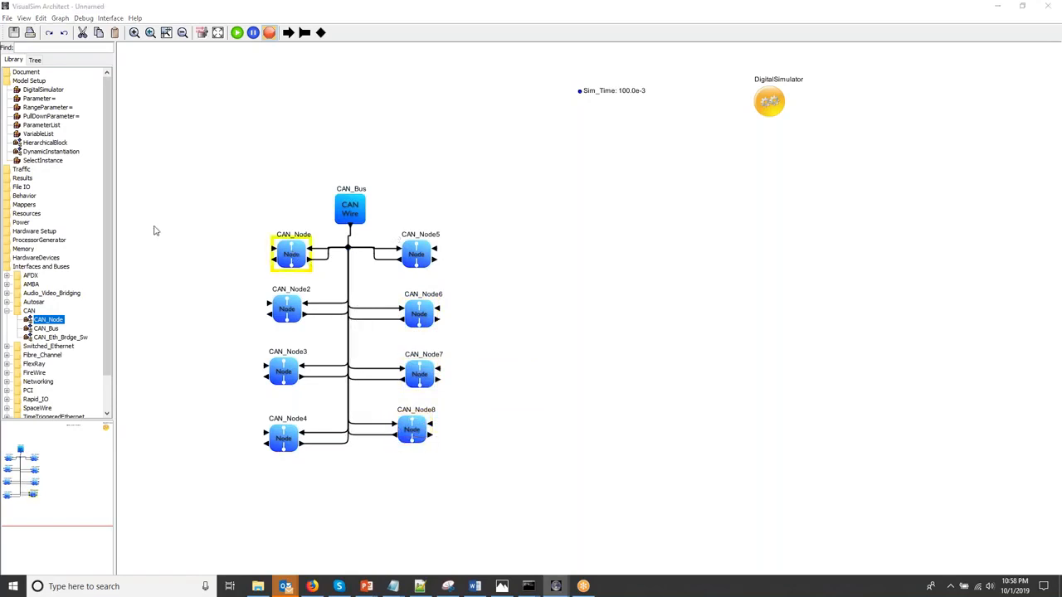
drag(418, 224, 671, 225)
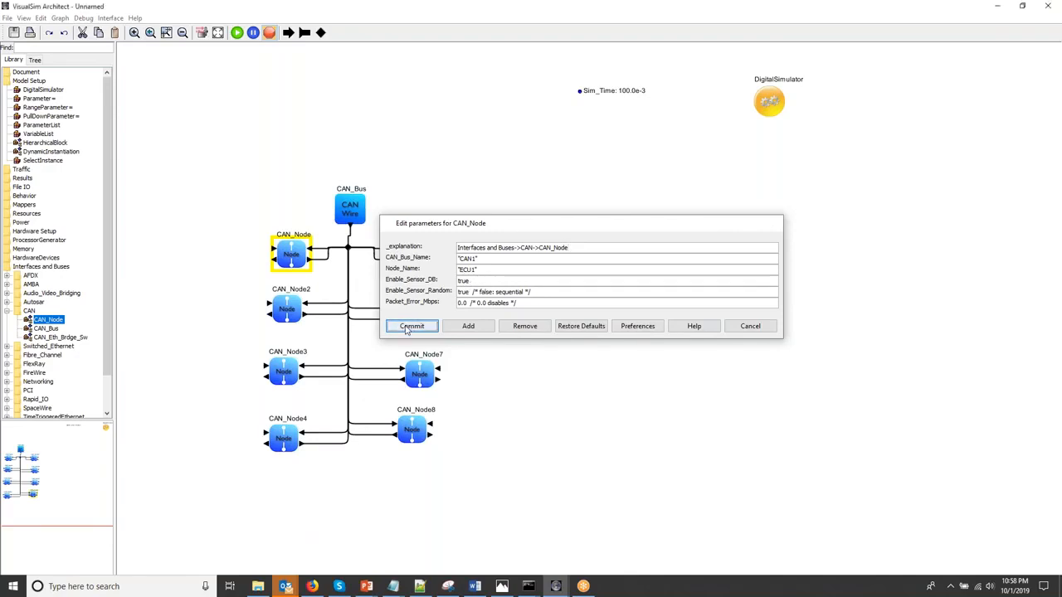
click(407, 328)
Step: Set the Node_Name parameter of CAN_Node2 to "ECU2"
click(299, 312)
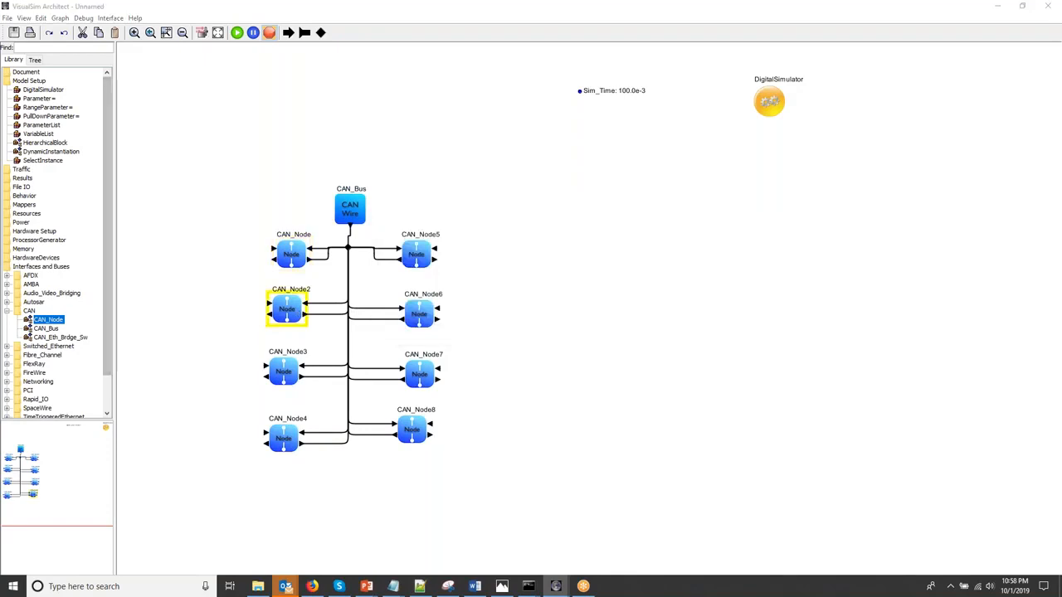
double_click(290, 309)
click(435, 265)
key(BackSpace)
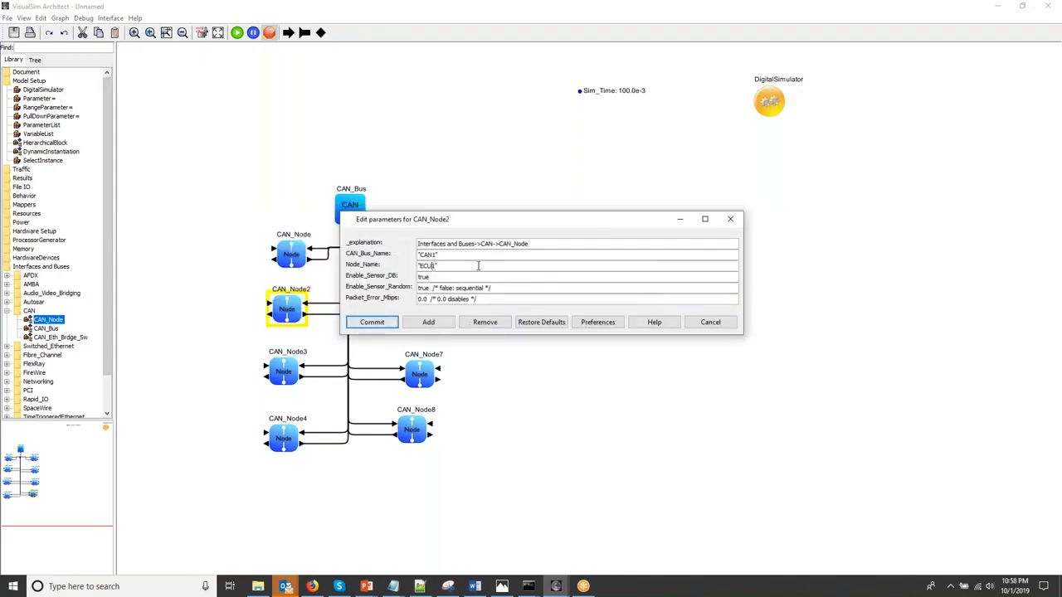
key(BackSpace)
text(2)
click(373, 322)
Step: Set the Node_Name parameter of CAN_Node3 to "ECU3"
click(286, 369)
double_click(283, 371)
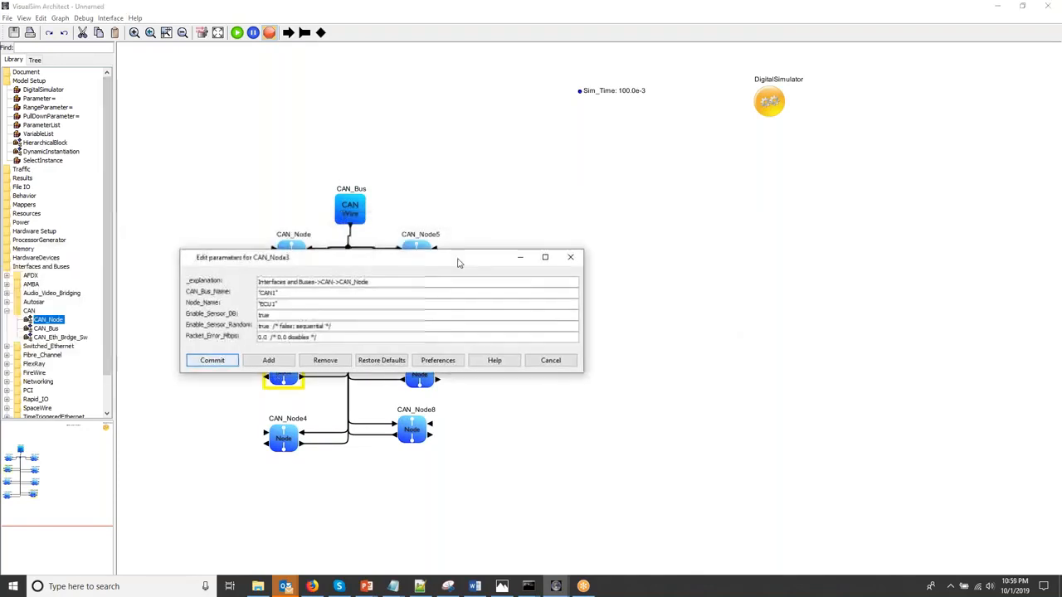
click(275, 305)
key(Delete)
text(3)
click(213, 360)
Step: Set the Node_Name parameter of CAN_Node4 to "ECU4"
click(283, 437)
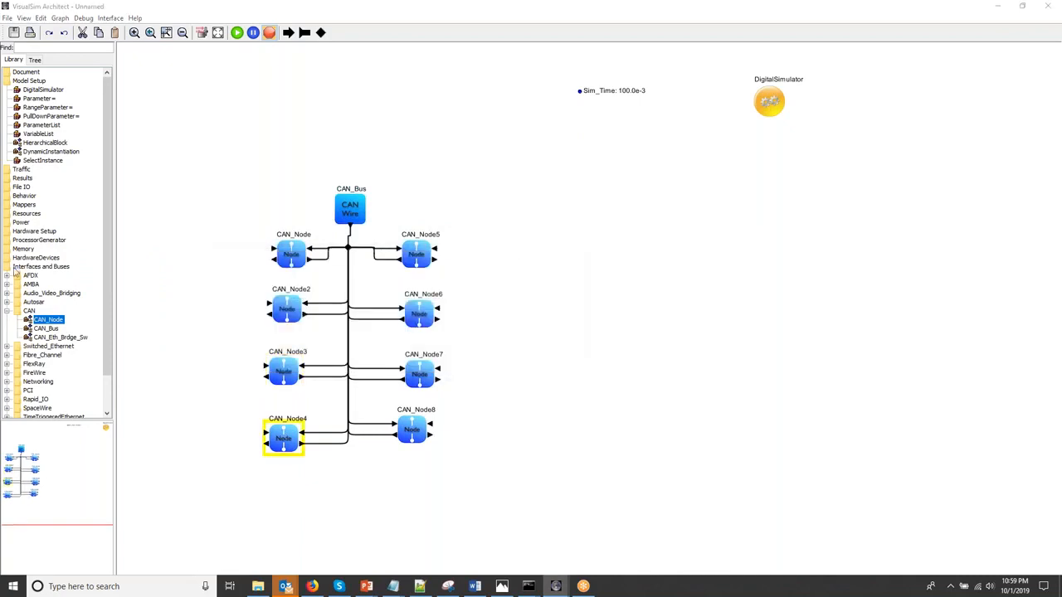
click(309, 308)
key(Delete)
text(4)
click(248, 364)
Step: Set the Node_Name parameter of CAN_Node5 to "ECU5"
click(421, 258)
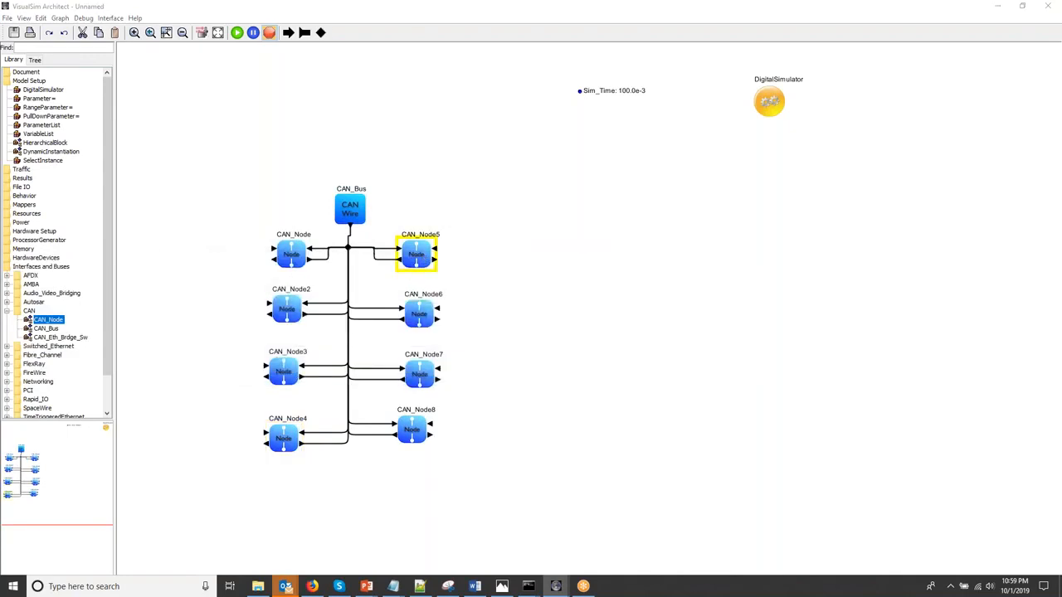
drag(170, 237, 519, 237)
click(363, 283)
key(Delete)
text(5)
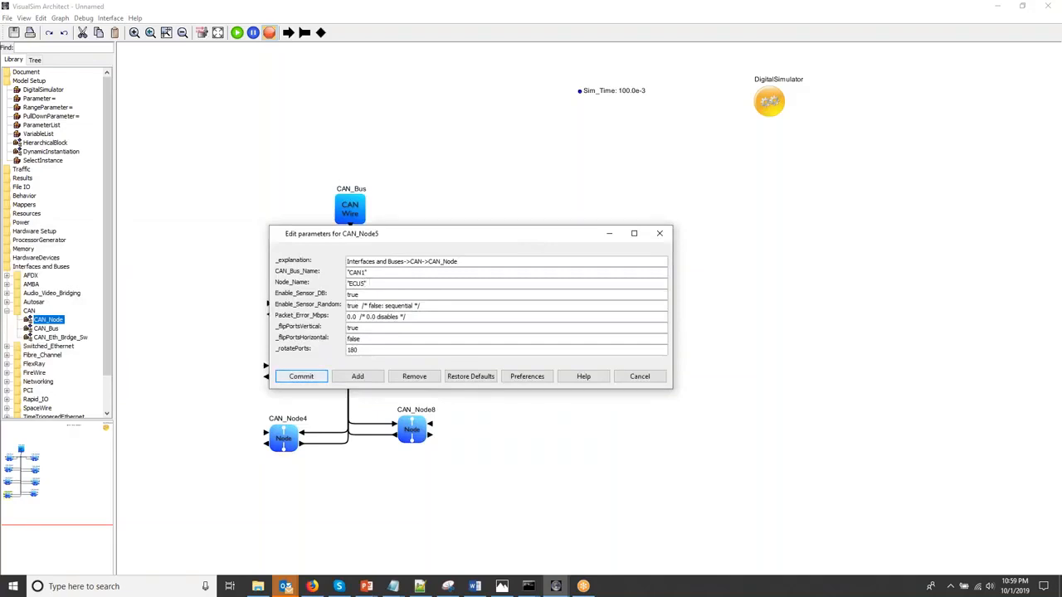
click(312, 370)
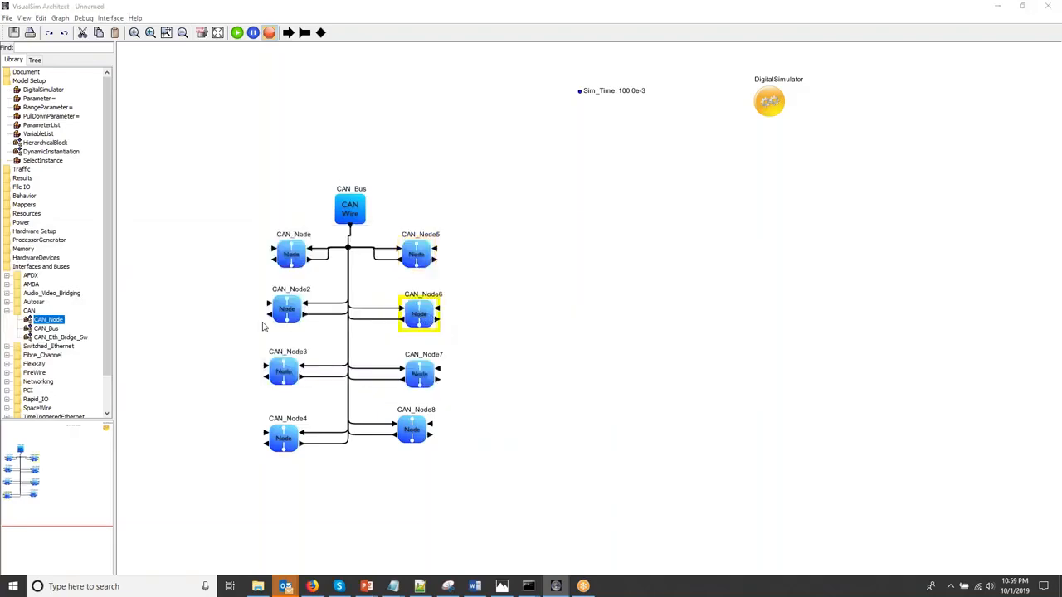
Step: Number the Node_Name parameters of CAN_Node6, CAN_Node7 and CAN_Node8 to match their blocks, such as "ECU7" for CAN_Node7
drag(599, 225, 728, 227)
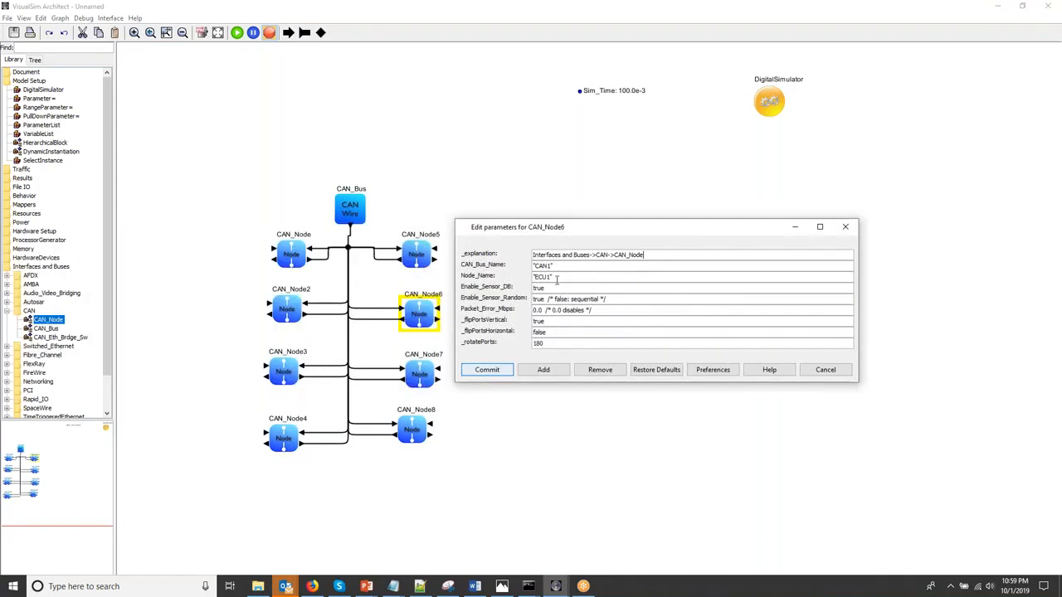
key(Delete)
click(491, 370)
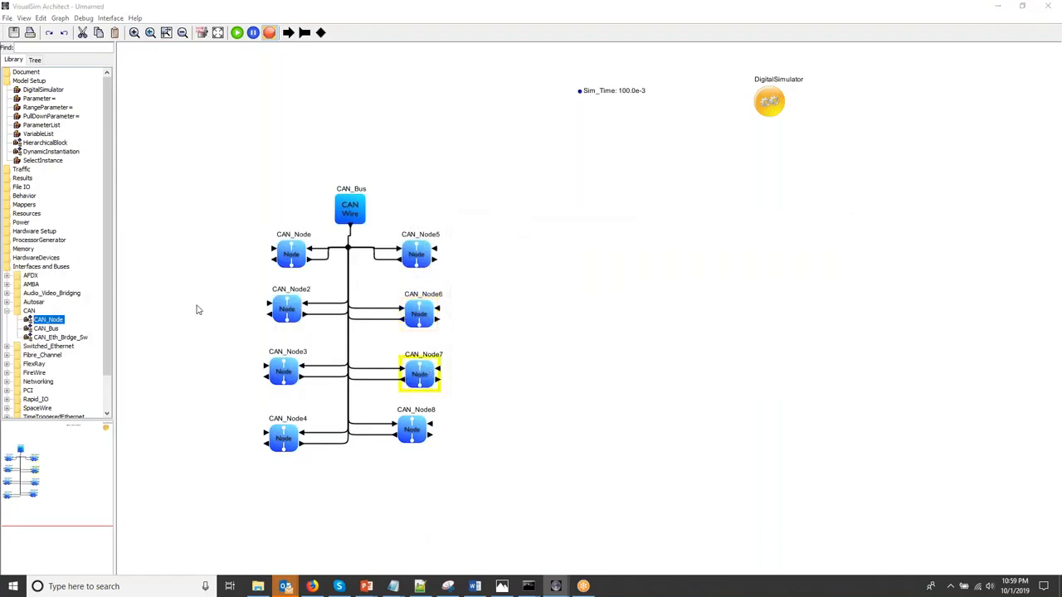
click(318, 278)
text(7)
click(259, 369)
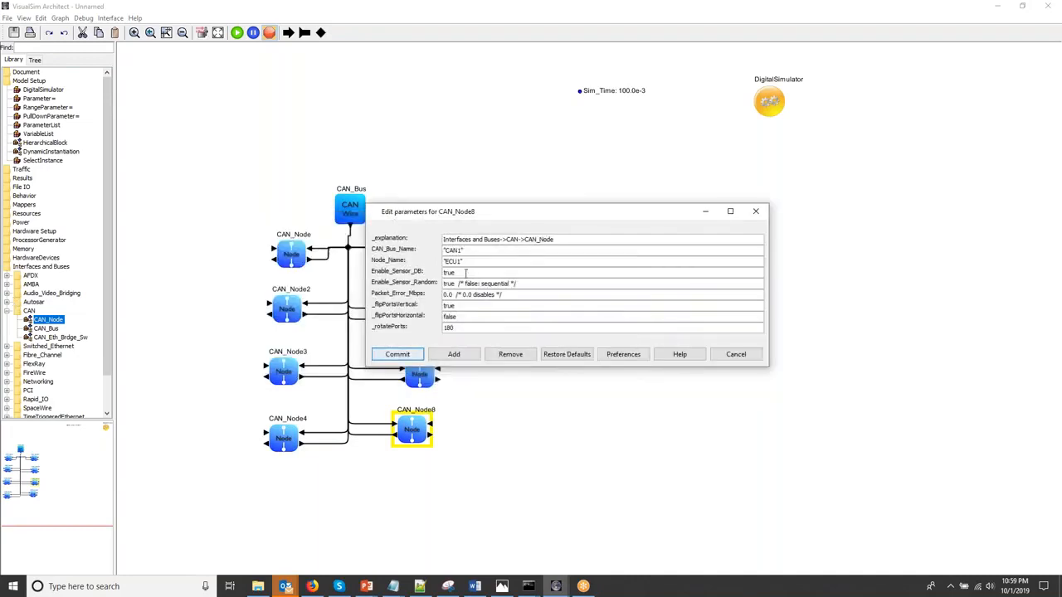
key(BackSpace)
click(398, 355)
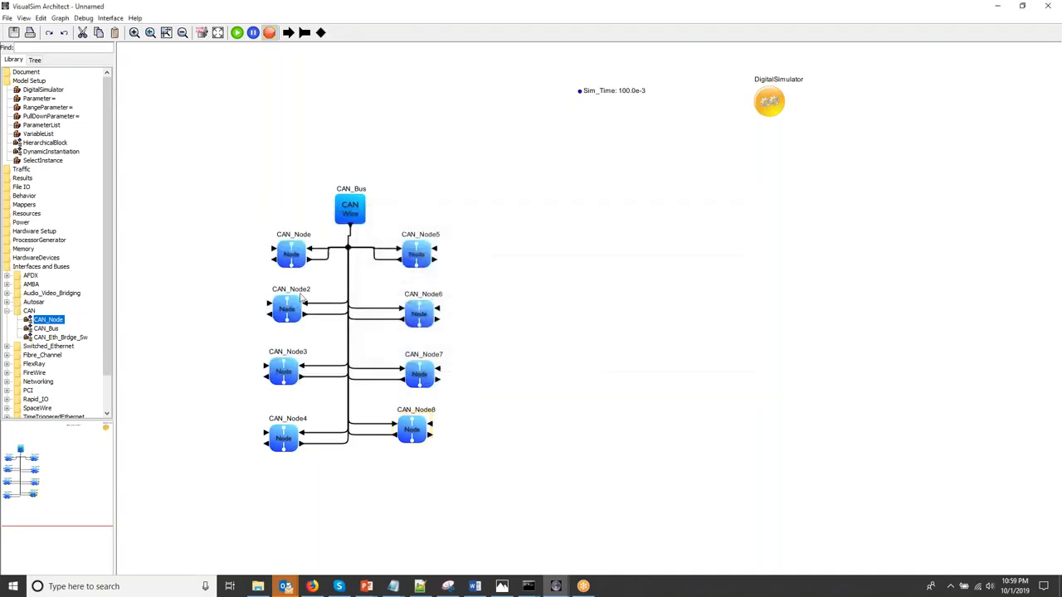
Step: Add a TextDisplay block beside CAN_Bus, wire it to the bus junction, and align CAN_Bus above the junction
drag(350, 213, 346, 211)
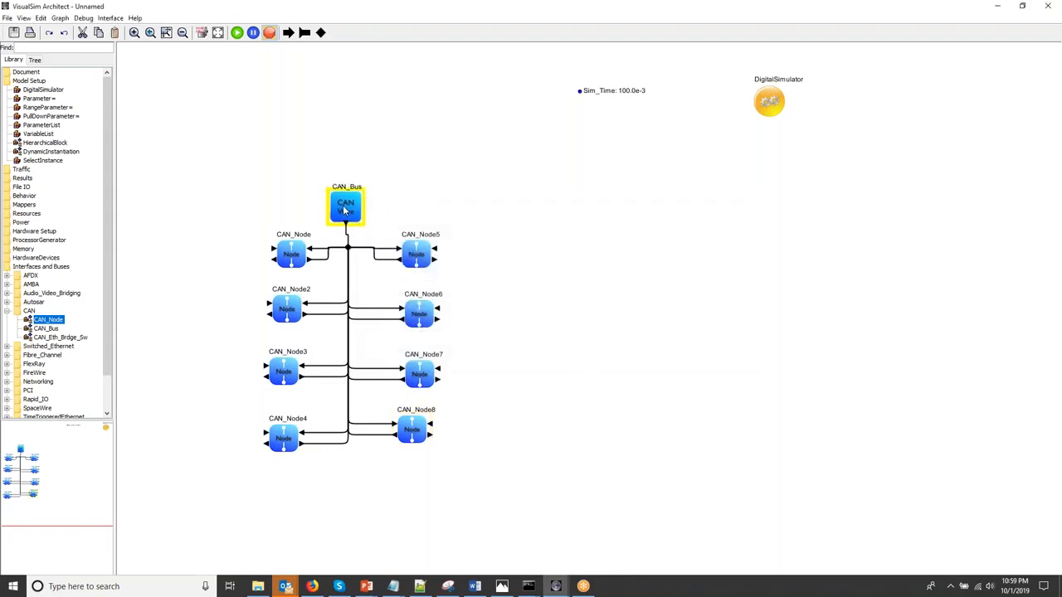
click(23, 179)
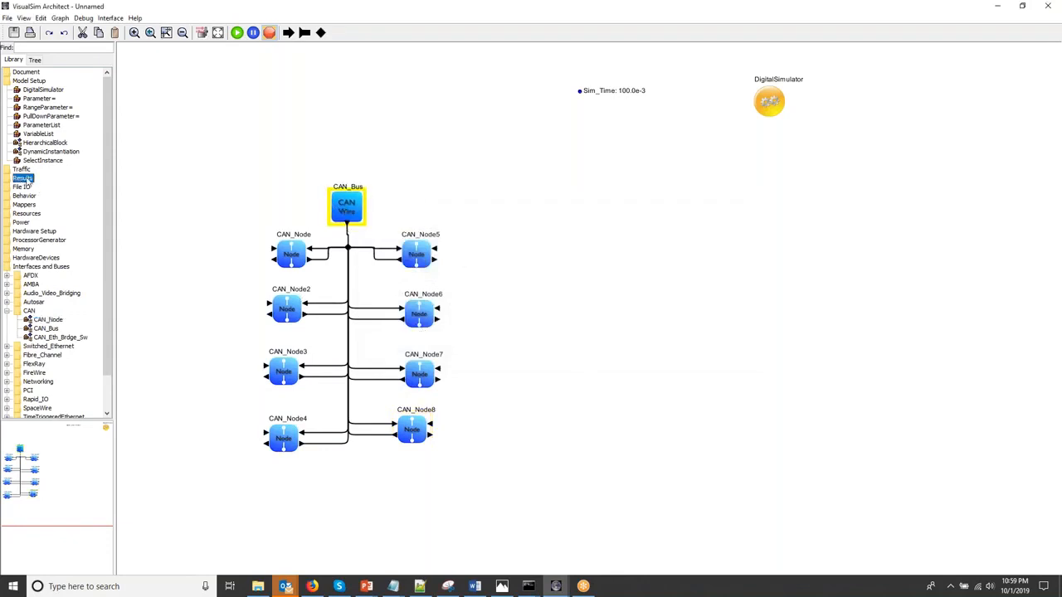
double_click(29, 179)
drag(38, 188, 349, 210)
click(348, 210)
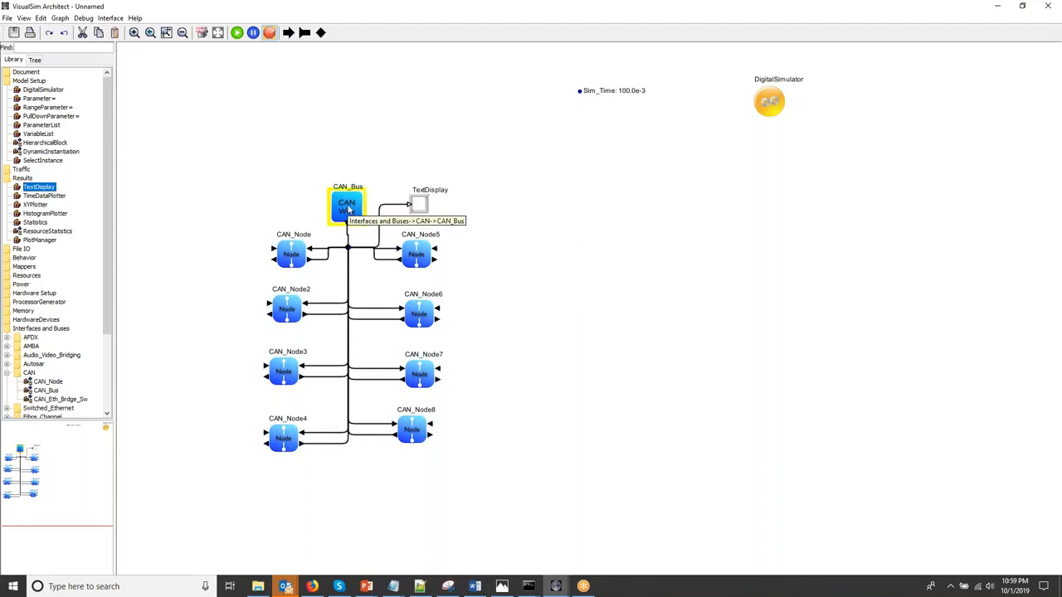
drag(351, 196, 351, 215)
click(373, 162)
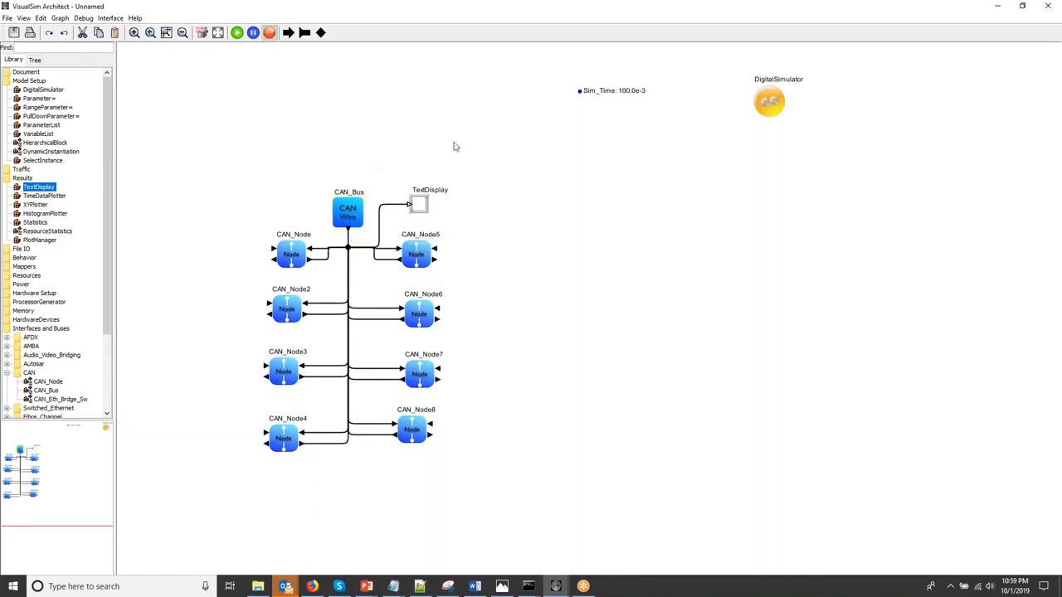
Step: Save the model in the TSN folder as model_Webinar.xml
click(8, 20)
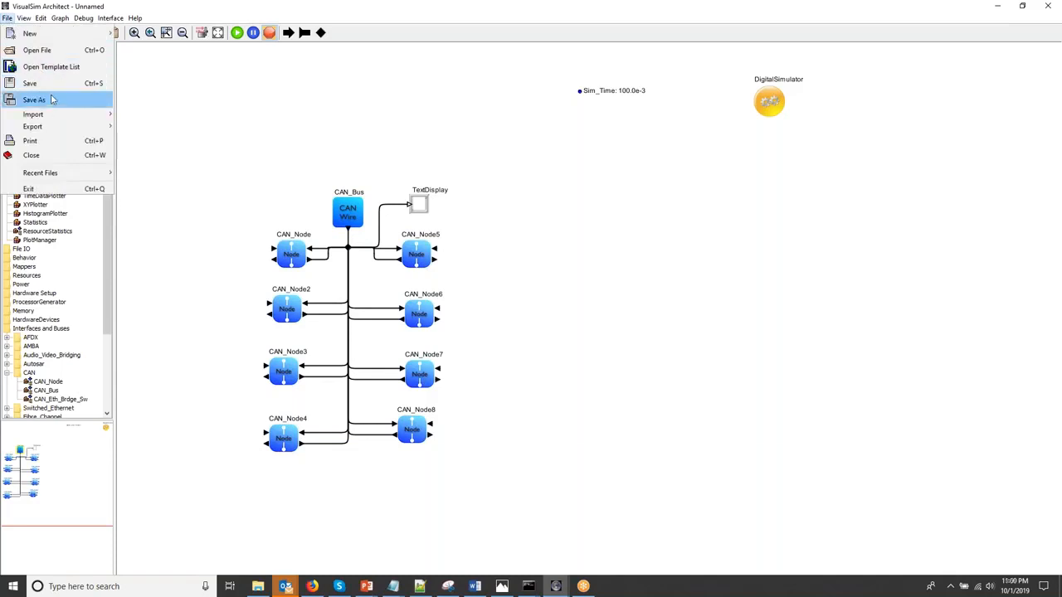
key(Return)
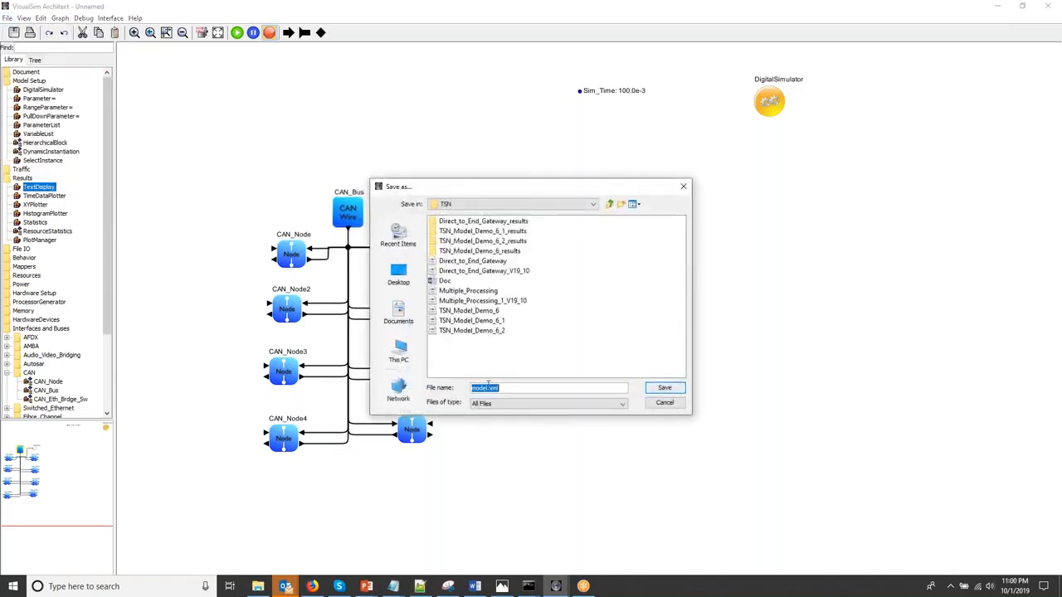
click(487, 387)
text(_Webinar)
key(Return)
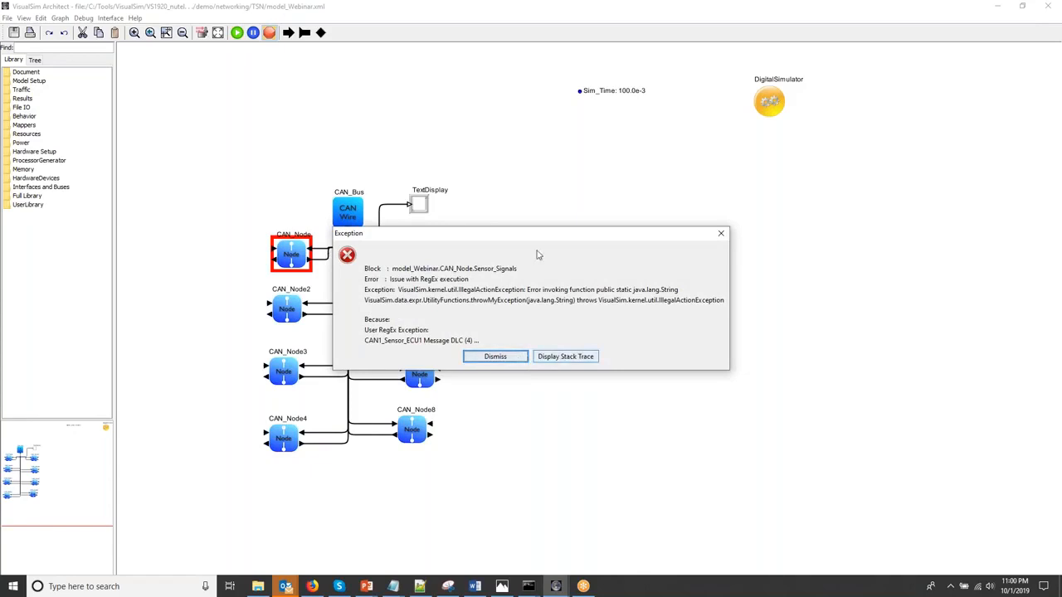
Step: Examine the full stack trace of the CAN_Node simulation exception and close it
drag(513, 239, 659, 180)
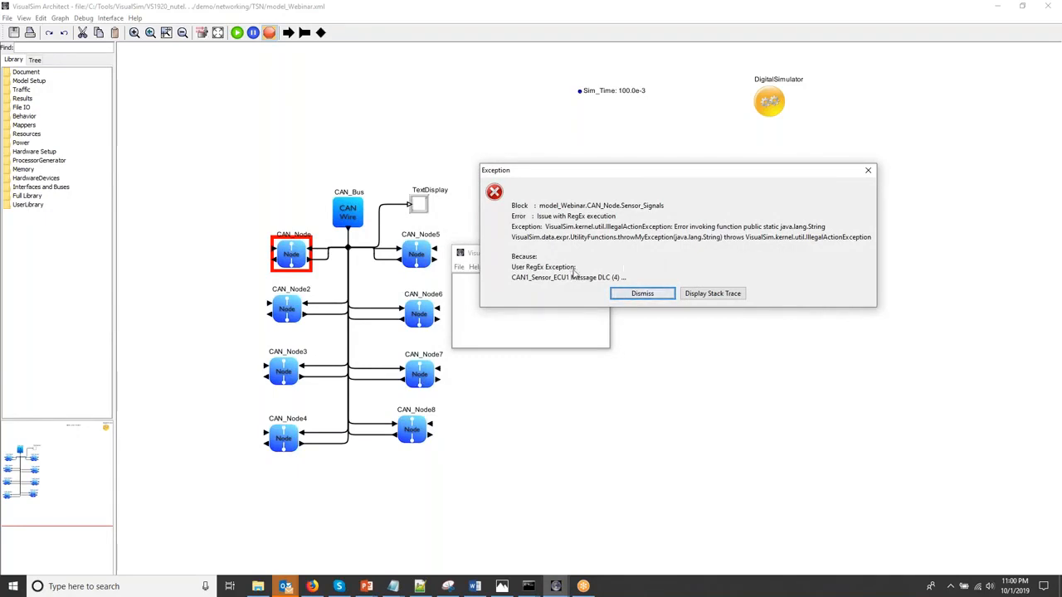
click(704, 295)
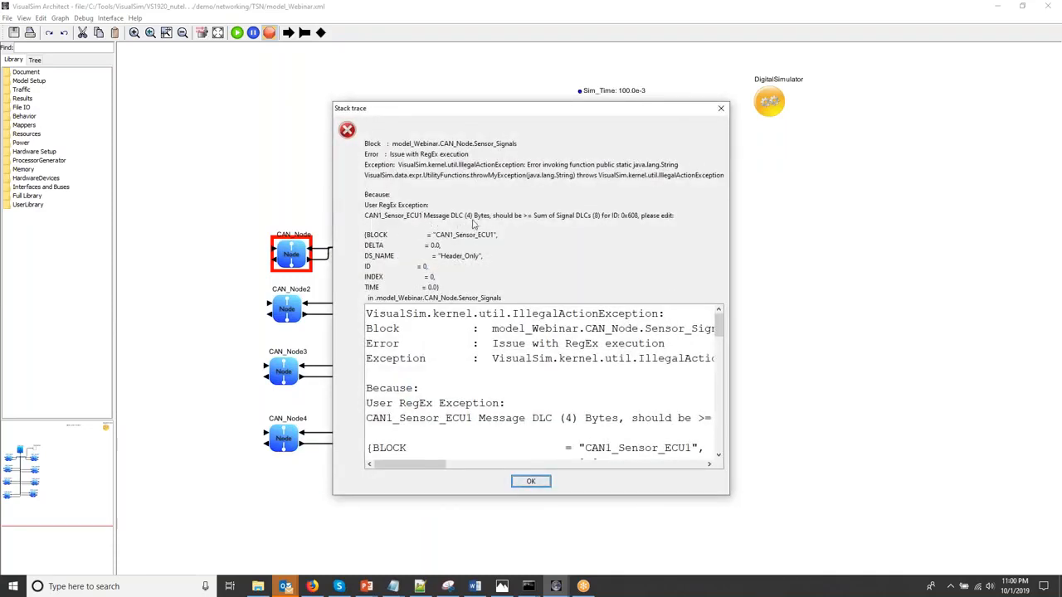
click(721, 108)
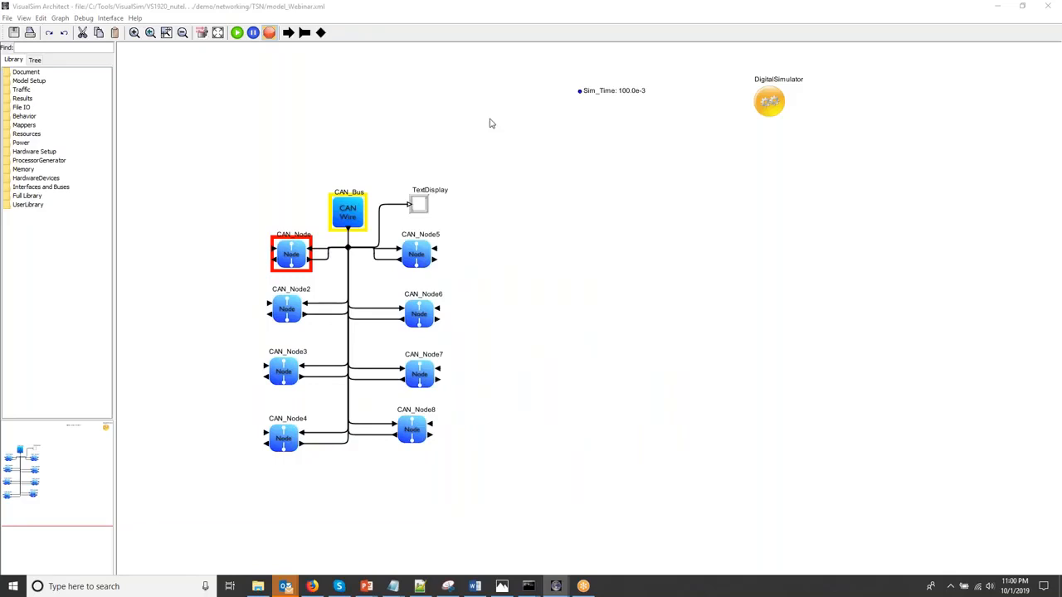
Step: Set the DLC and Length of the ABSData message to 8 in CAN_Bus's Messages_DB and save the parameter modifications
click(595, 30)
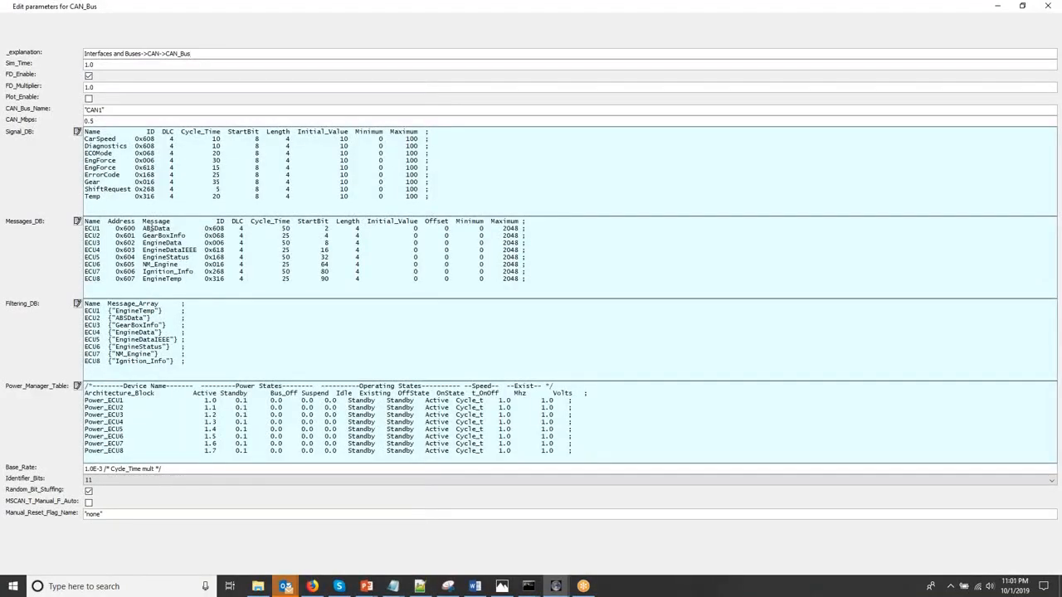
double_click(156, 228)
double_click(220, 228)
double_click(147, 138)
double_click(146, 146)
double_click(171, 140)
click(1047, 6)
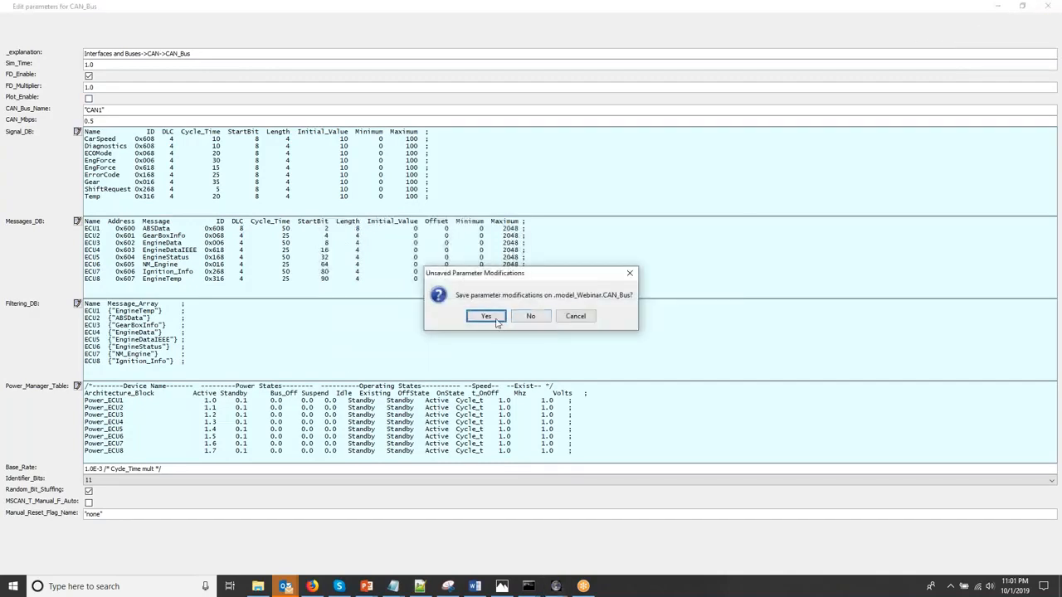
click(487, 316)
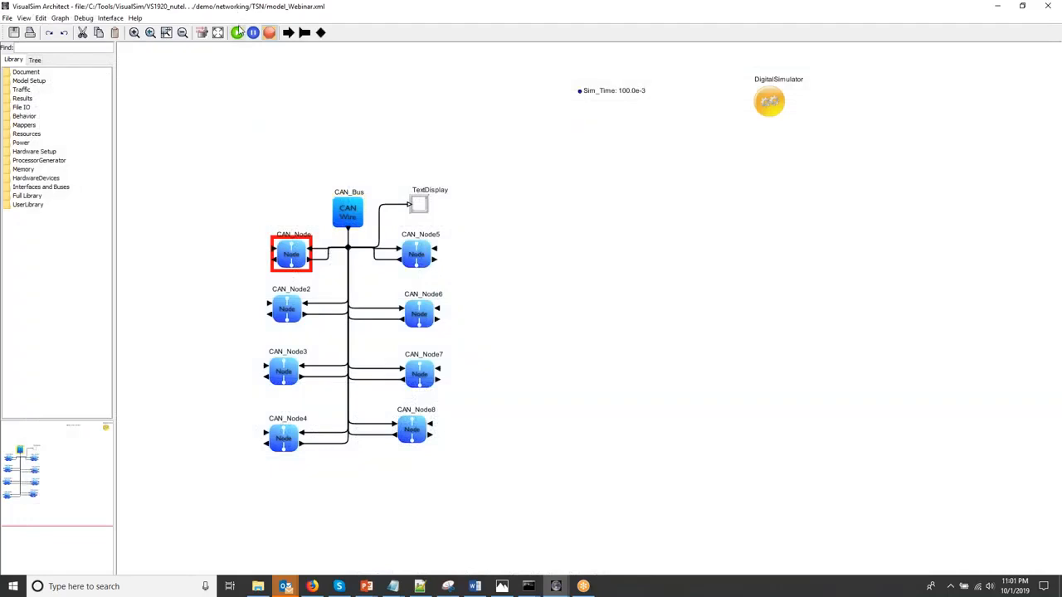
Step: Run the simulation, then enlarge and reposition the TextDisplay output window to show full message records
click(258, 67)
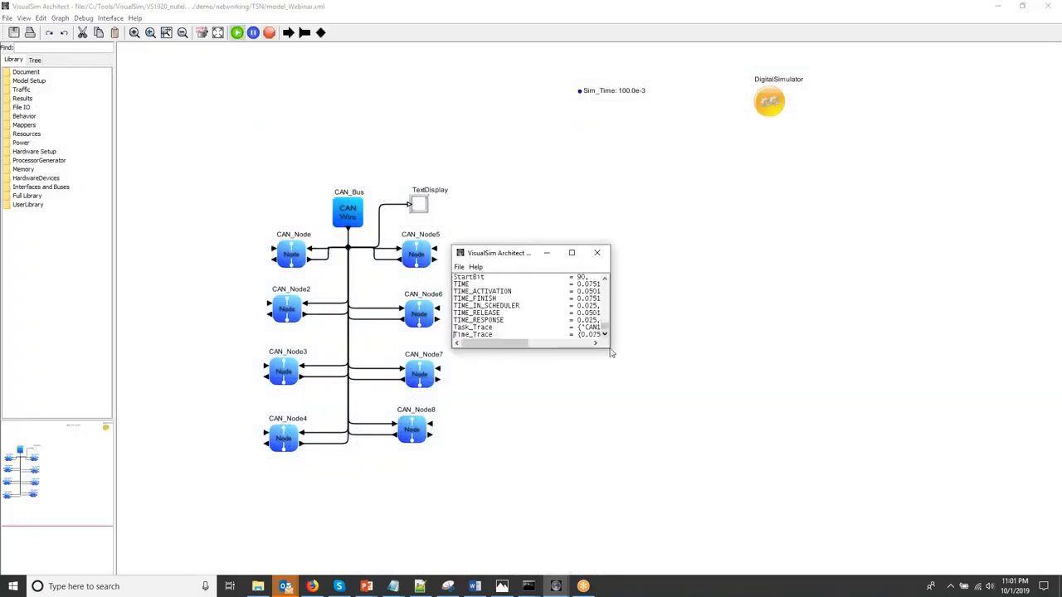
drag(609, 346, 753, 587)
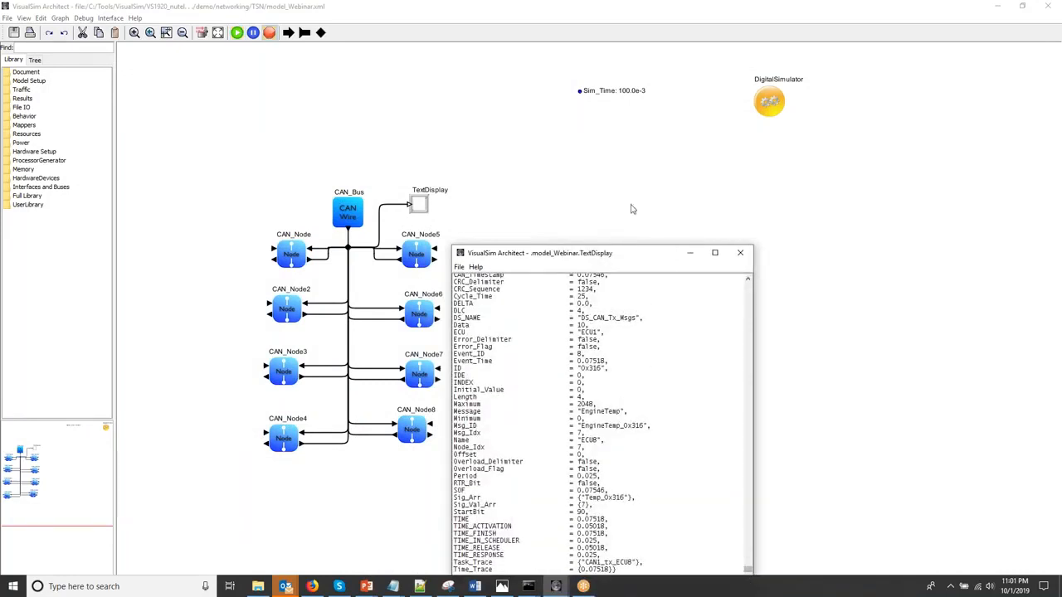
drag(682, 253, 672, 151)
Step: Dismiss the mail reminder and bring the TextDisplay output window back to the front
mouse_move(286, 586)
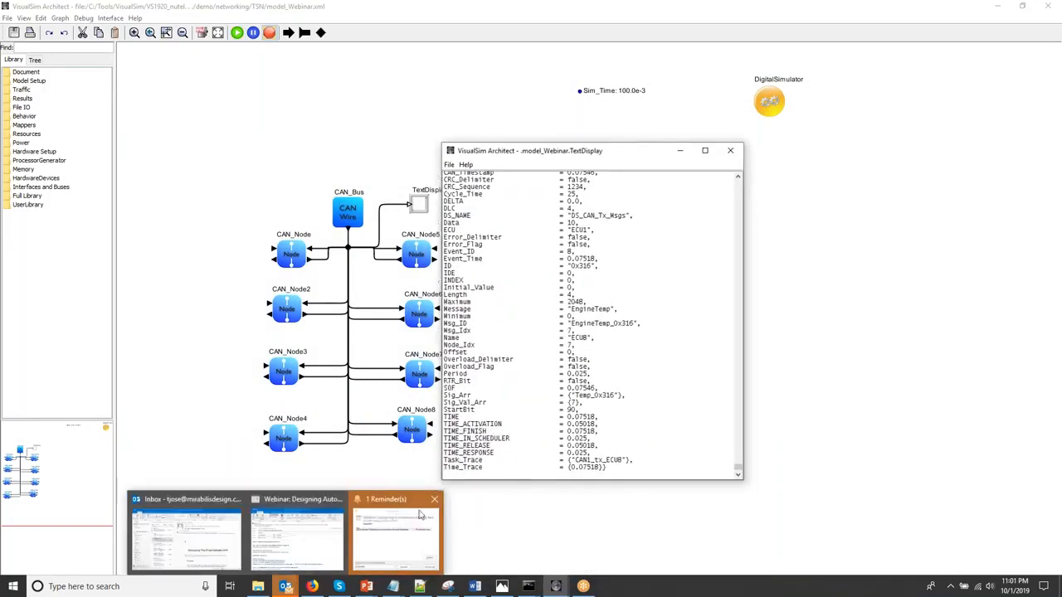
click(432, 499)
click(185, 388)
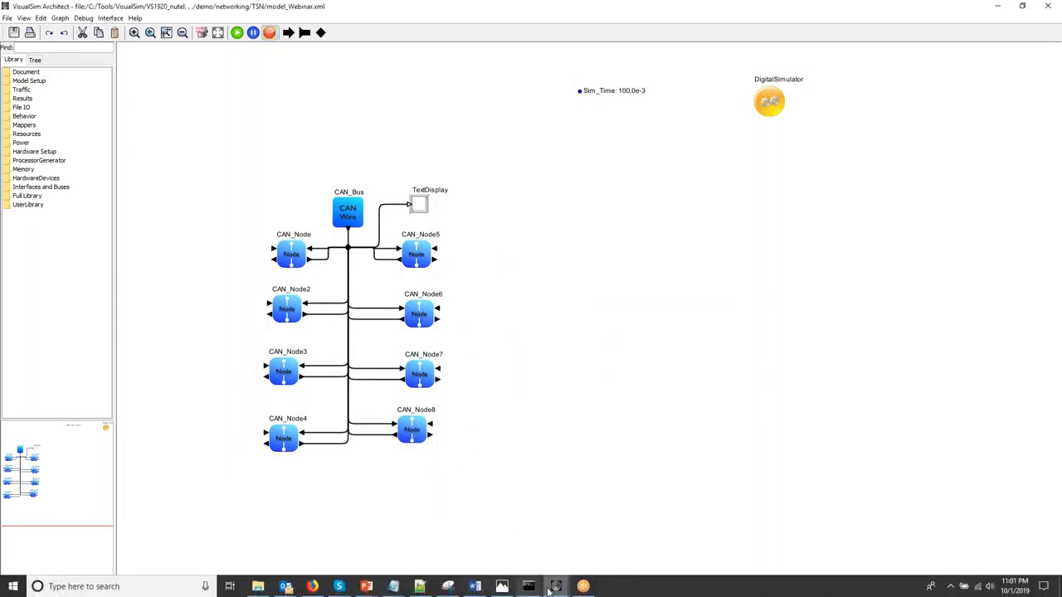
mouse_move(556, 587)
click(850, 556)
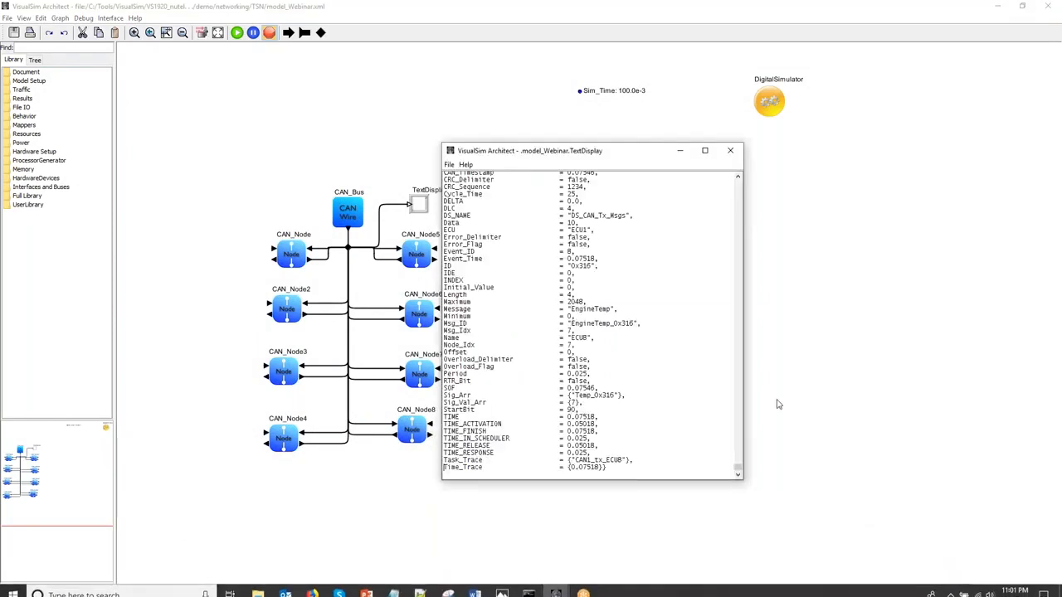
Step: Extend the TextDisplay output window, examine the earlier CAN message records, and close it
drag(628, 142, 636, 48)
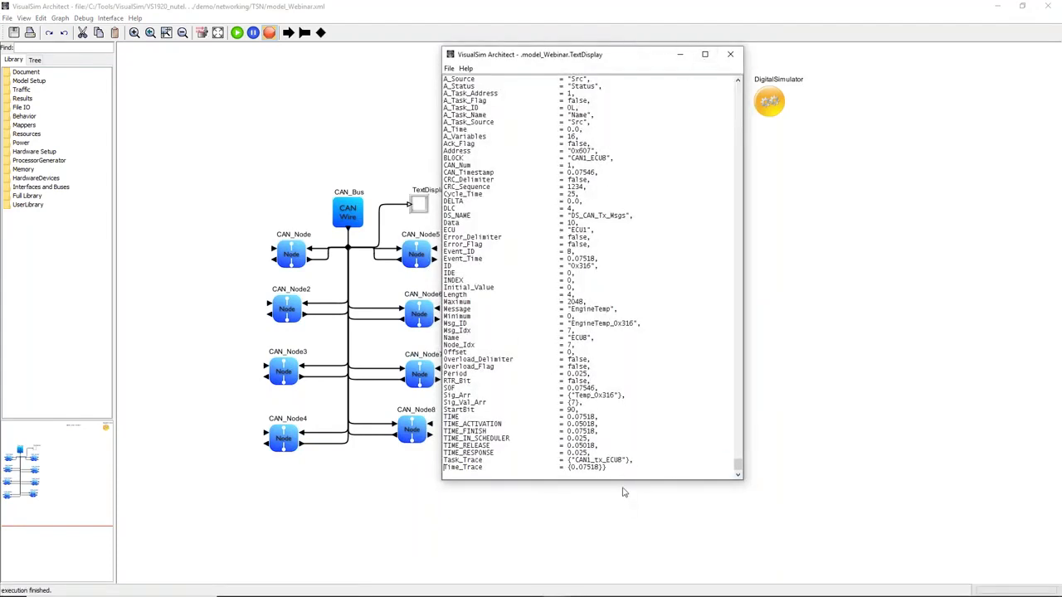
drag(623, 479, 638, 593)
scroll(643, 510, up, 12)
scroll(643, 507, up, 15)
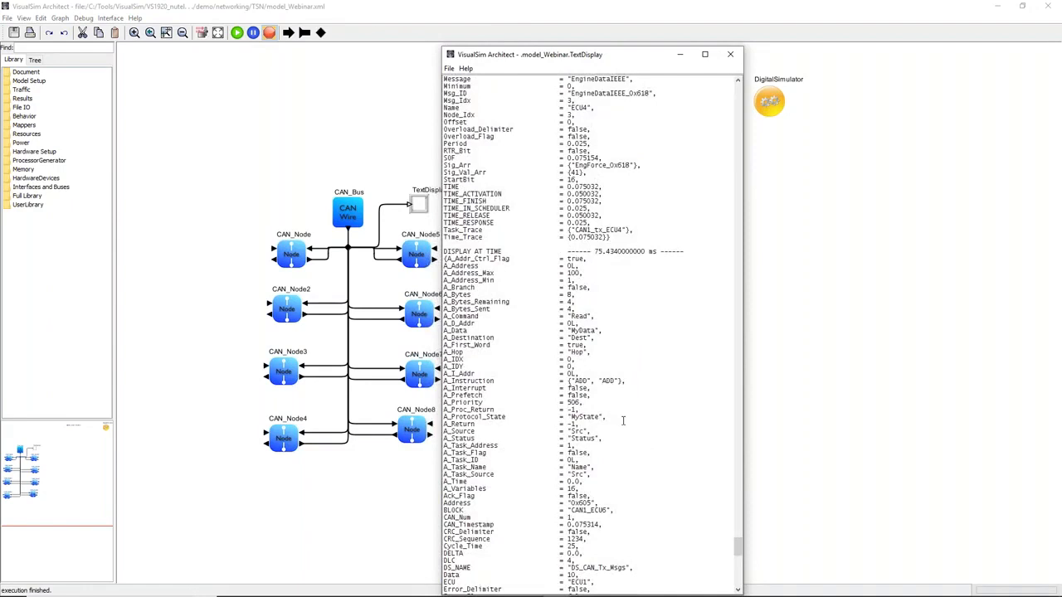
click(732, 55)
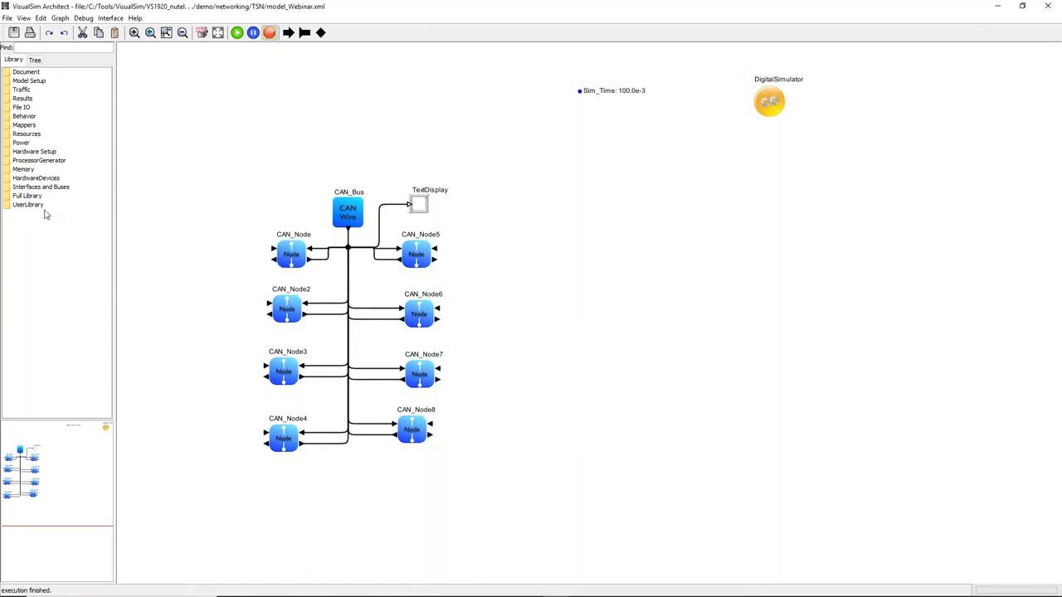
Step: Add a HierarchicalBlock from Model Setup beside the CAN nodes and name it Gateway
double_click(26, 81)
click(39, 144)
drag(38, 148, 593, 314)
right_click(584, 308)
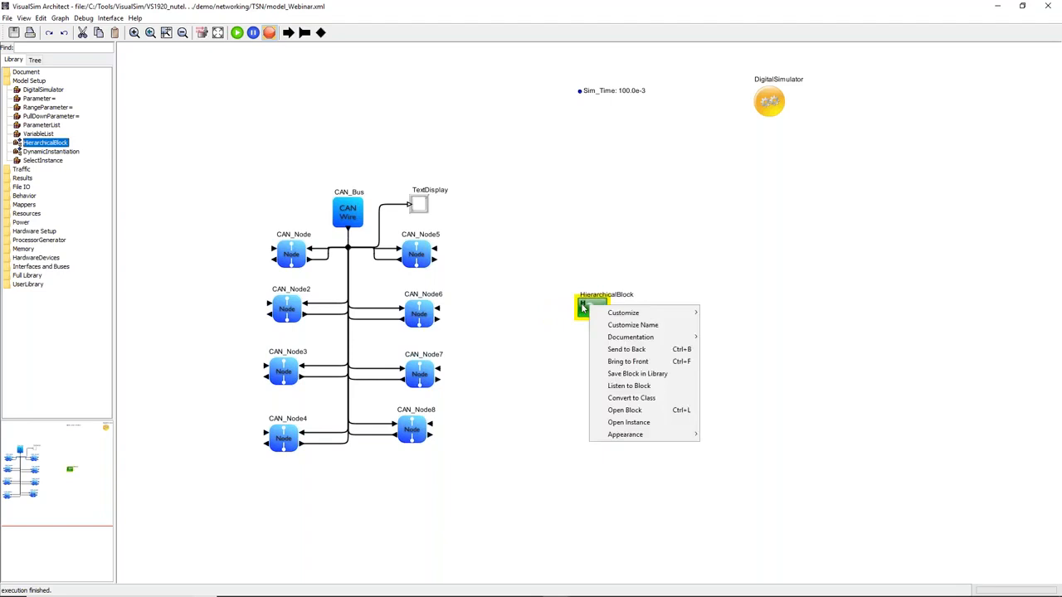
click(618, 326)
drag(567, 251, 465, 247)
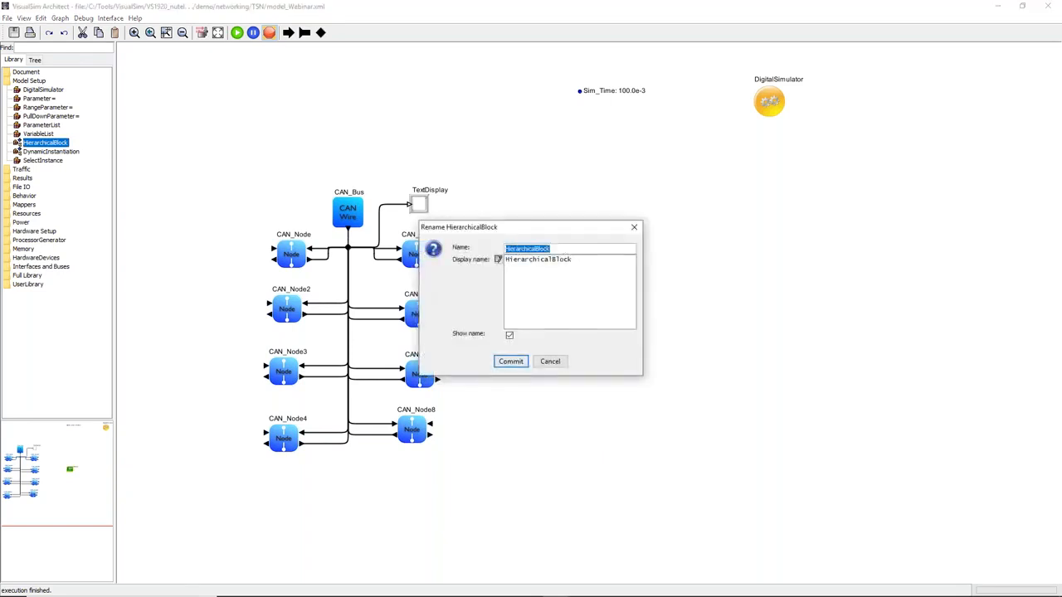
text(Gateway)
click(516, 365)
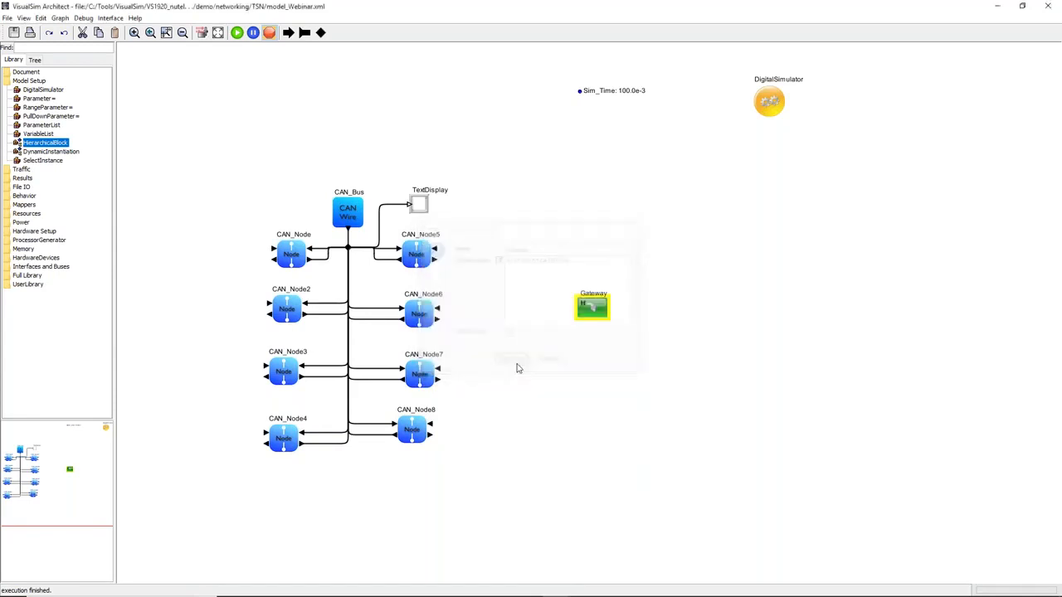
Step: Open the inside of the Gateway block and add a CAN_Node from the TSN user library
right_click(592, 309)
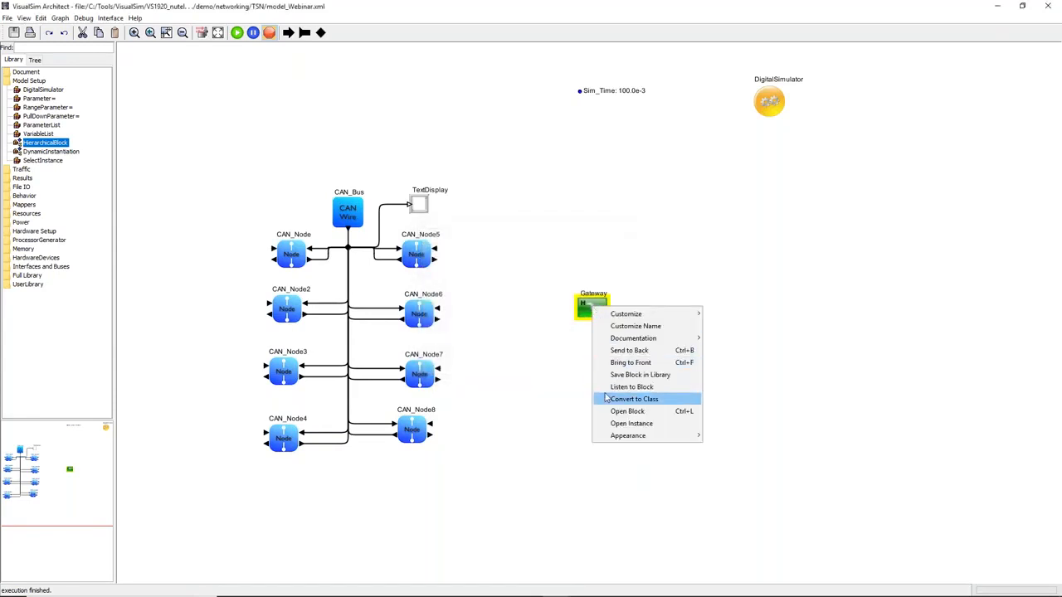
click(628, 412)
drag(594, 137, 829, 170)
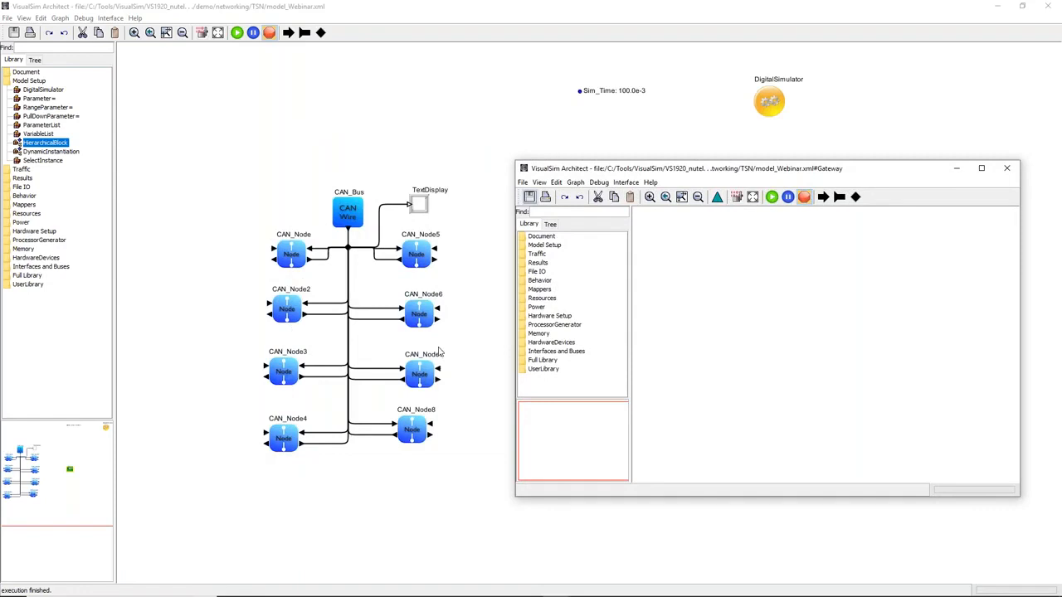
double_click(541, 370)
drag(564, 348, 777, 285)
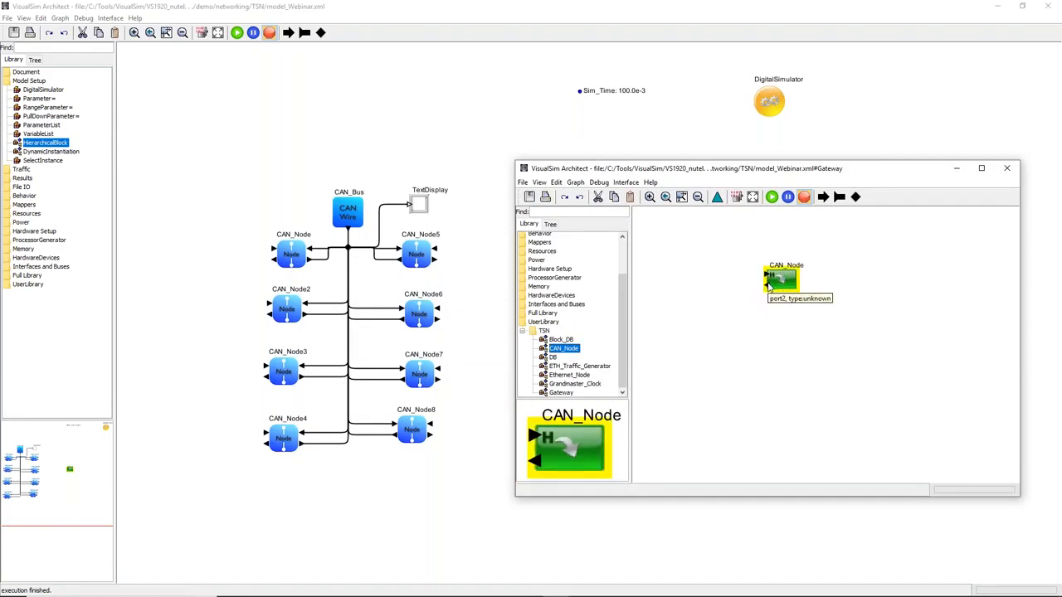
Step: Add an input port and an output port inside Gateway and wire them to the CAN_Node block's two ports
click(823, 197)
click(839, 197)
drag(651, 342, 699, 250)
drag(1012, 345, 700, 307)
drag(770, 280, 700, 253)
drag(768, 285, 699, 306)
drag(699, 306, 715, 312)
drag(698, 257, 698, 262)
Step: Rename Gateway's input port CAN_in and its output port CAN_out
right_click(699, 262)
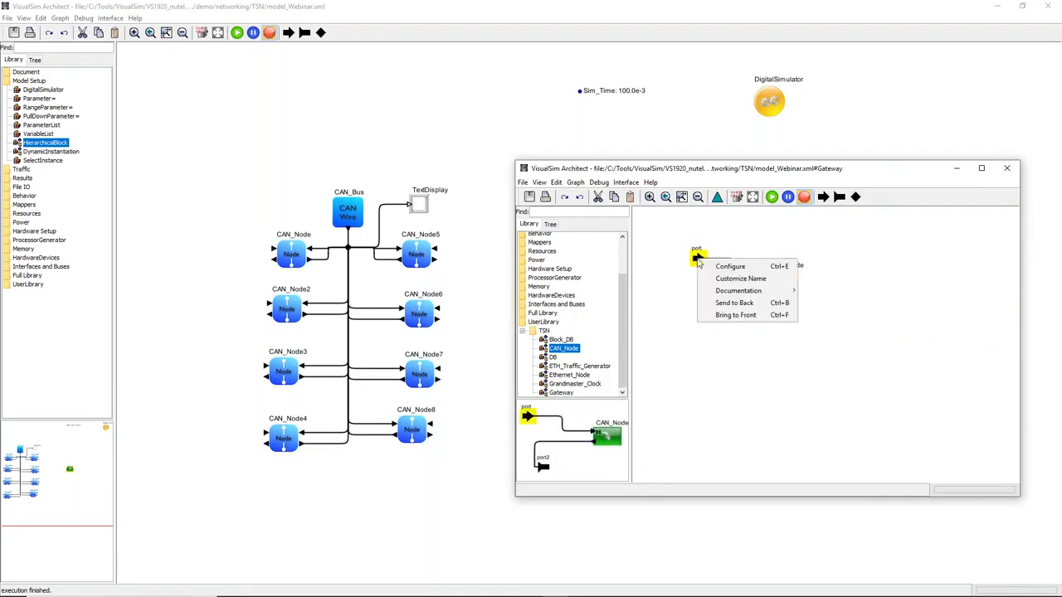
click(732, 279)
text(CAN_in)
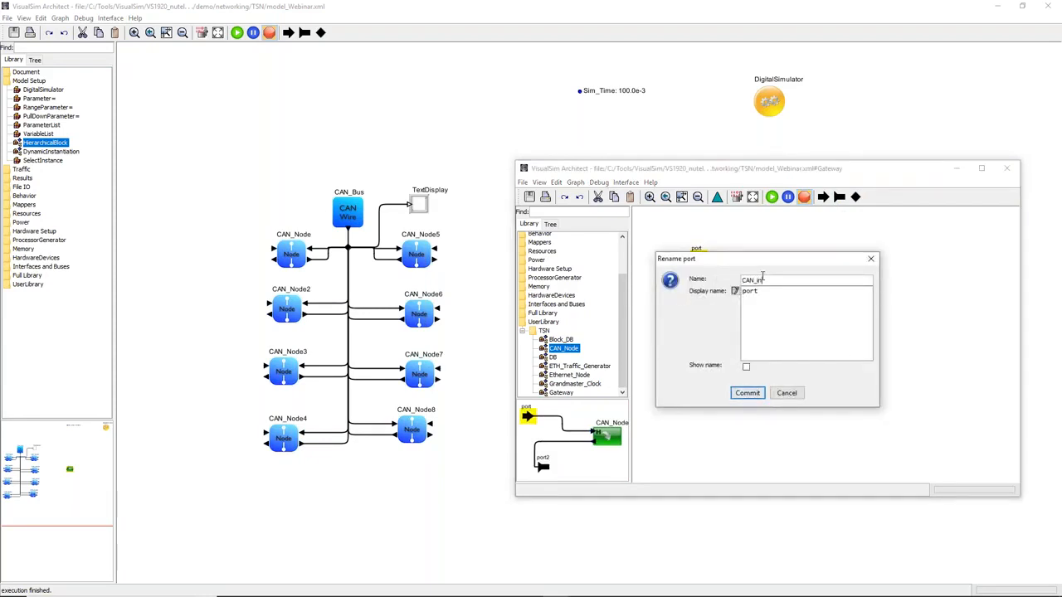
click(751, 393)
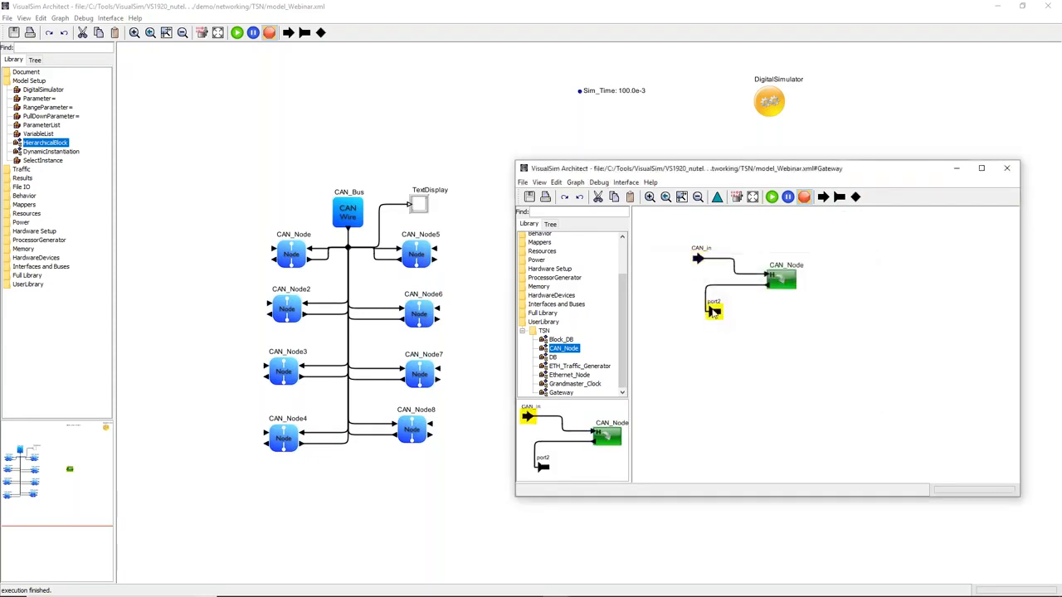
right_click(710, 310)
click(750, 329)
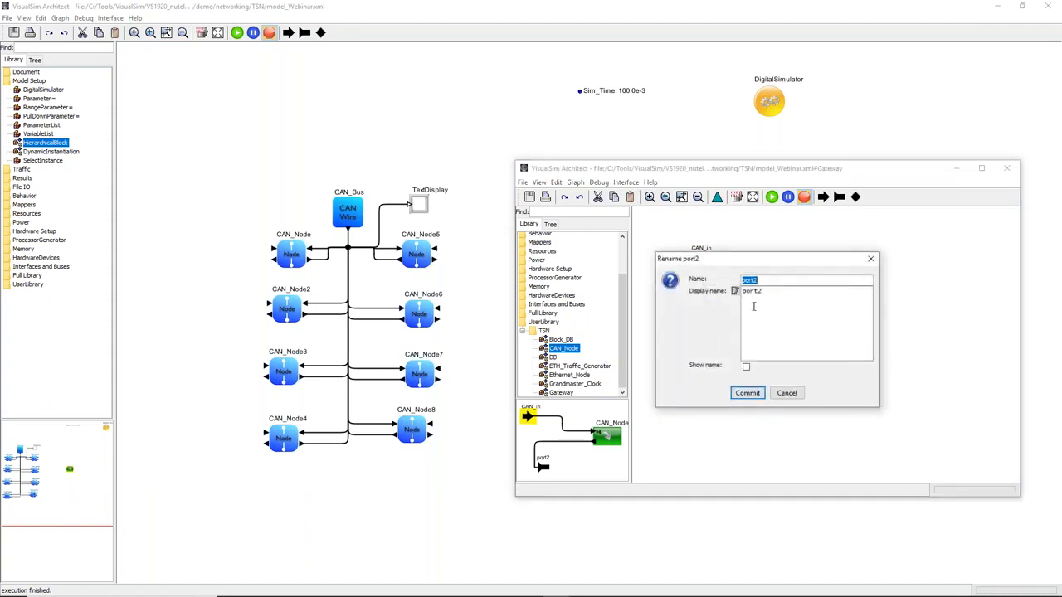
text(CAN_out)
click(748, 394)
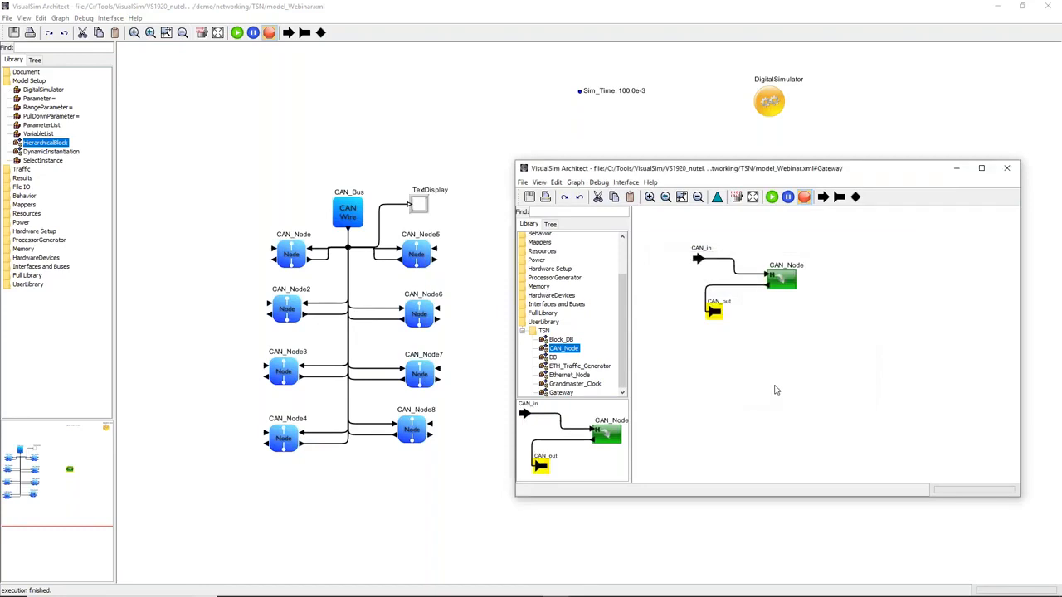
Step: Add a Parameter above the CAN_Node block inside Gateway, name it GW_Name, and copy that name
scroll(571, 275, up, 2)
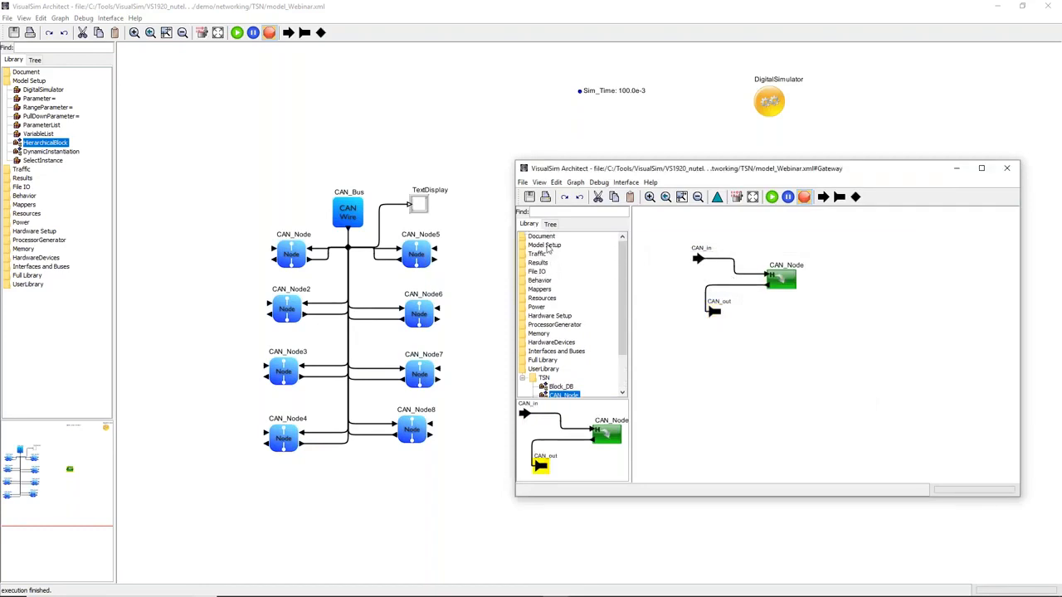
double_click(546, 246)
drag(550, 264, 796, 233)
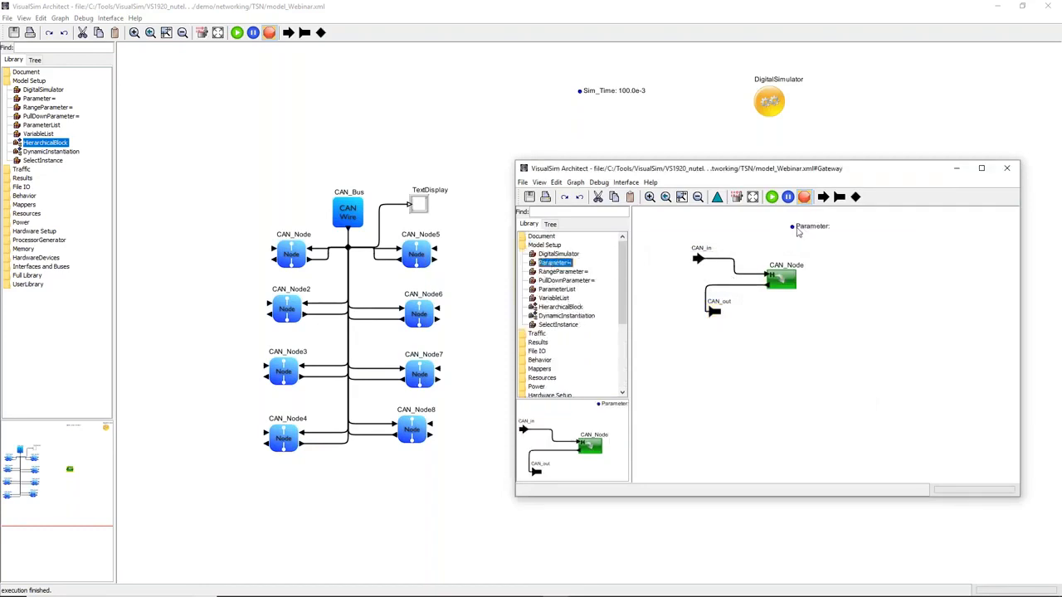
right_click(803, 231)
click(833, 246)
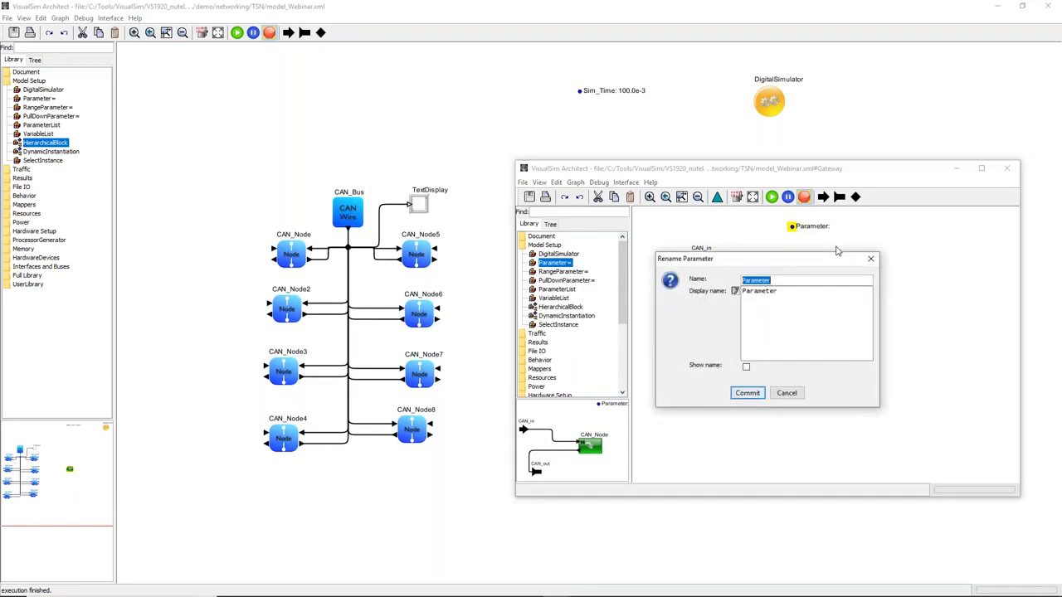
text(GW_Name)
key(ctrl+a)
key(ctrl+c)
click(746, 393)
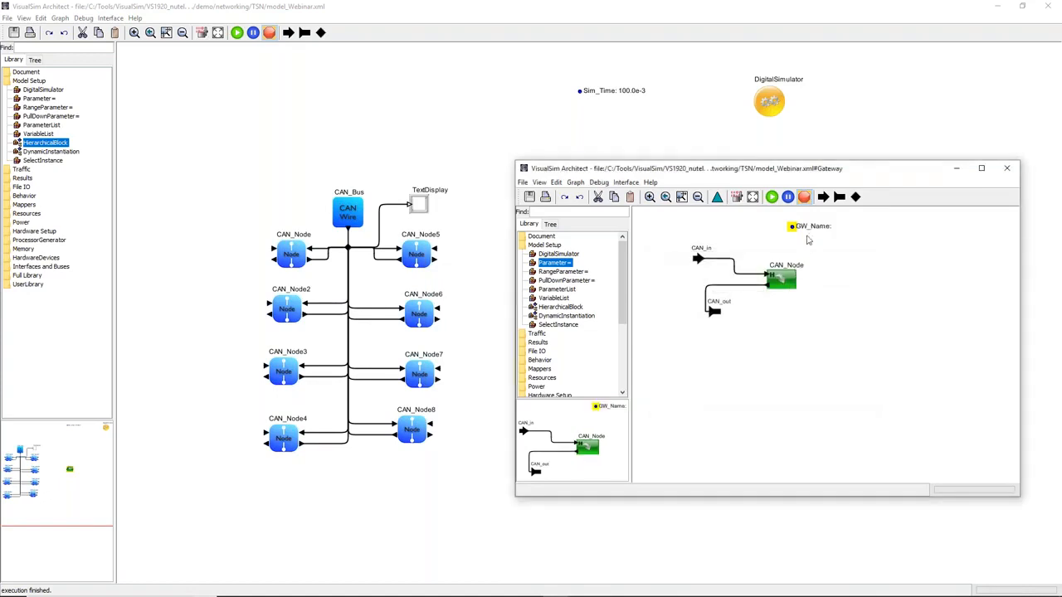
Step: Set the Gateway's GW_Name parameter to "GW1"
double_click(811, 235)
text(")
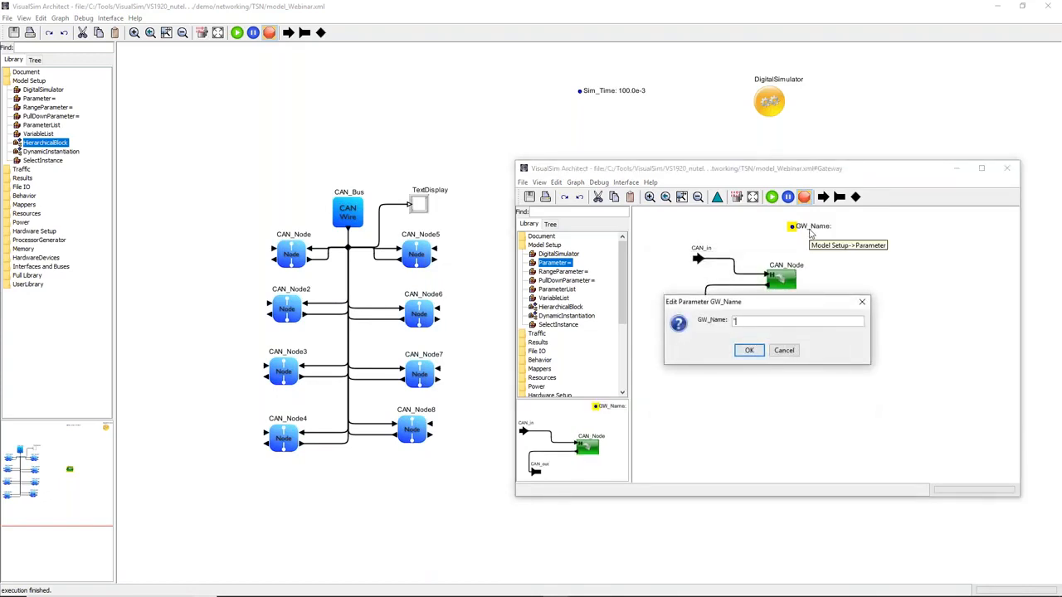
text(GW1")
click(750, 350)
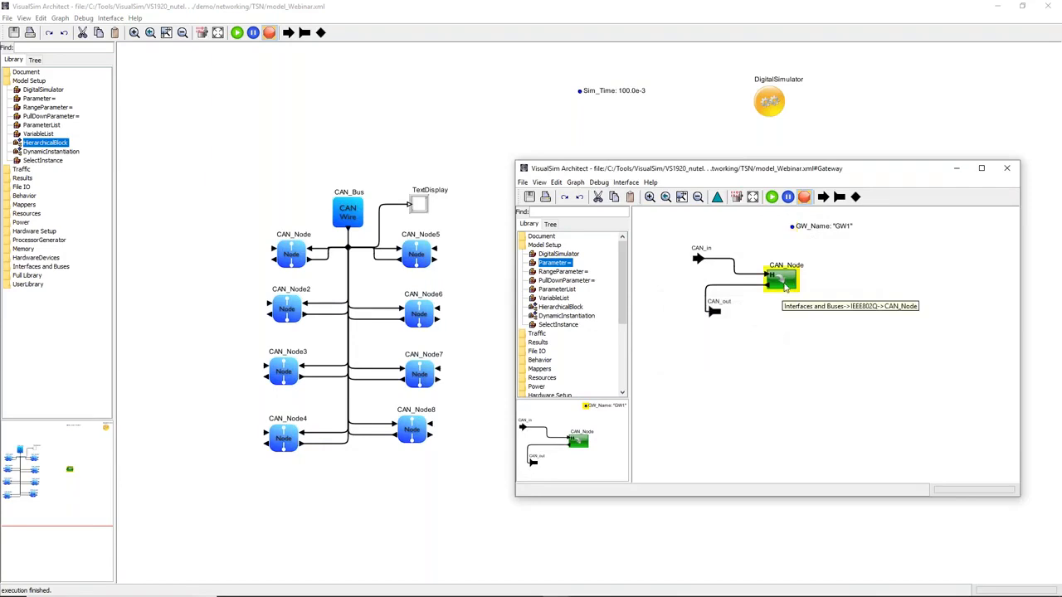
Step: Link the GW_Name field of Gateway's CAN_Node to the GW_Name parameter and commit the change
double_click(780, 280)
drag(420, 201, 277, 184)
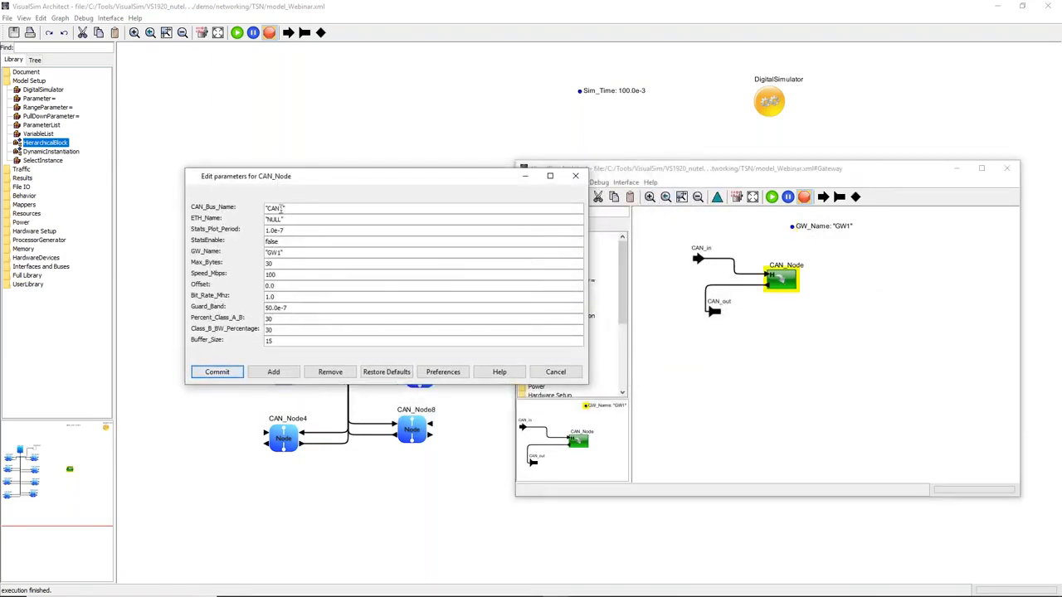
drag(349, 176, 488, 274)
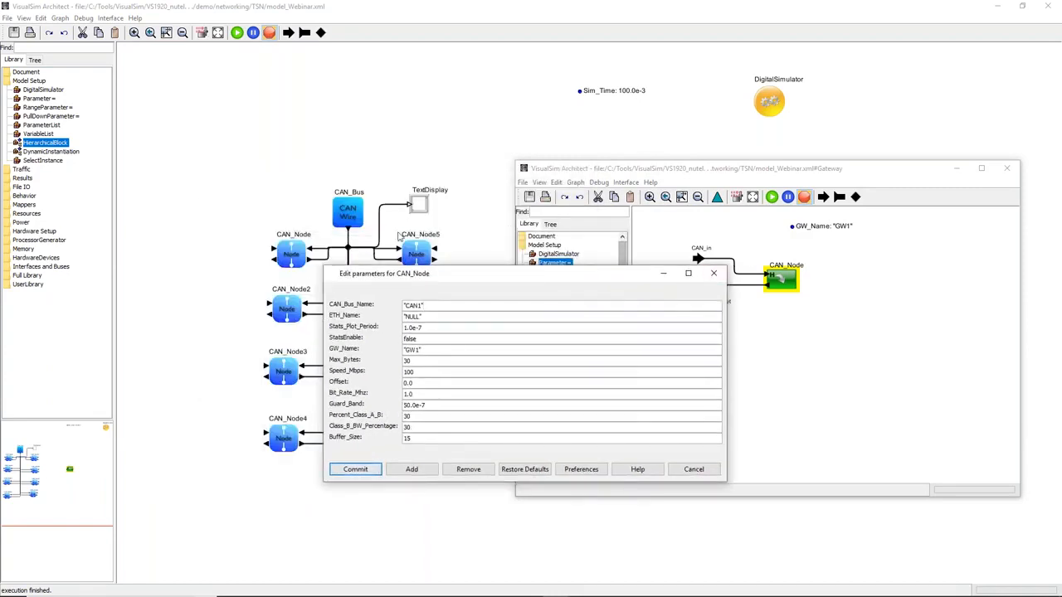
drag(440, 350, 396, 345)
key(ctrl+v)
drag(493, 280, 401, 207)
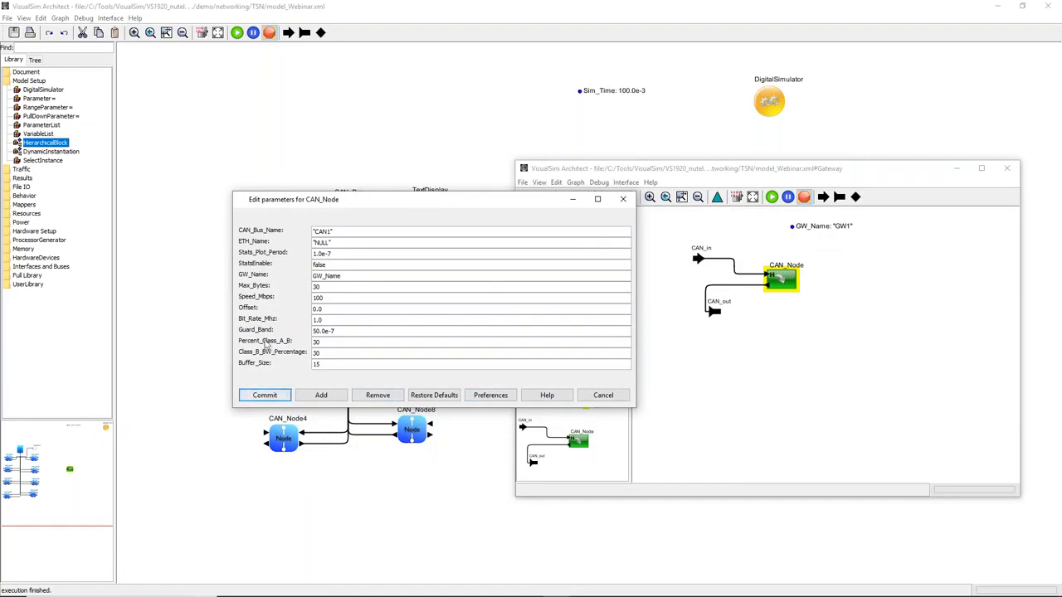
click(265, 396)
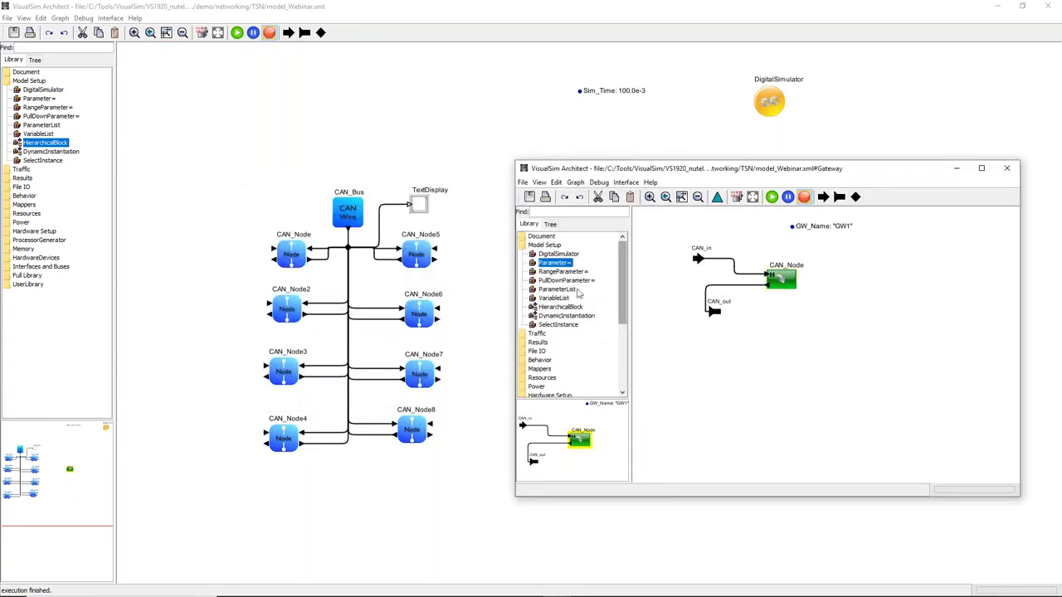
Step: Add a Block_DB beside CAN_Node inside Gateway and link its GW_Name field to the GW_Name parameter
scroll(569, 359, down, 5)
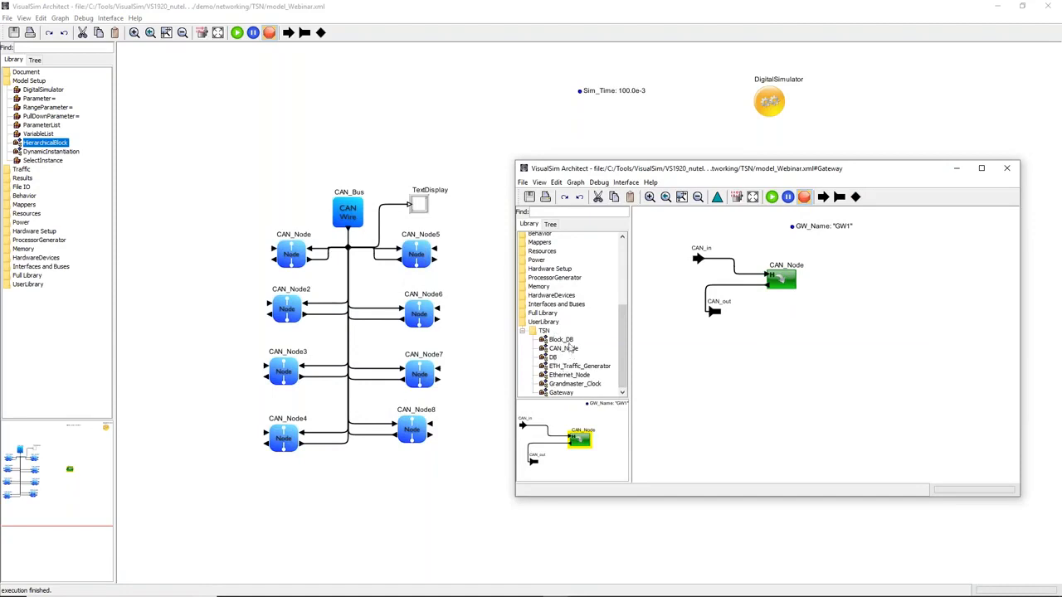
drag(562, 340, 860, 282)
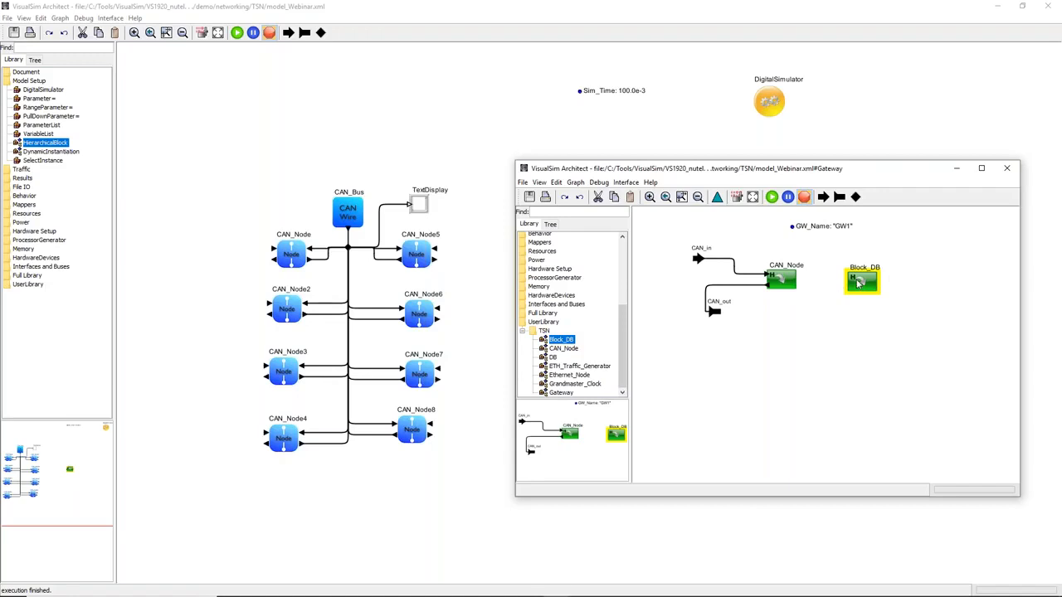
double_click(860, 283)
triple_click(409, 297)
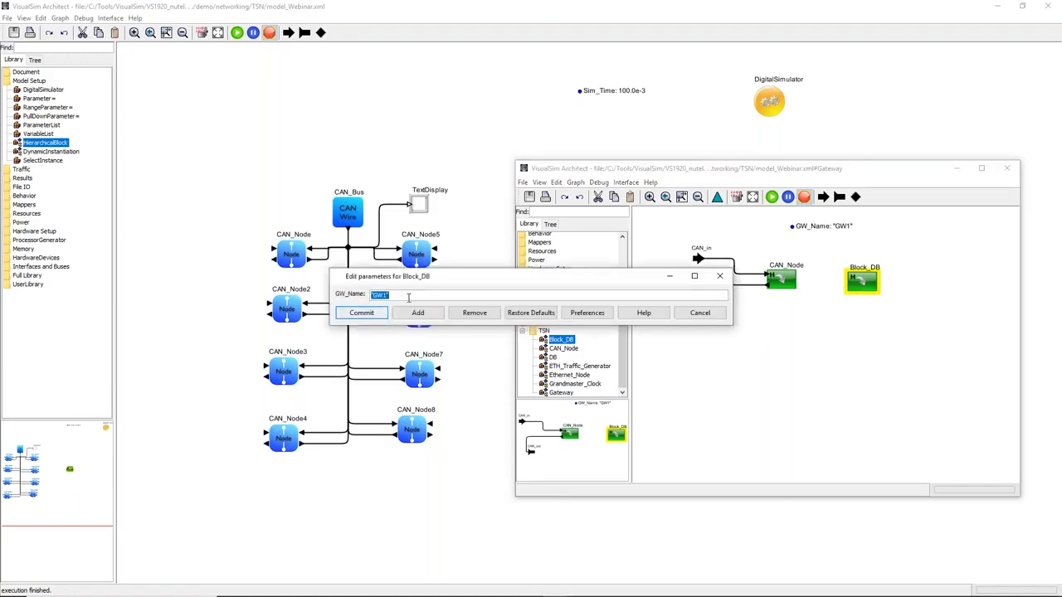
click(362, 313)
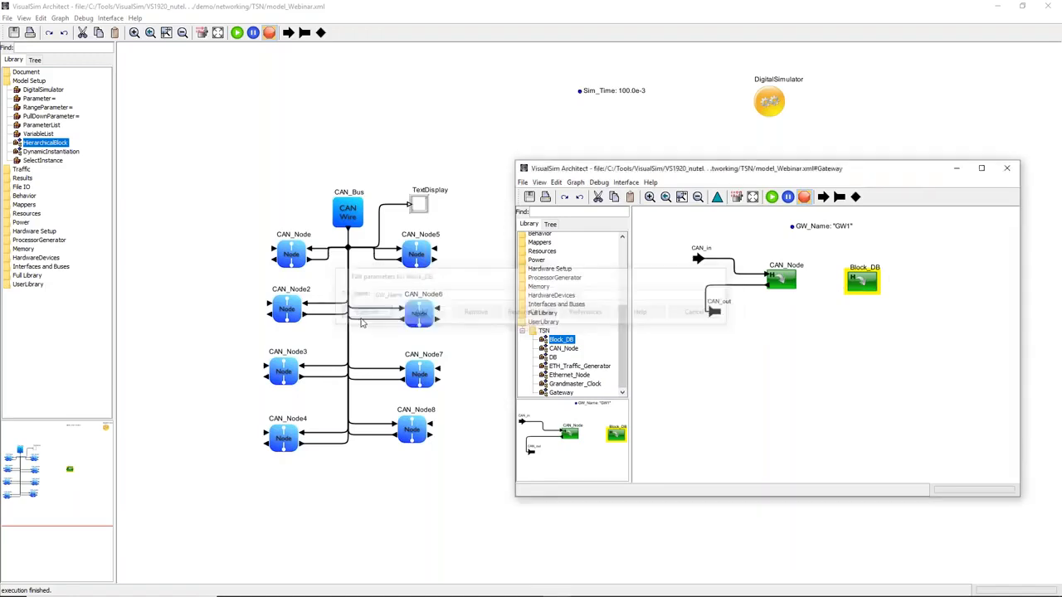
click(838, 370)
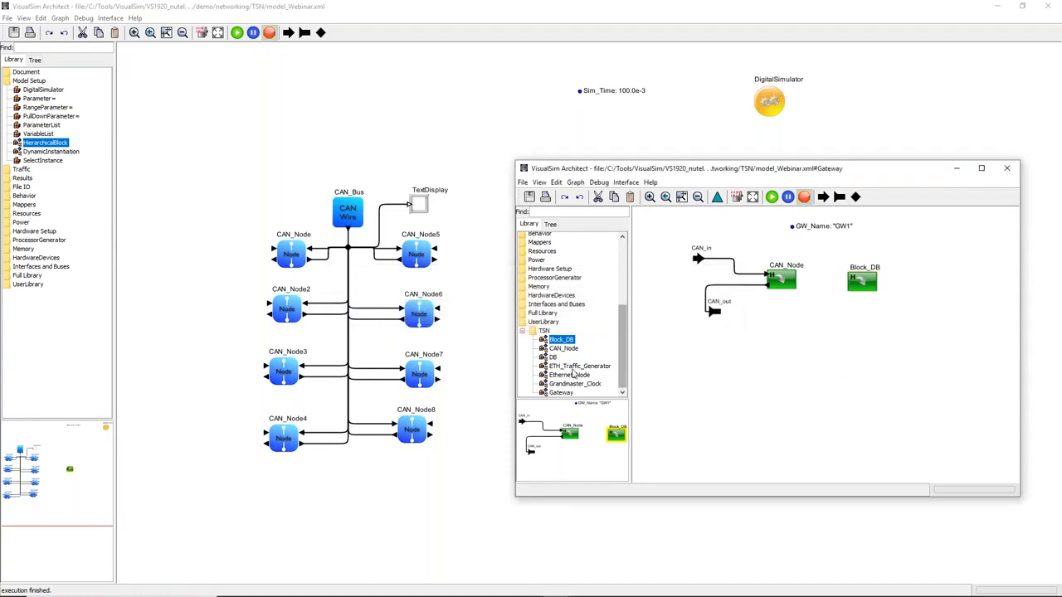
Step: Add an Ethernet_Node from the TSN library to Gateway and arrange it above CAN_Node, whose ports move down with it
drag(572, 379, 863, 377)
drag(868, 382, 907, 338)
drag(684, 248, 802, 325)
drag(729, 256, 705, 400)
click(746, 350)
drag(955, 340, 784, 324)
Step: Add an input port wired to Ethernet_Node's upper input and rename it Eth_GW_GW
drag(839, 197, 805, 298)
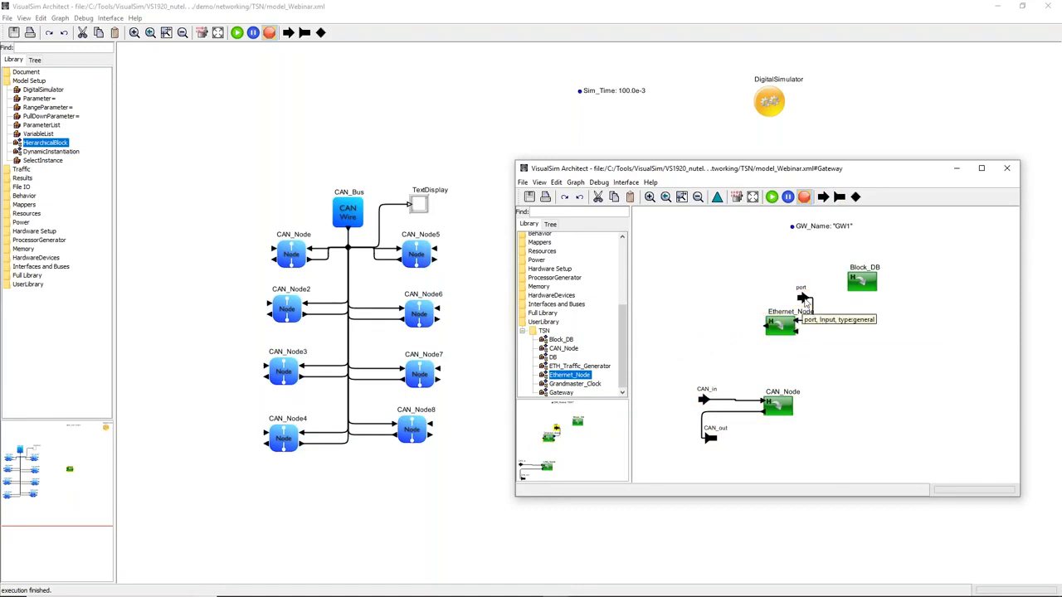
right_click(802, 298)
click(846, 318)
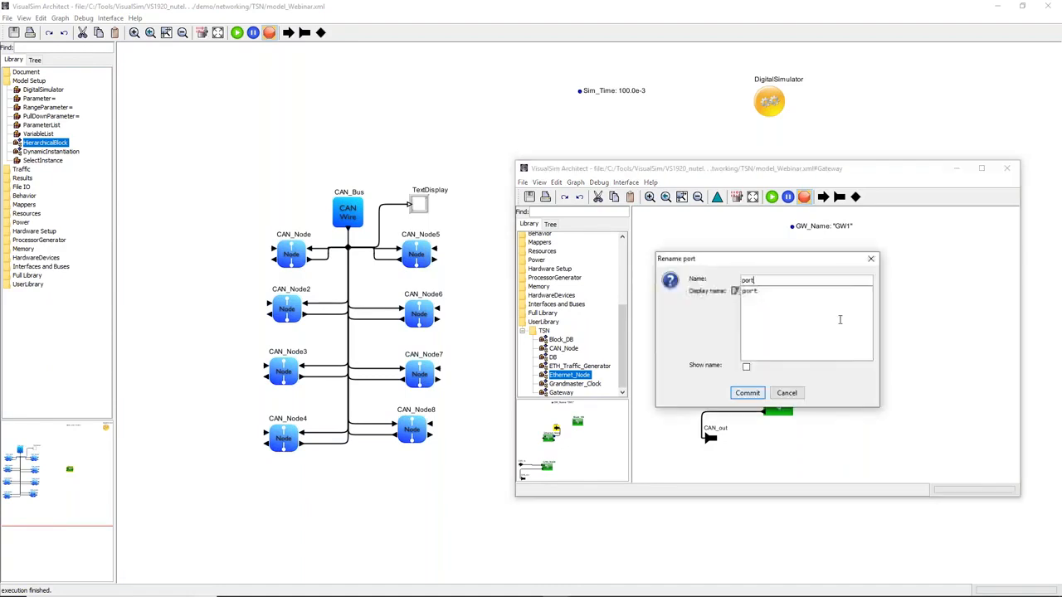
text(Eth_GW)
key(BackSpace)
key(BackSpace)
text(_GW)
click(748, 394)
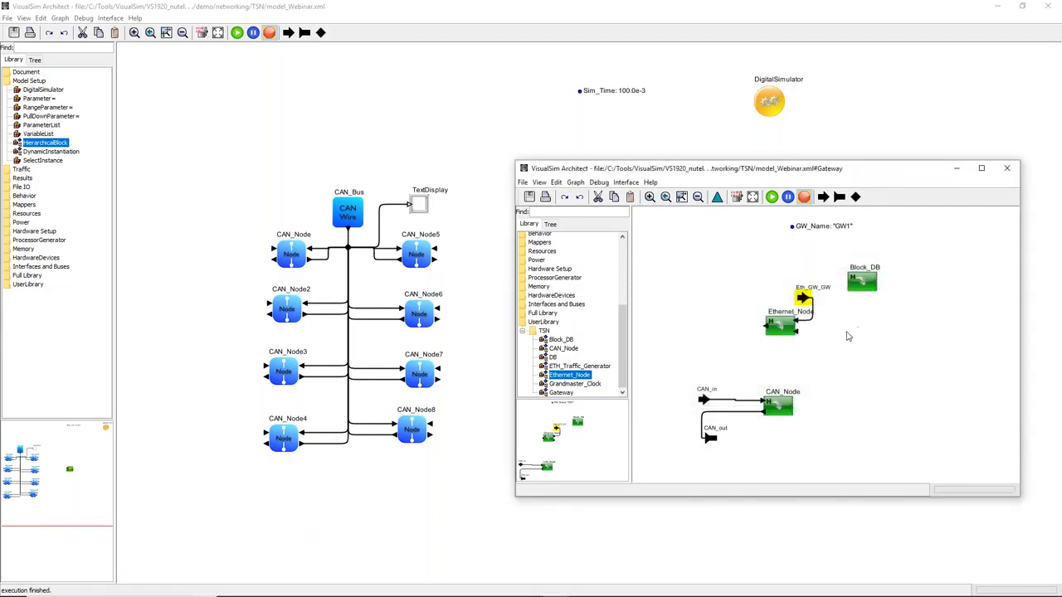
Step: Add a second input port wired to Ethernet_Node's lower input and rename it Ethernet_TG_in
click(825, 197)
drag(648, 345, 828, 353)
click(830, 384)
click(821, 353)
right_click(821, 355)
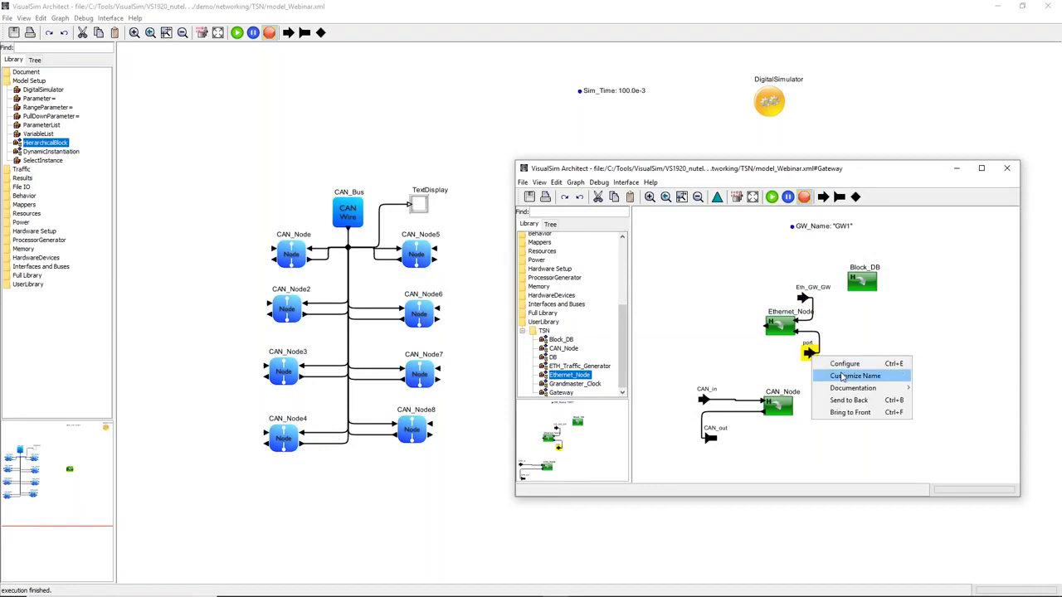
click(838, 375)
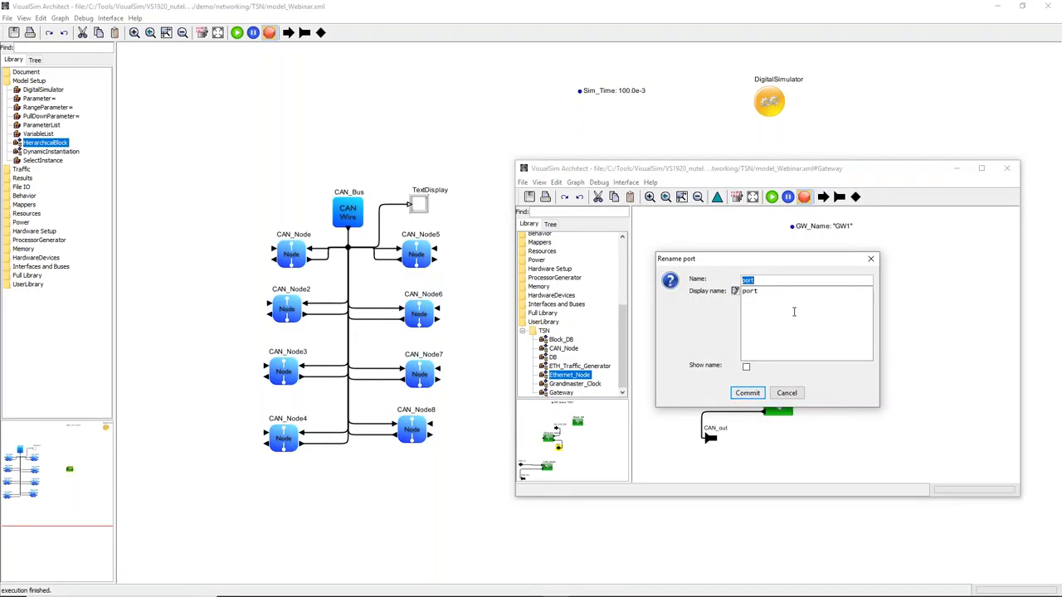
text(E)
text(T)
click(747, 393)
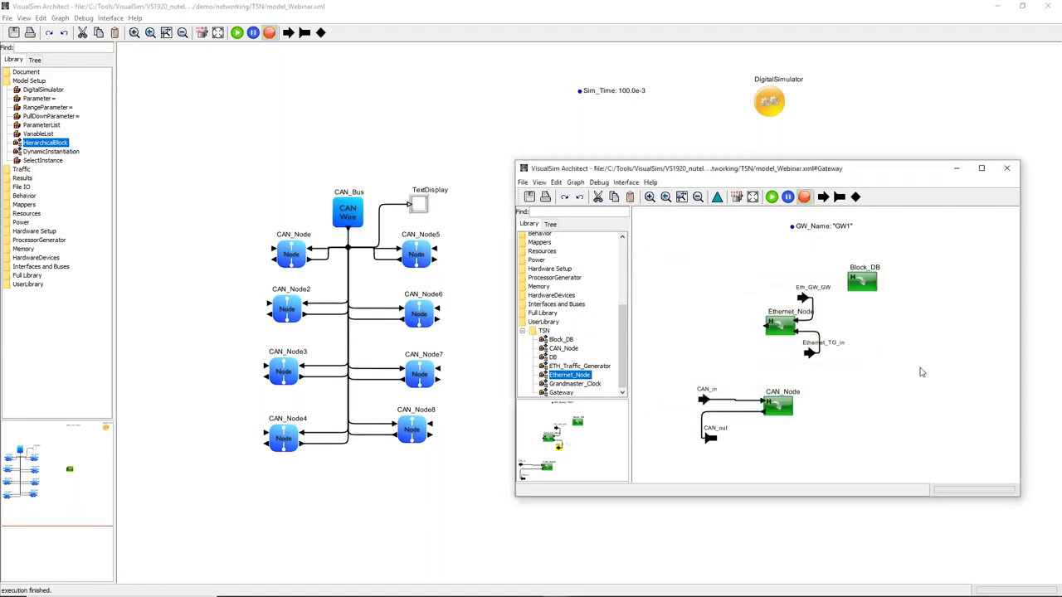
Step: Add an output port wired to Ethernet_Node's output and rename it ETH_out
click(839, 197)
drag(1013, 346, 730, 325)
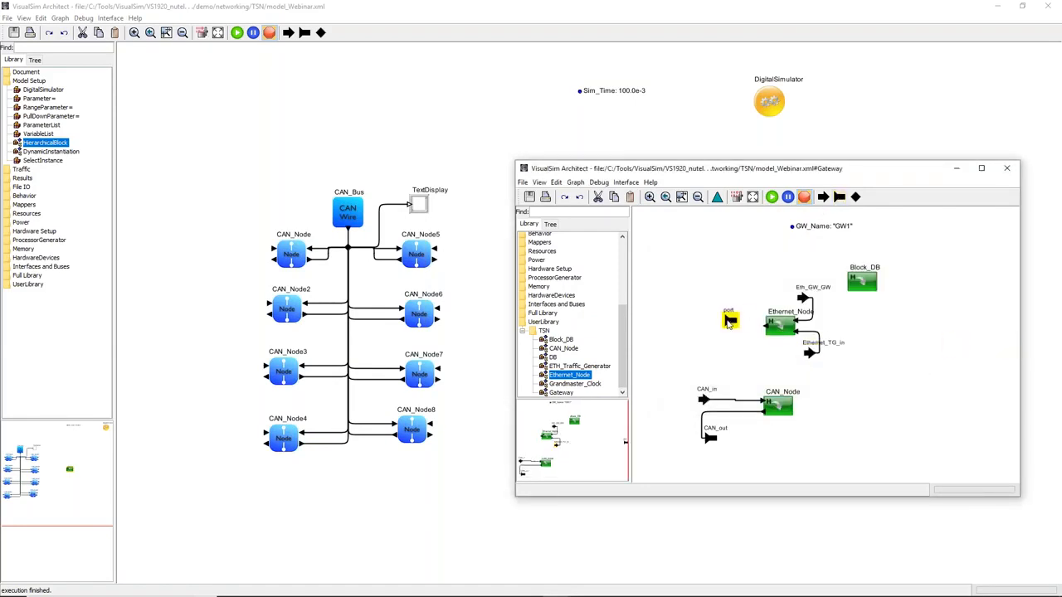
drag(729, 323, 724, 321)
right_click(731, 318)
click(767, 337)
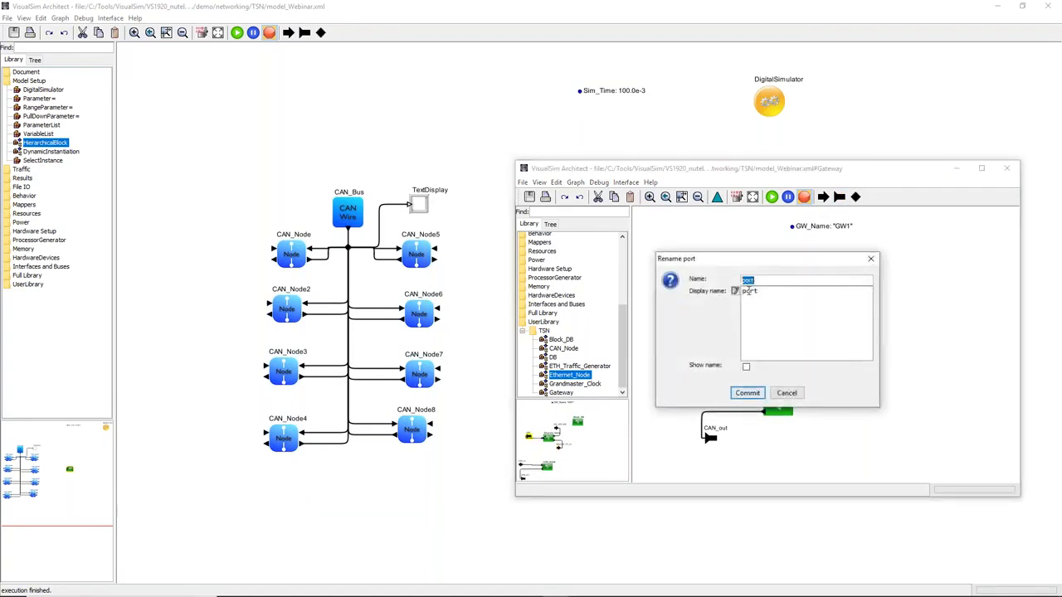
text(ETH_p)
text(ut)
click(752, 393)
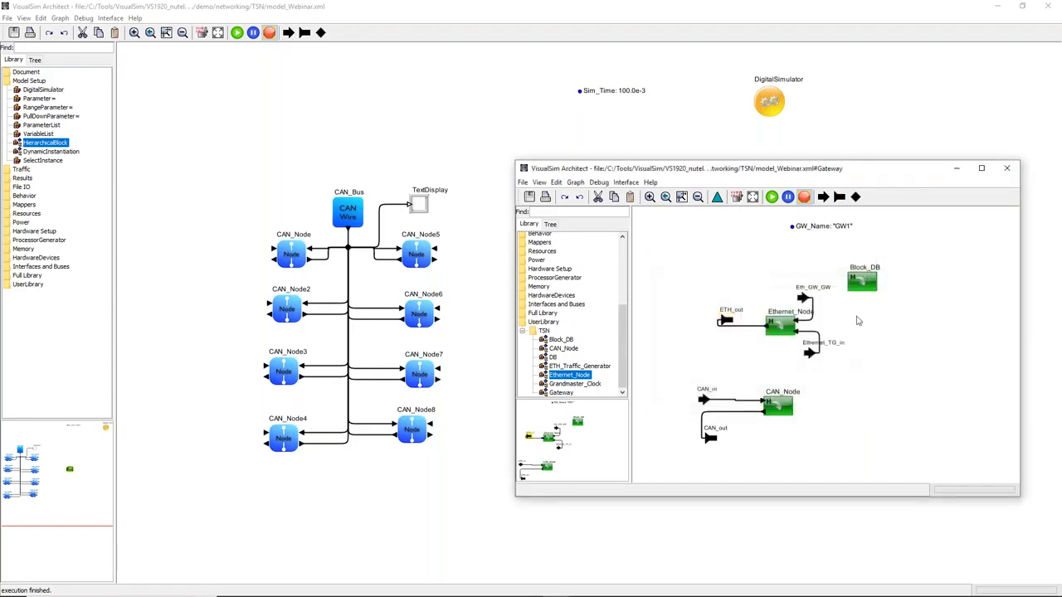
Step: Set Ethernet_Node's GW_Name field to GW_Name, commit it, and close the Gateway model window
double_click(793, 329)
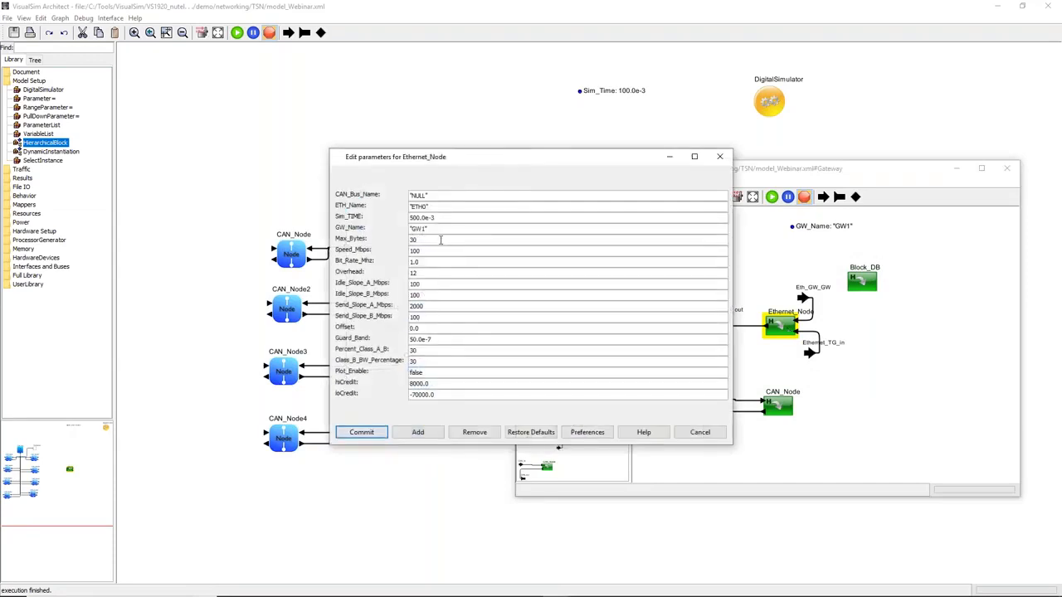
triple_click(413, 226)
text(GW_Name)
click(362, 432)
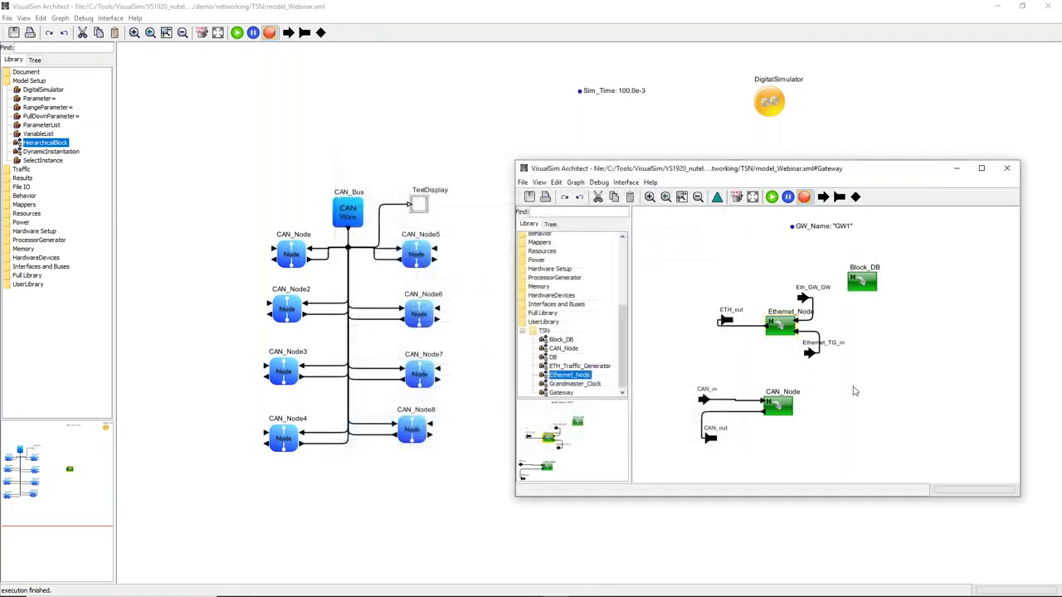
click(1006, 168)
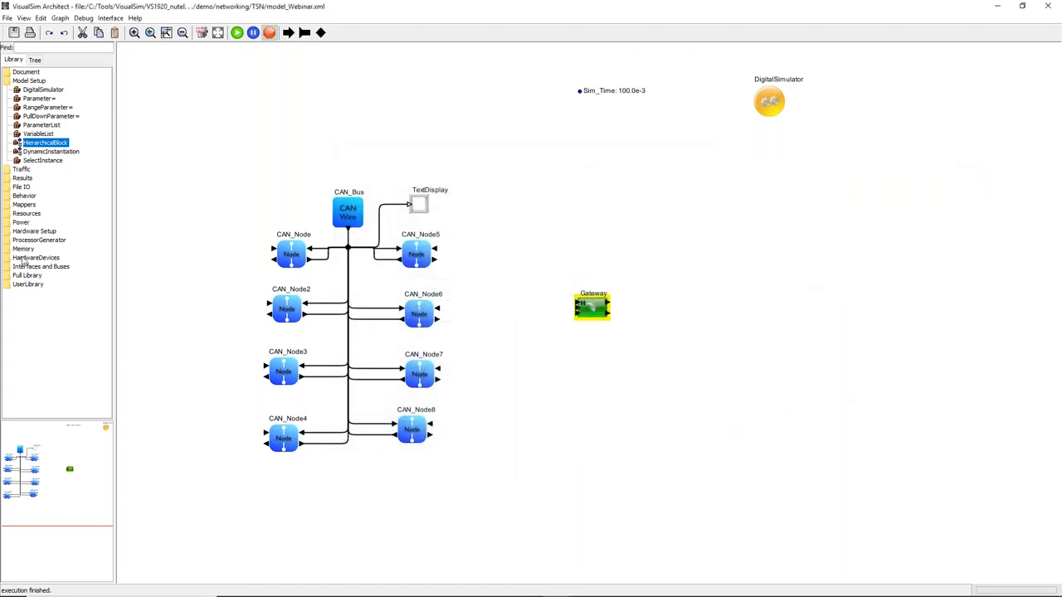
Step: Add a DB block from the TSN user library above Gateway in the top-level model
click(24, 286)
click(25, 276)
double_click(25, 285)
double_click(27, 294)
drag(37, 320, 602, 160)
Step: Open the DB block and examine the slot settings of Gate_Control_List in Database6
right_click(615, 162)
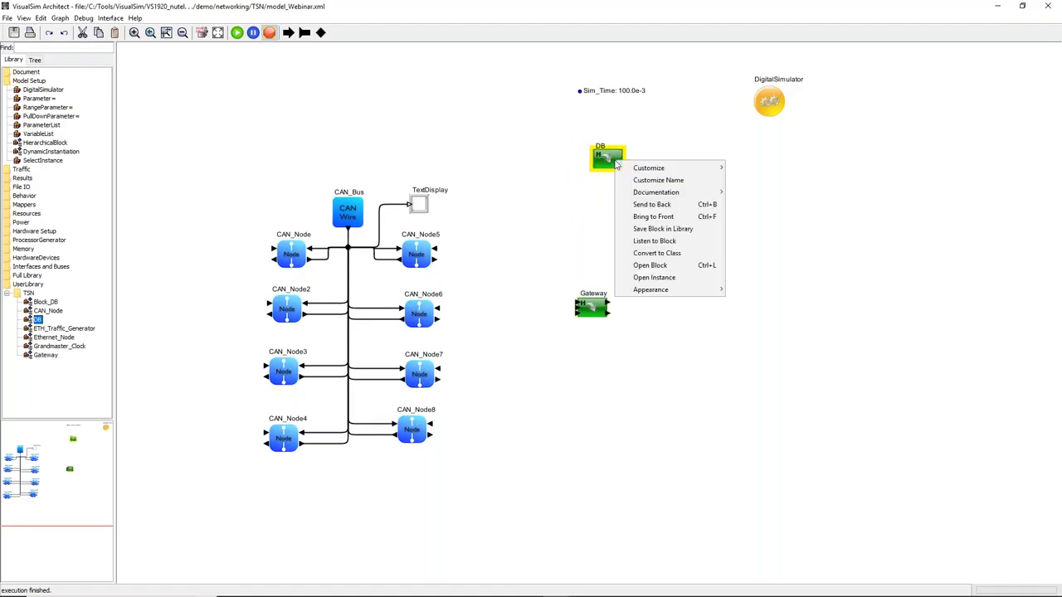
click(656, 265)
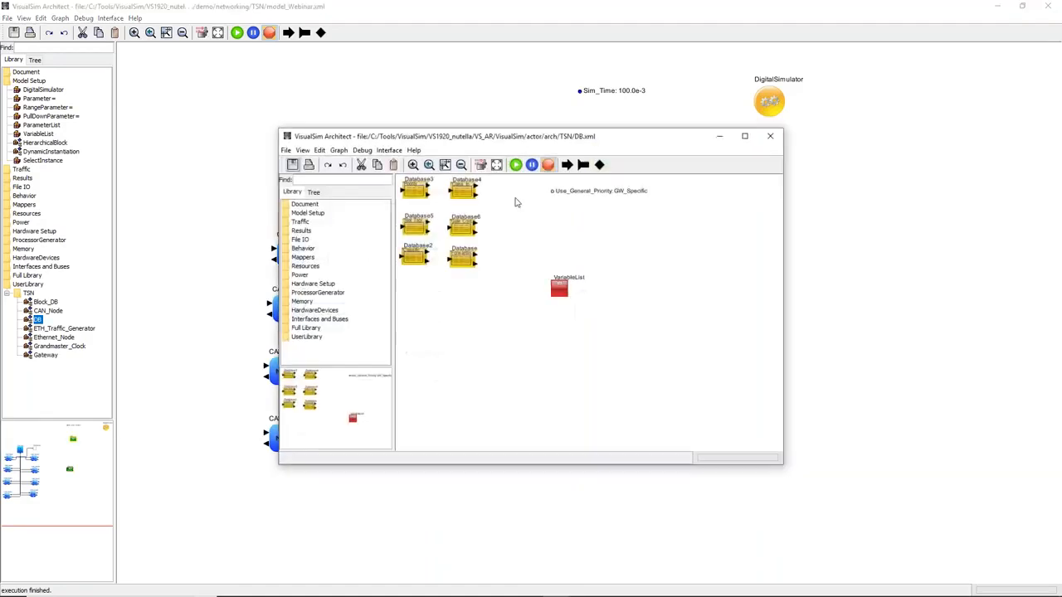
click(557, 197)
double_click(462, 227)
drag(503, 178, 378, 205)
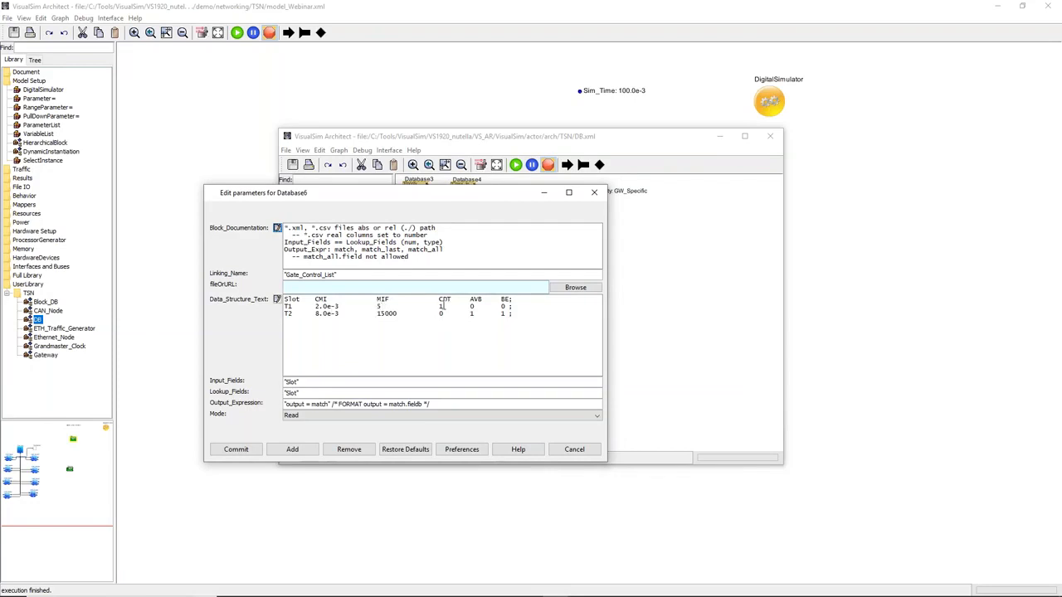
drag(440, 306, 473, 307)
click(241, 449)
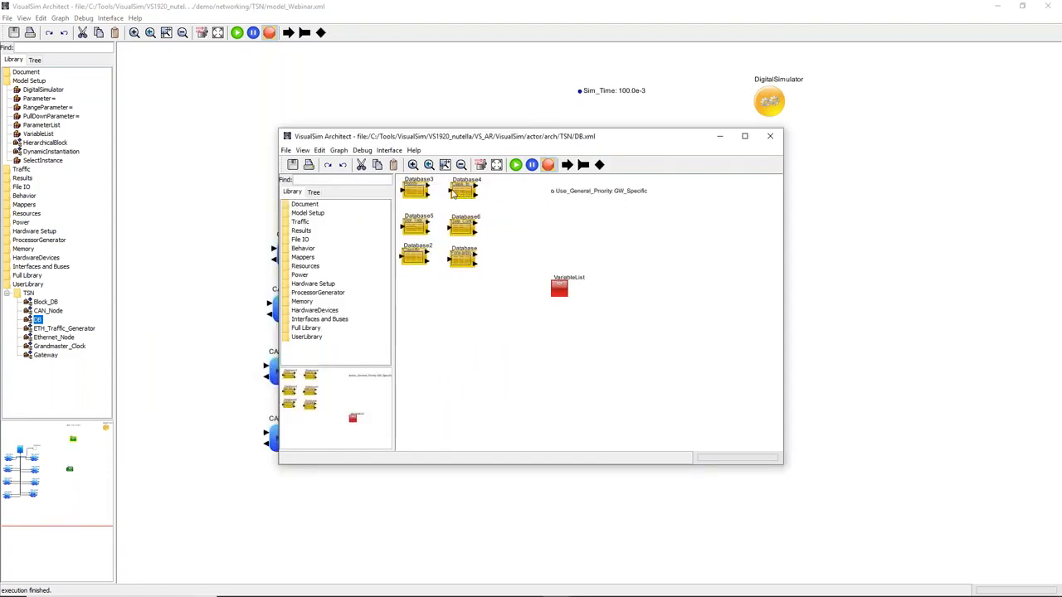
Step: Examine the per-gateway bandwidth table Priority_BW in Database3
double_click(415, 191)
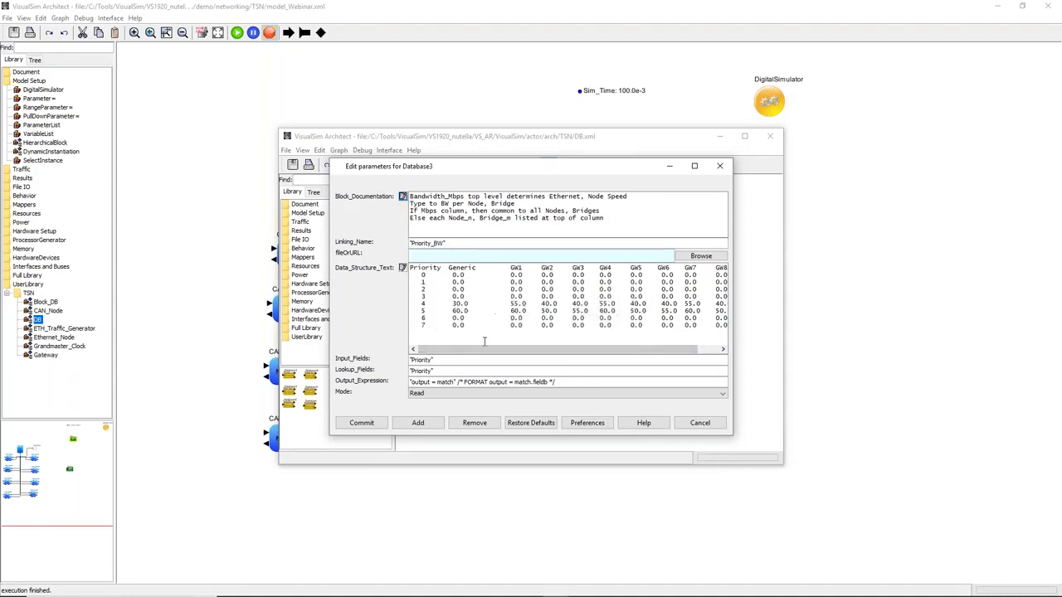
drag(525, 173, 505, 210)
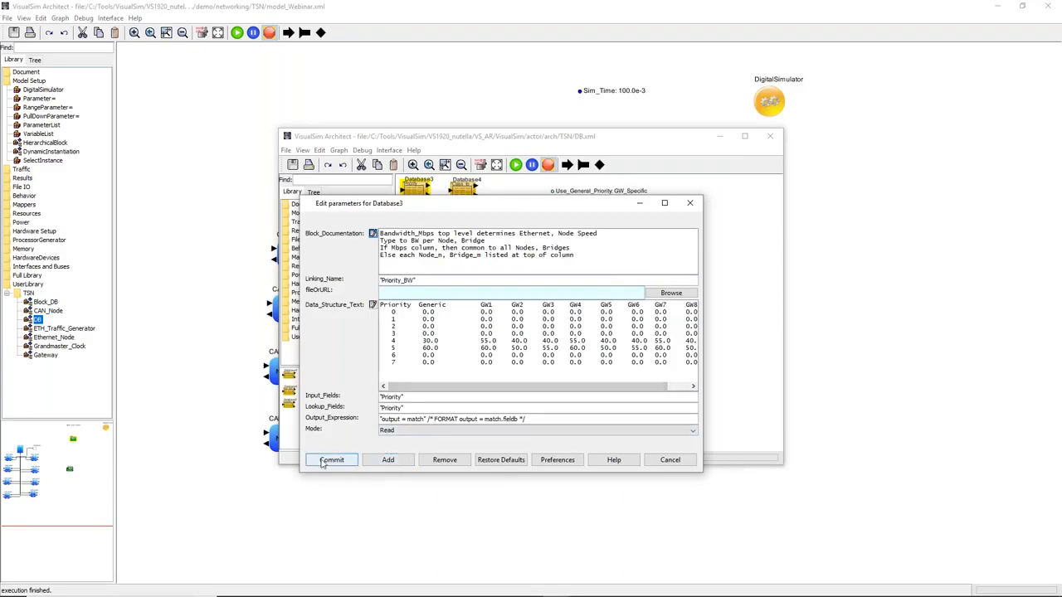
click(323, 462)
Step: Examine how message IDs map to routing entries in Database2's Classification_Table, and close the DB window
double_click(417, 259)
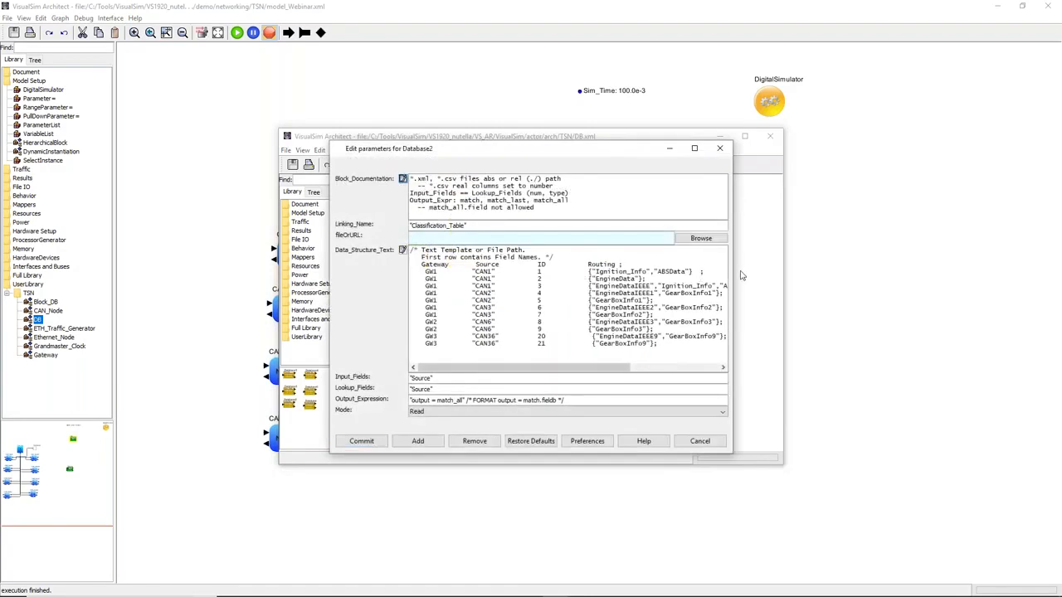
drag(730, 270, 888, 264)
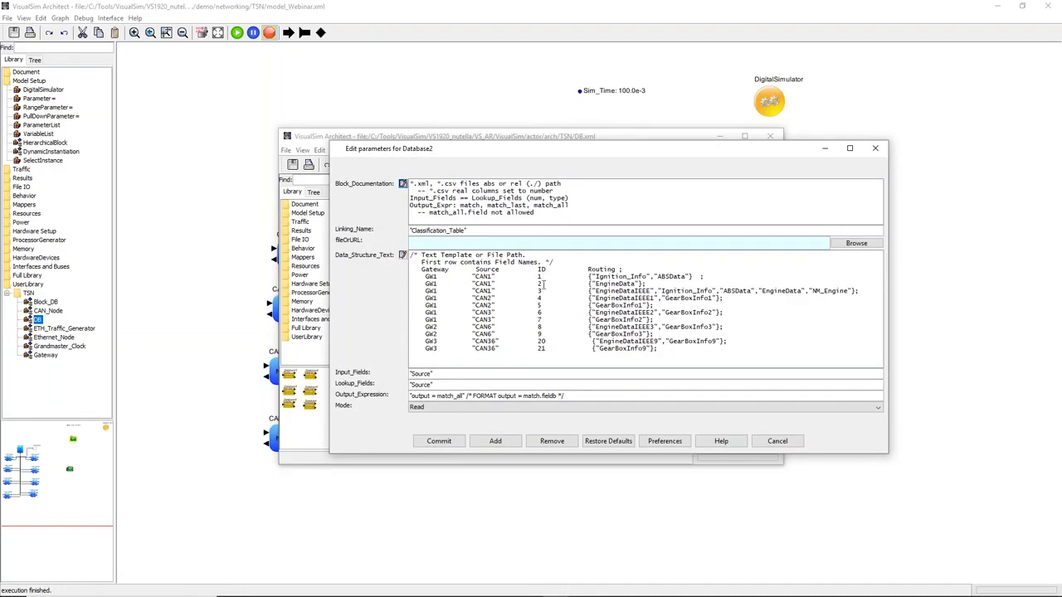
mouse_move(548, 268)
mouse_down()
mouse_move(537, 271)
mouse_move(544, 277)
mouse_up()
drag(594, 276, 688, 275)
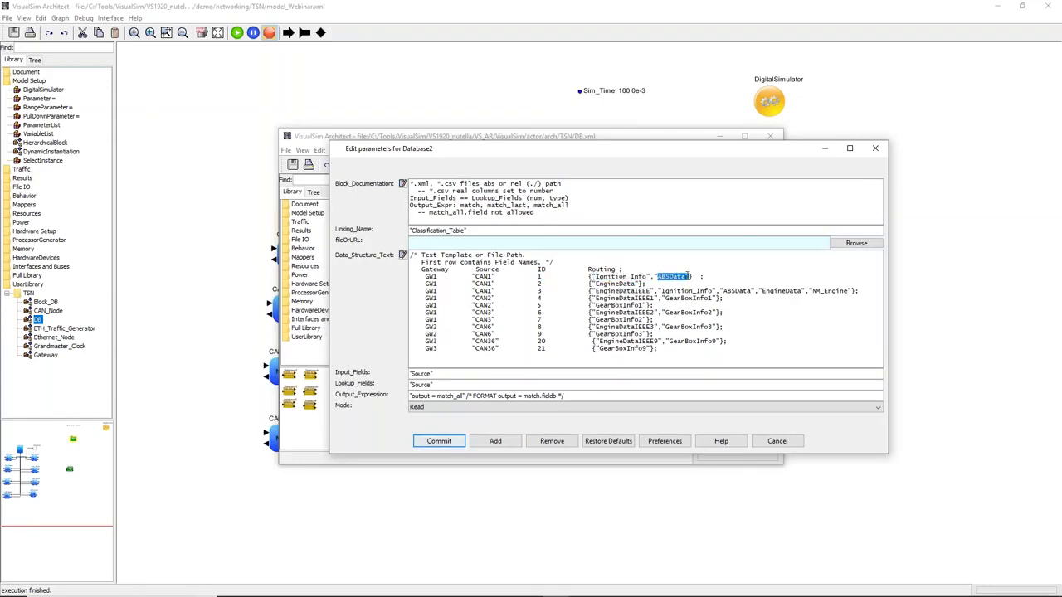
drag(706, 277, 595, 276)
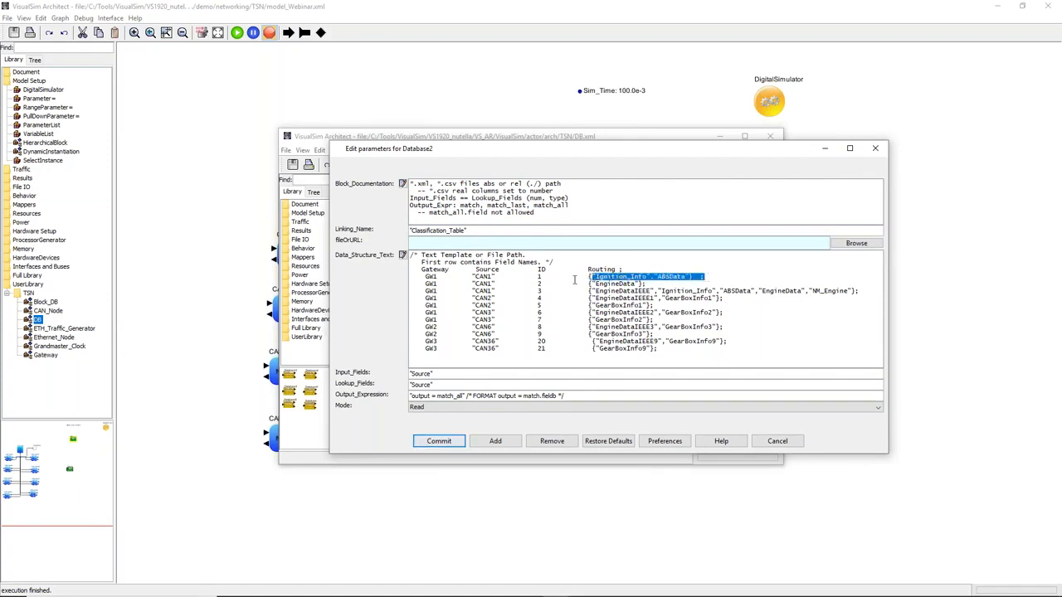
click(541, 283)
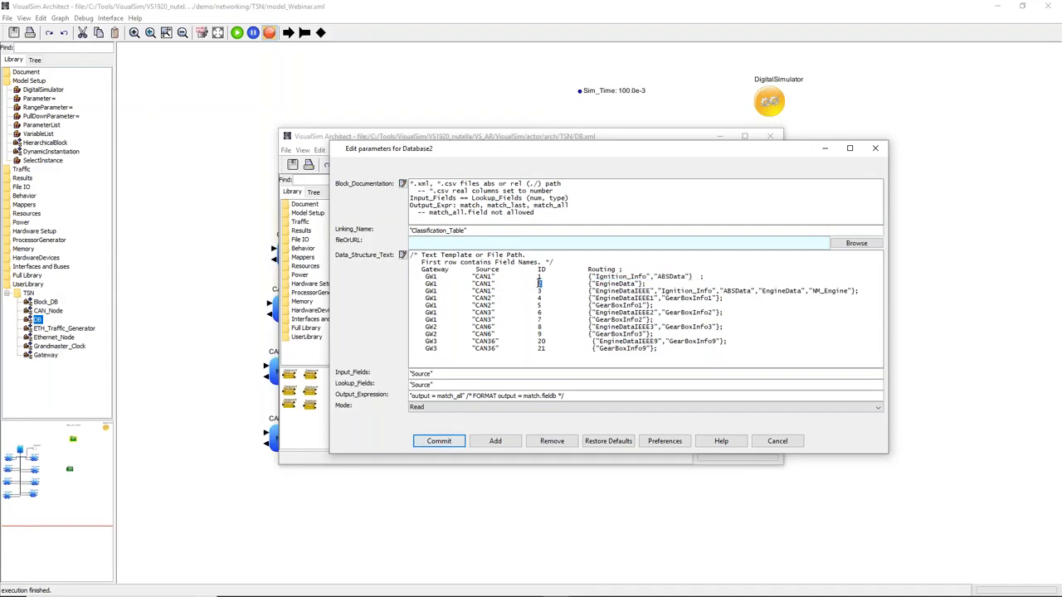
drag(645, 284, 592, 284)
drag(709, 277, 594, 276)
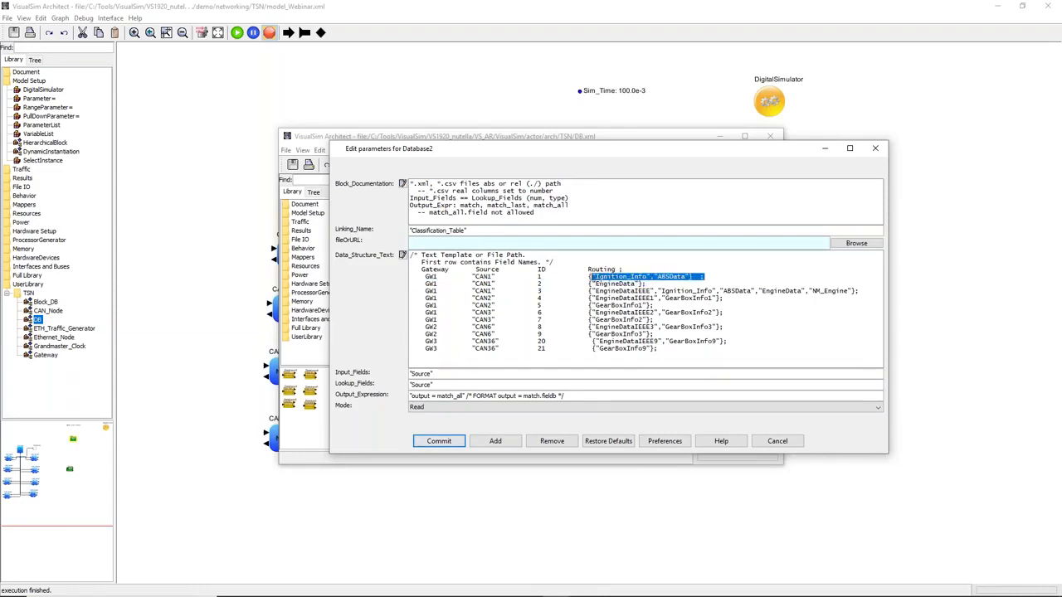
click(543, 277)
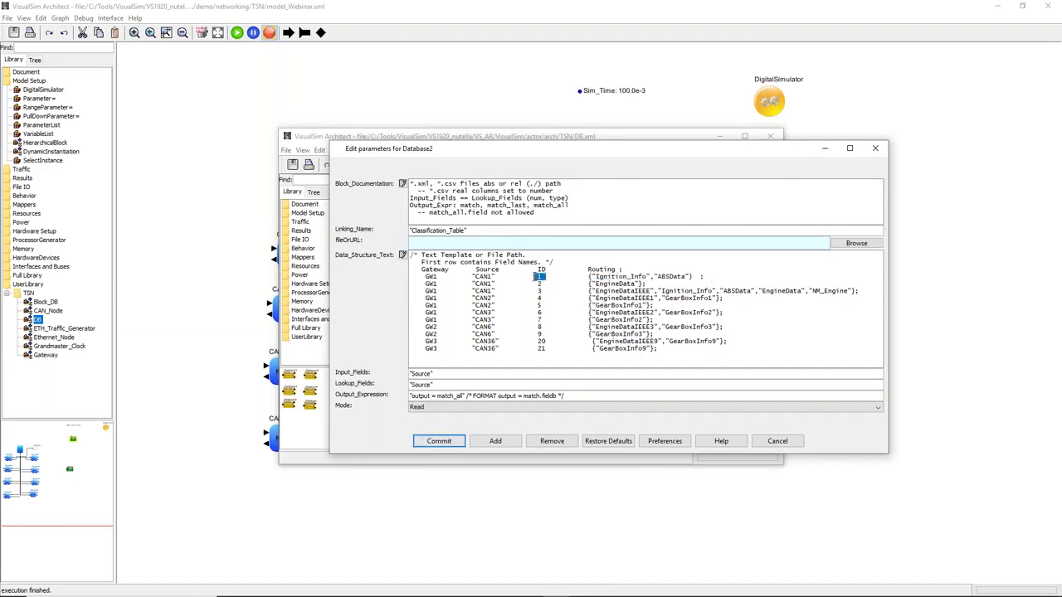
double_click(539, 298)
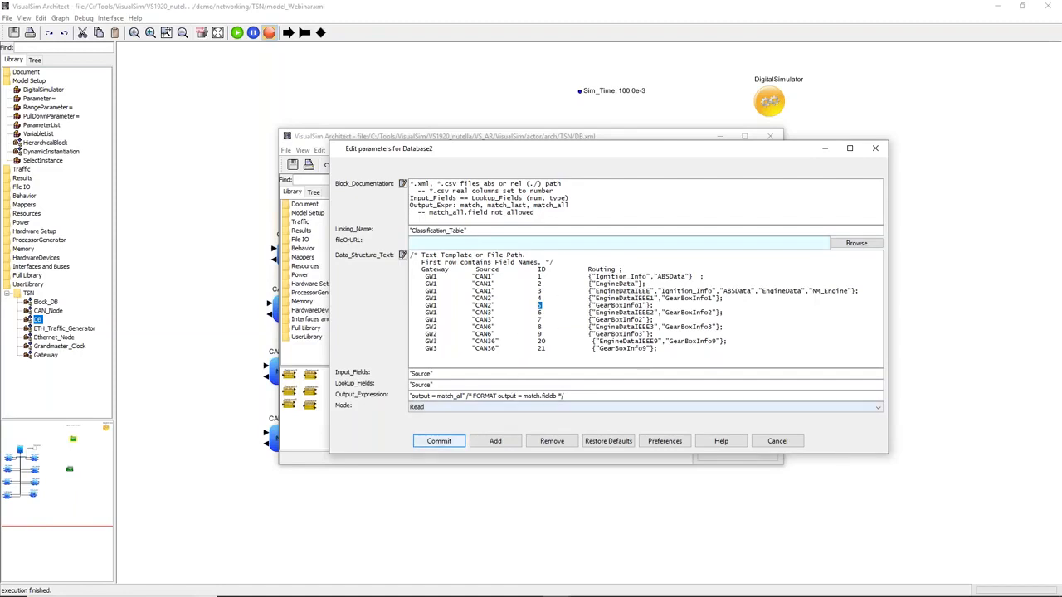
click(438, 441)
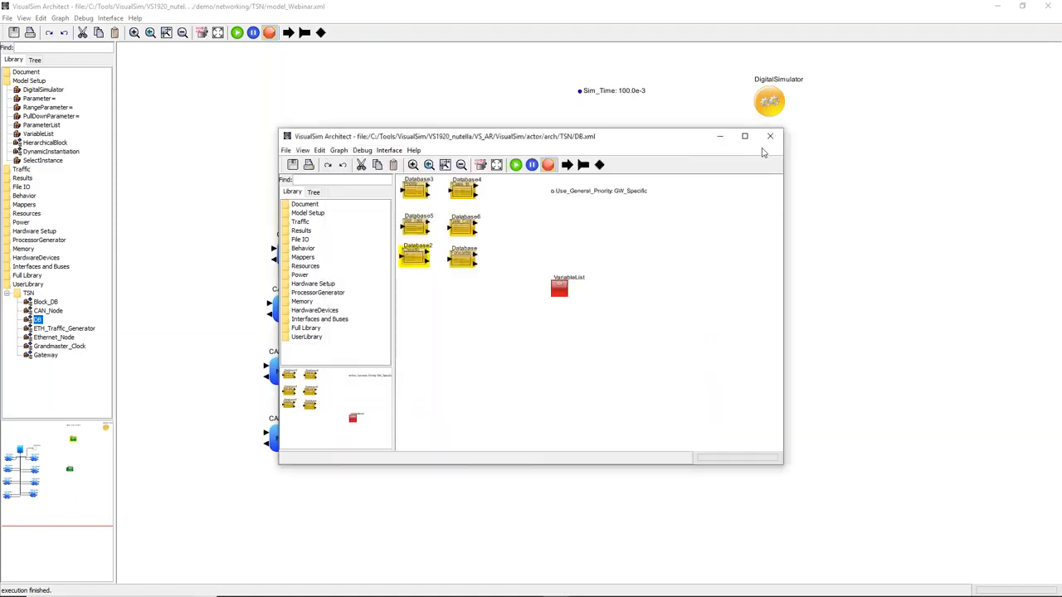
click(770, 137)
Step: Open the port configuration of the top-level Gateway block and set the direction of CAN_in and CAN_out to WEST
click(707, 243)
drag(592, 315, 585, 283)
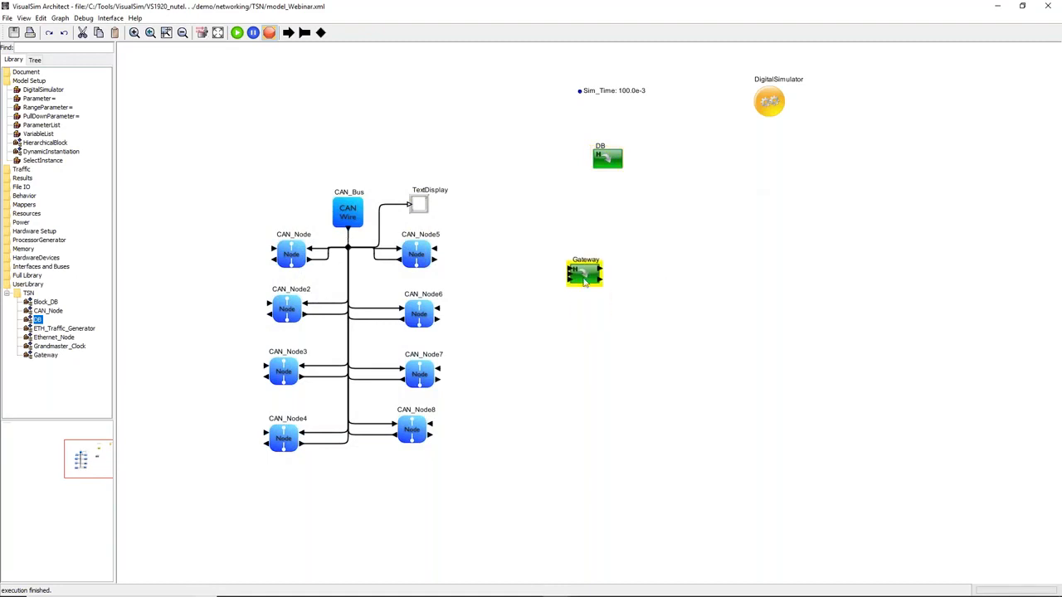
right_click(582, 278)
mouse_move(636, 284)
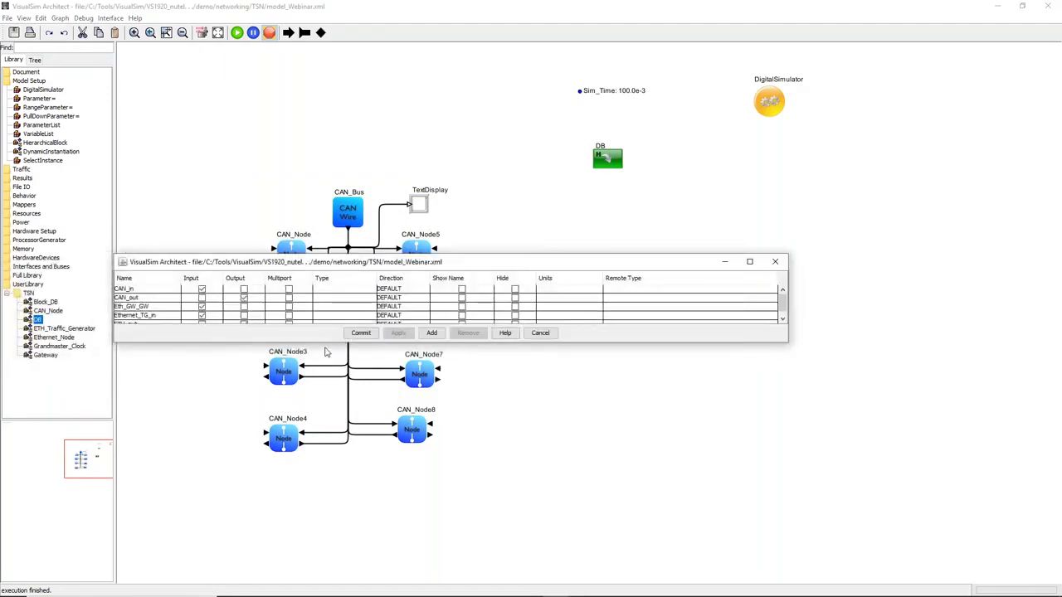
click(413, 297)
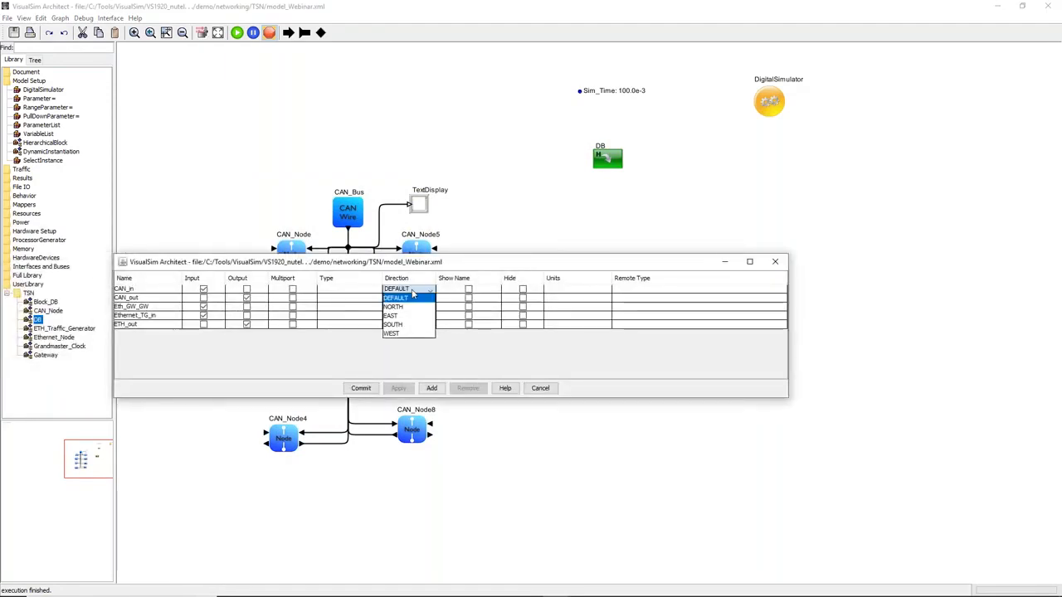
click(404, 332)
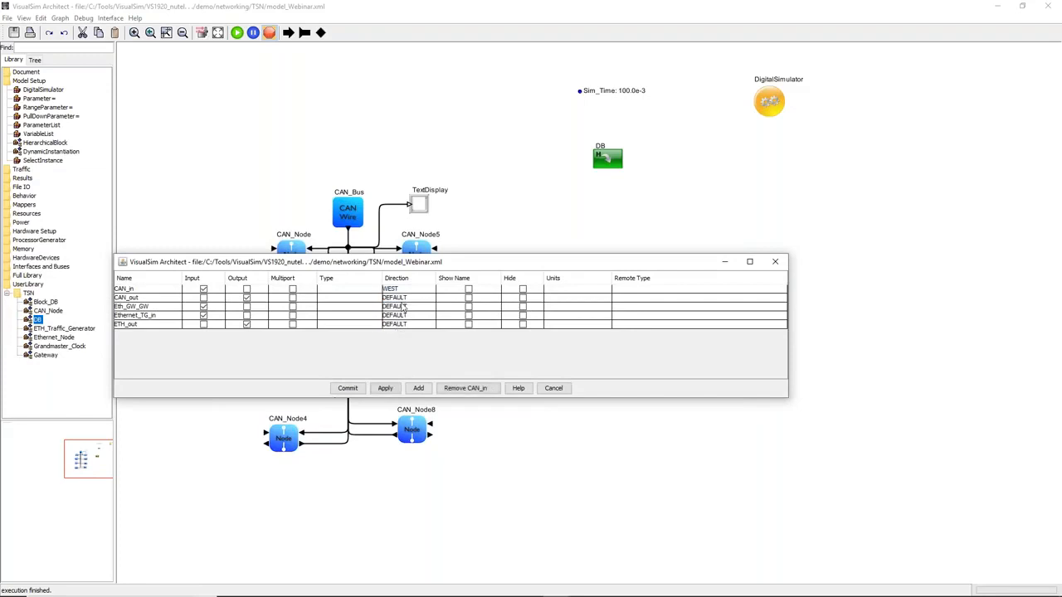
click(404, 298)
click(405, 342)
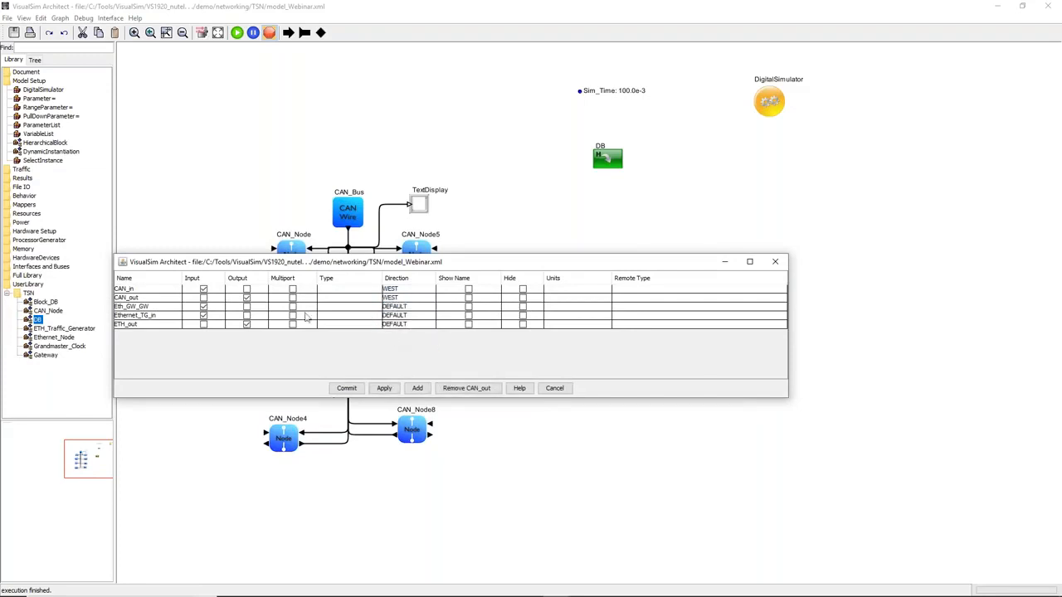
Step: Set Gateway's Eth_GW_GW and ETH_out port directions to EAST and Ethernet_TG_in to SOUTH, and commit the port settings
click(389, 307)
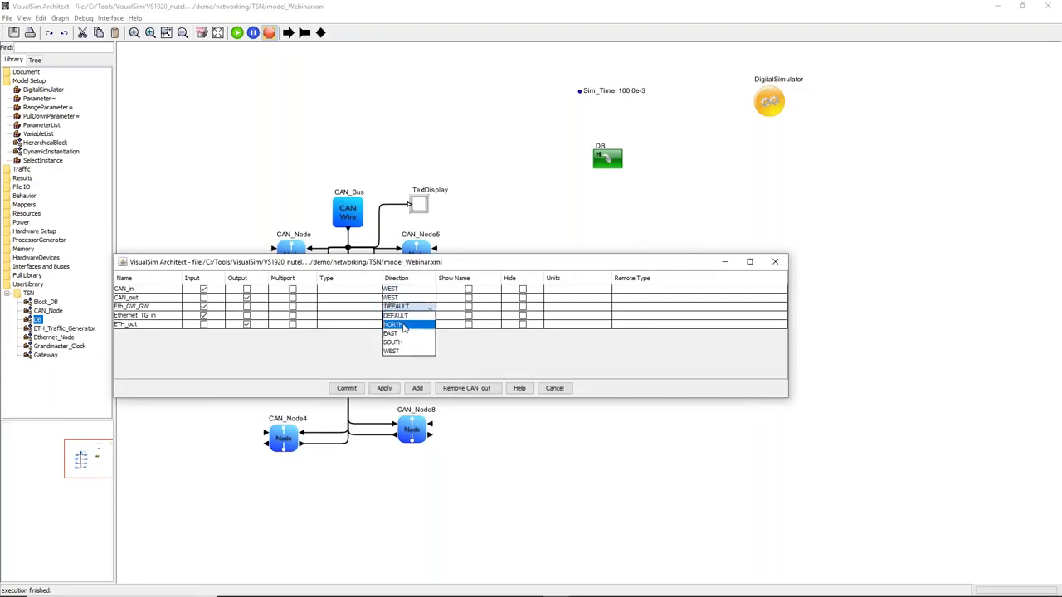
click(399, 331)
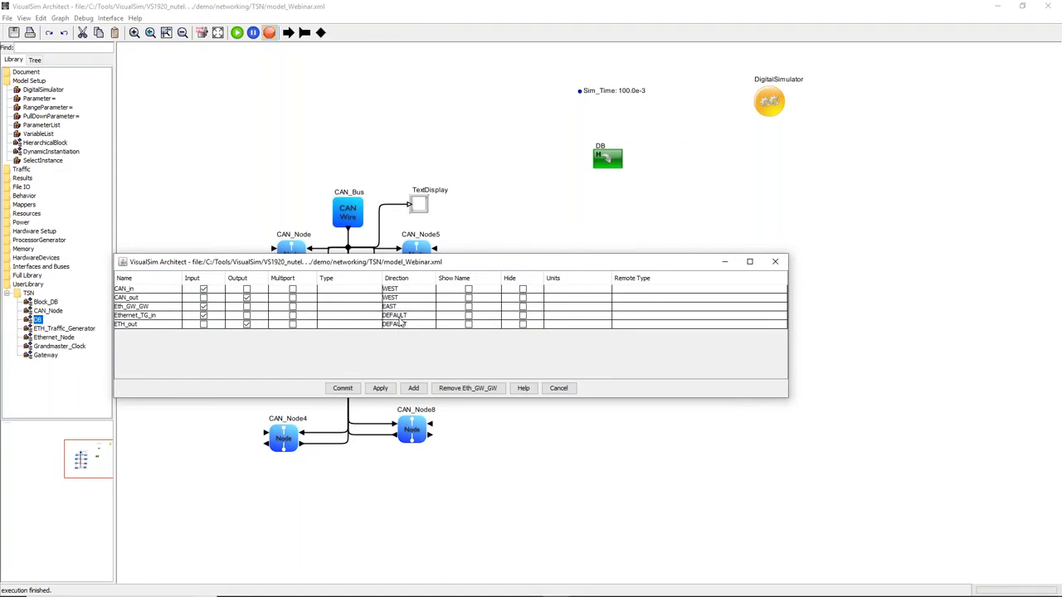
click(395, 316)
click(396, 351)
click(401, 324)
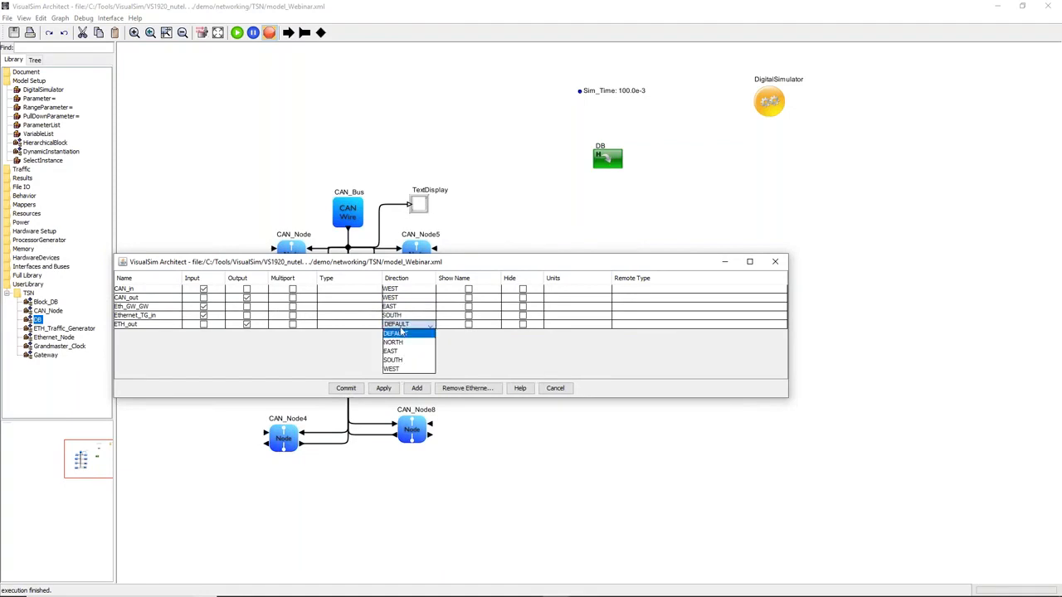
click(402, 352)
click(347, 390)
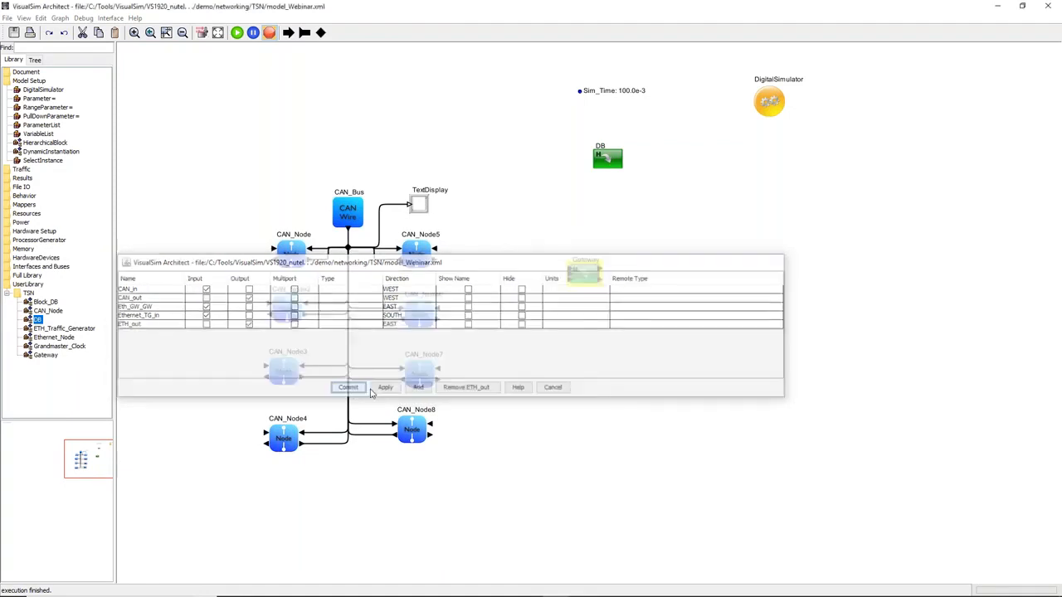
Step: Place Gateway beside CAN_Node5 and connect its CAN_in and CAN_out ports to the node's free output and input
drag(584, 277, 510, 255)
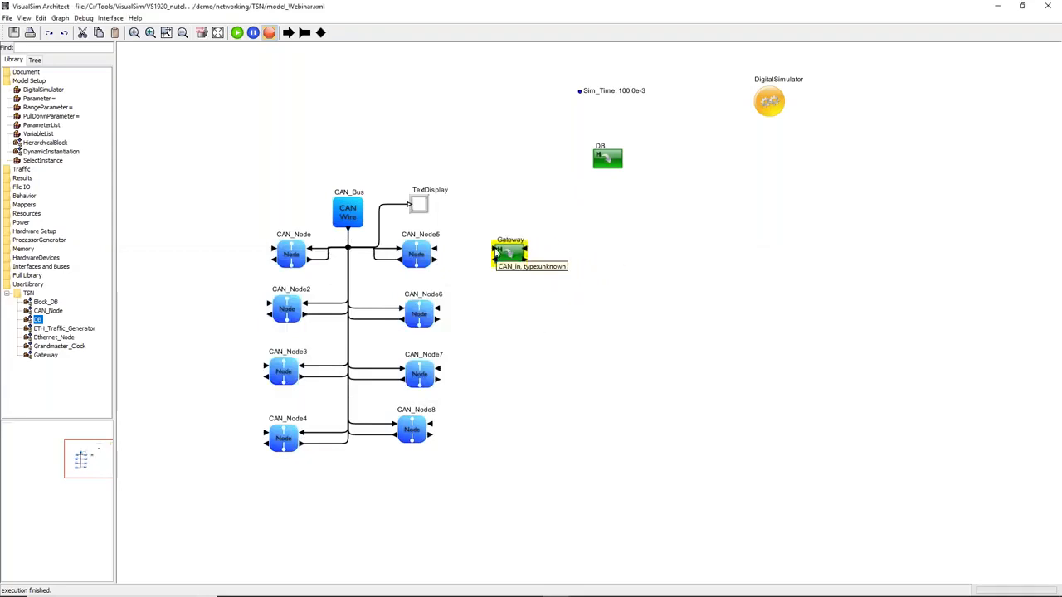
drag(508, 256, 486, 262)
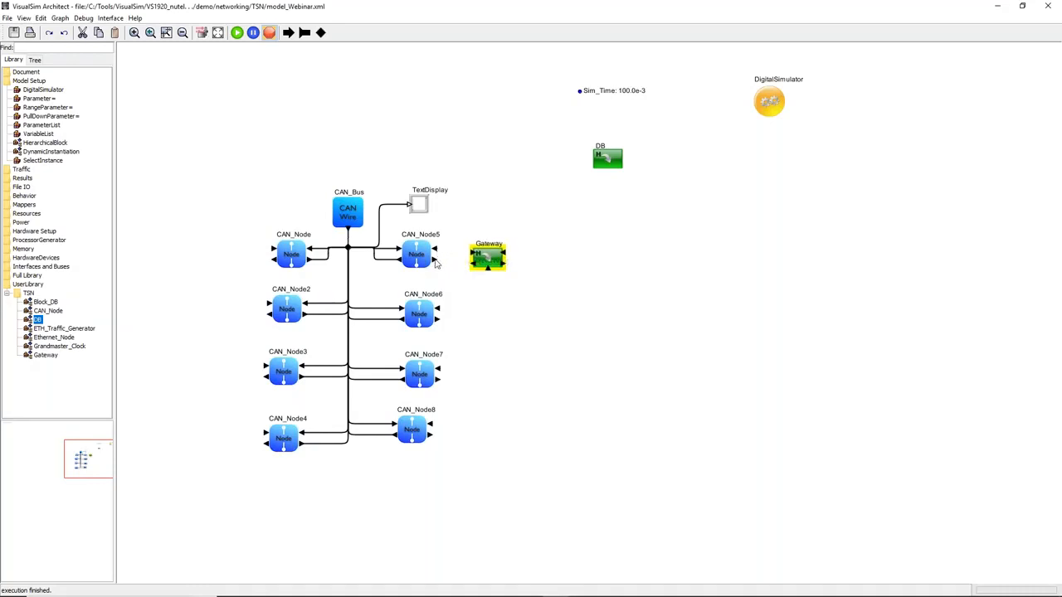
drag(438, 262, 470, 257)
mouse_move(487, 257)
mouse_down()
mouse_move(460, 253)
mouse_move(502, 262)
mouse_up()
click(491, 224)
click(496, 257)
Step: Disconnect TextDisplay from the CAN bus, place it beside Gateway and connect it to Gateway's ETH_out port
click(384, 222)
drag(418, 208, 554, 264)
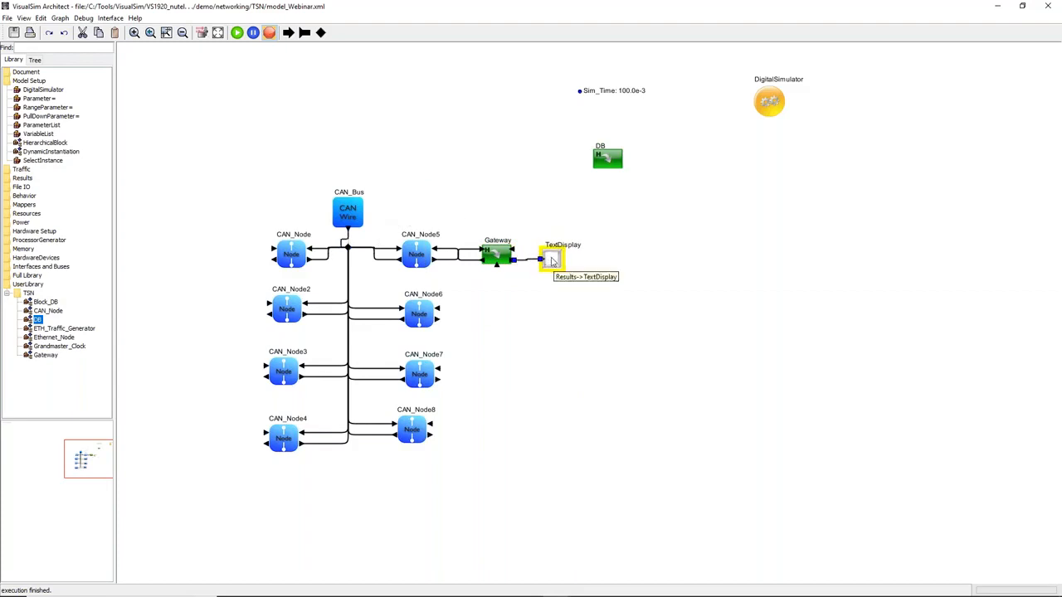
click(527, 296)
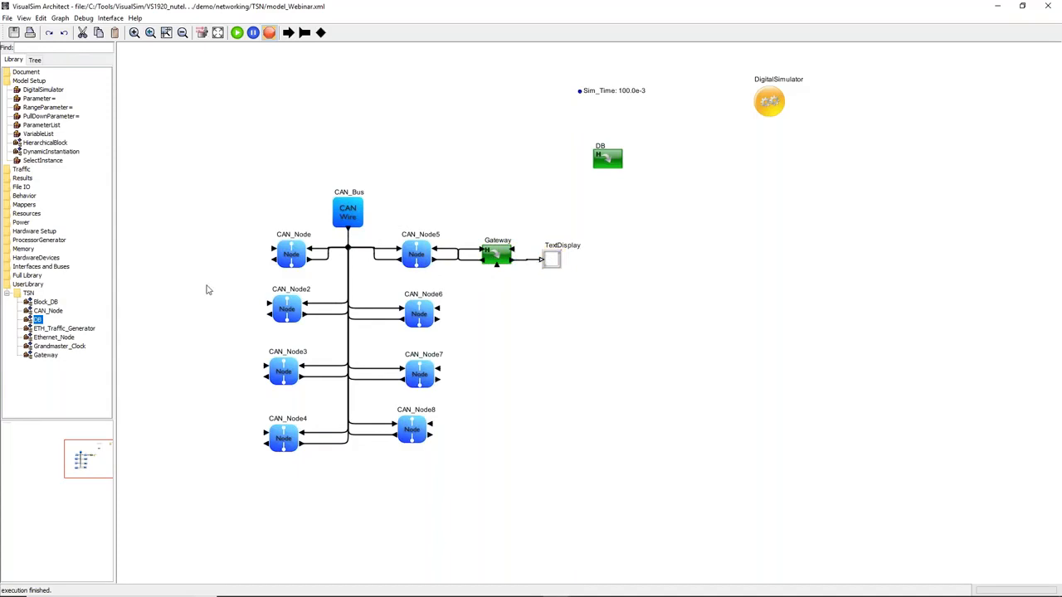
Step: Add an ETH_Traffic_Generator below Gateway, connect it to Gateway's Ethernet_TG_in port, and review its GW_Name and ETH_Node parameters
drag(60, 331, 496, 264)
drag(486, 317, 465, 305)
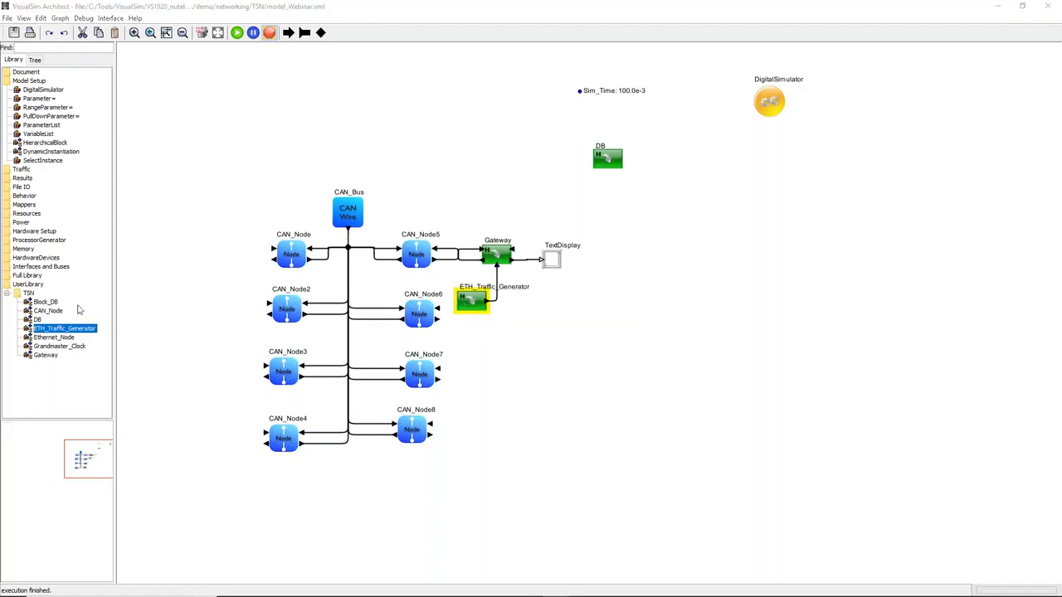
drag(697, 246, 821, 239)
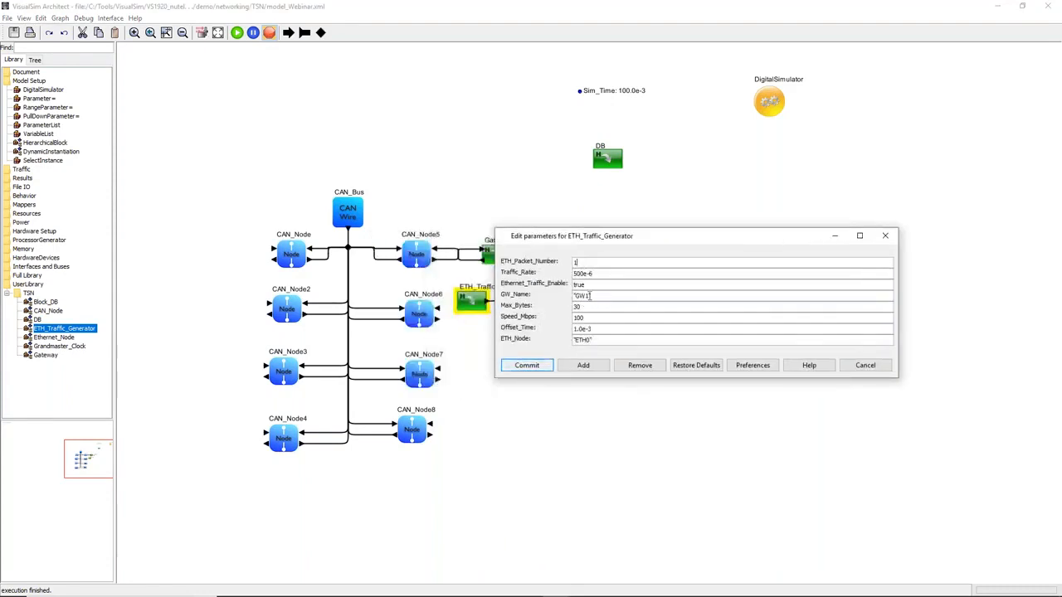
double_click(585, 296)
double_click(596, 340)
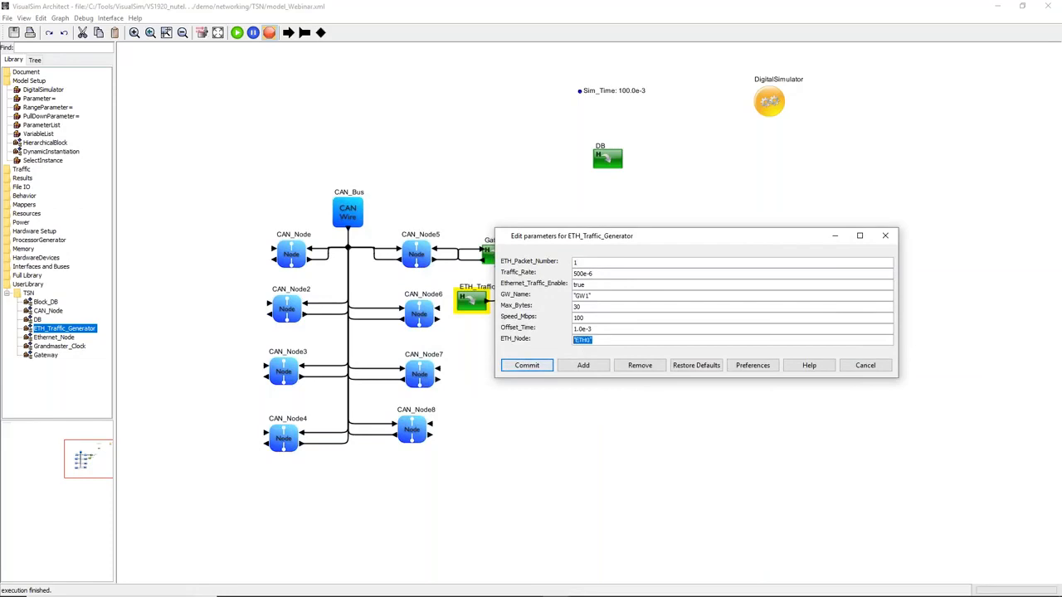
click(527, 365)
Step: Open the Gateway block and add a Grandmaster_Clock from the TSN user library below its CAN_Node
right_click(497, 253)
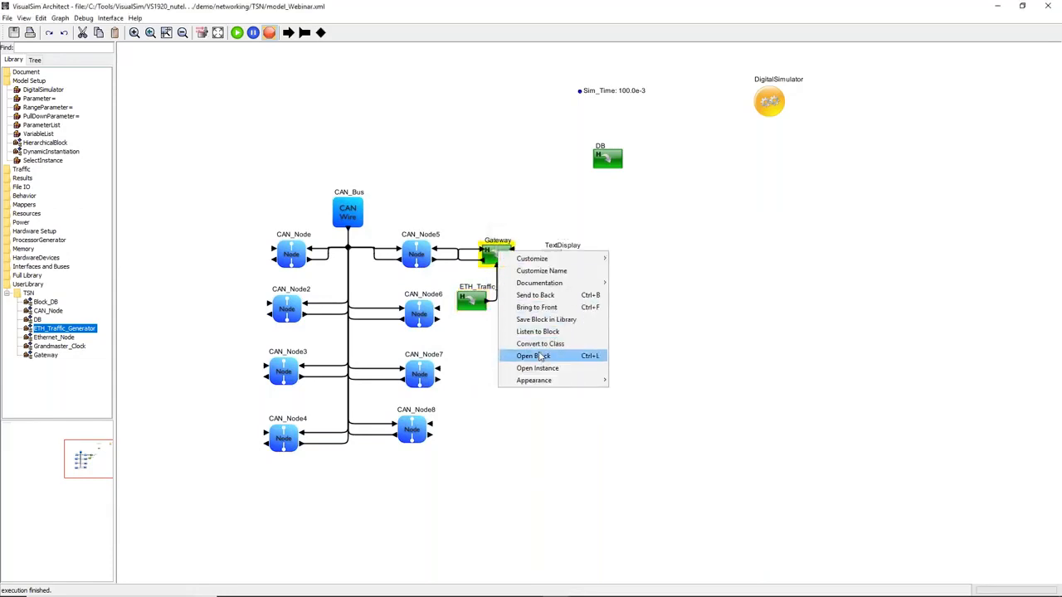
click(598, 356)
double_click(544, 369)
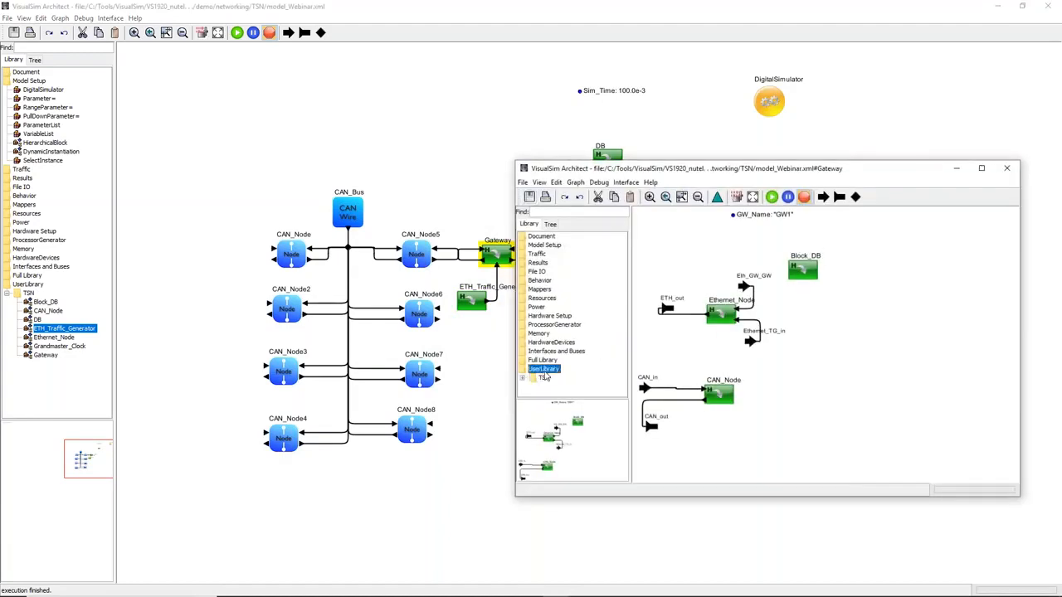
double_click(543, 378)
drag(573, 383, 729, 436)
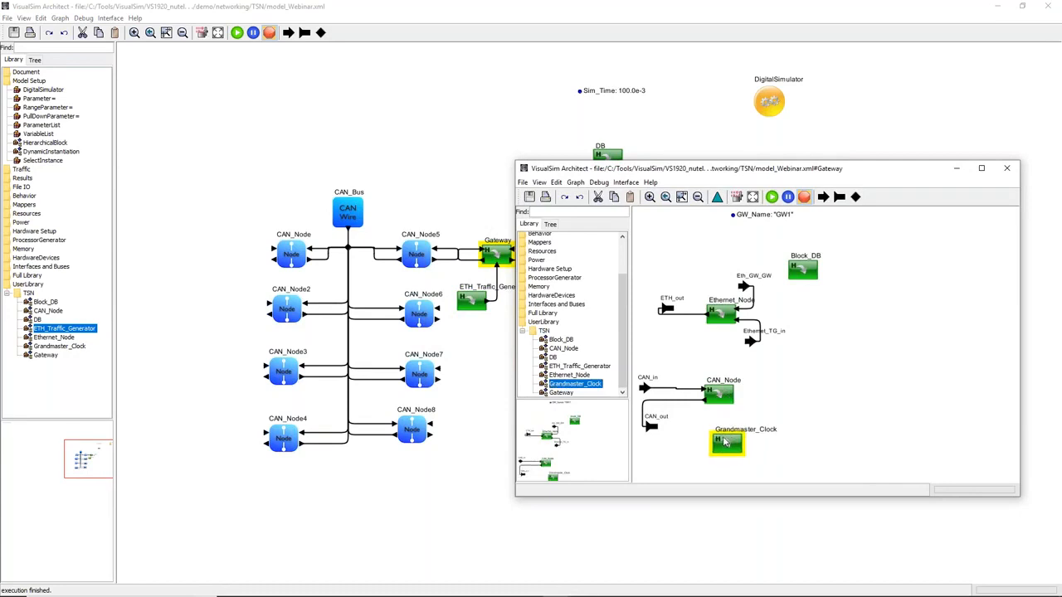
right_click(744, 217)
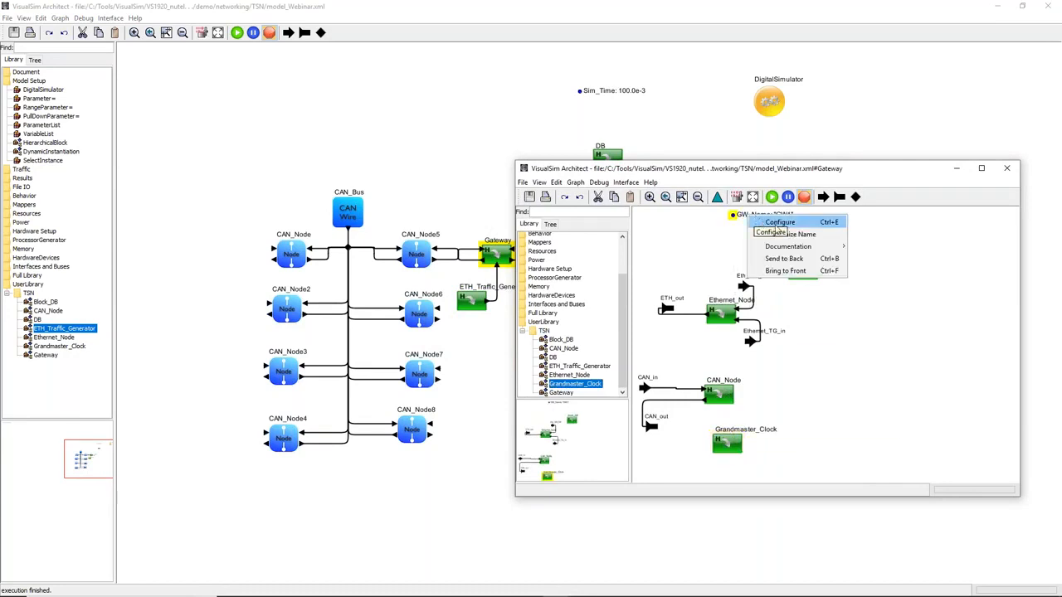
click(780, 236)
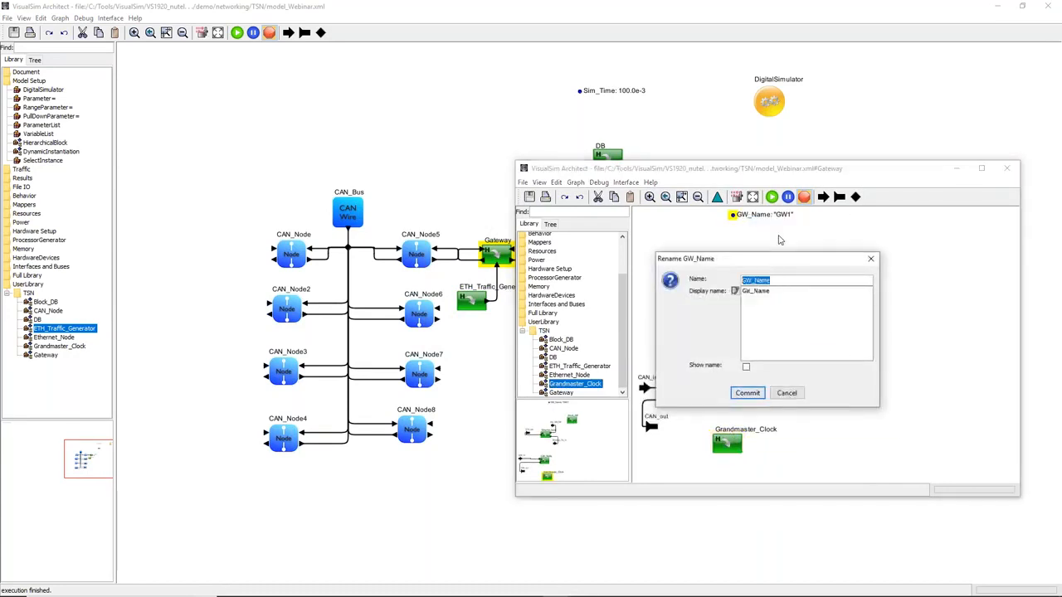
click(871, 259)
Step: Set the Grandmaster_Clock's GW_Name to the parameter reference GW_Name, and close the Gateway window
click(741, 446)
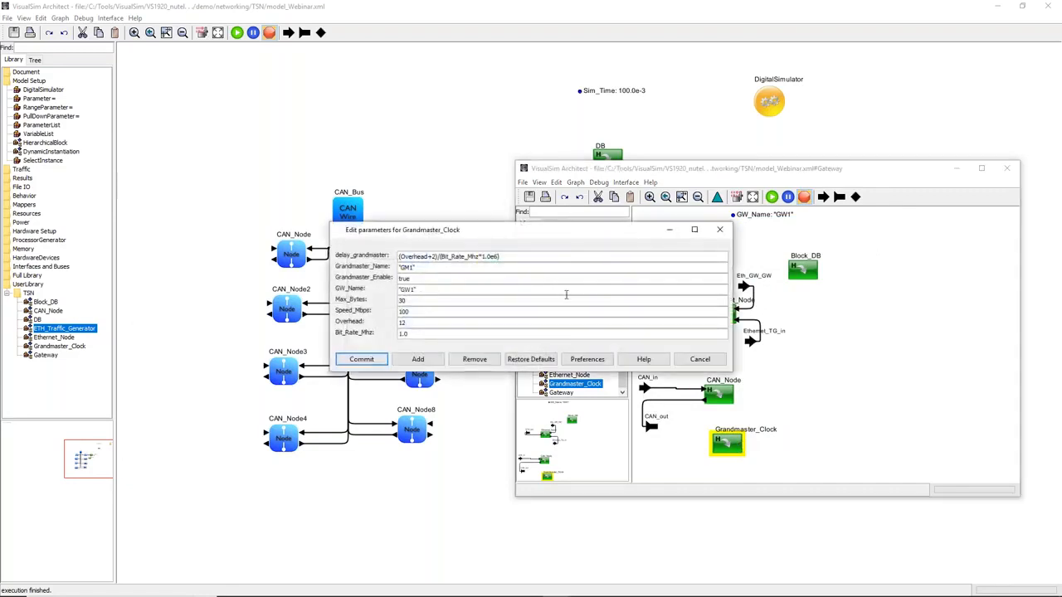
drag(428, 290, 380, 287)
text(GW_Name)
click(361, 359)
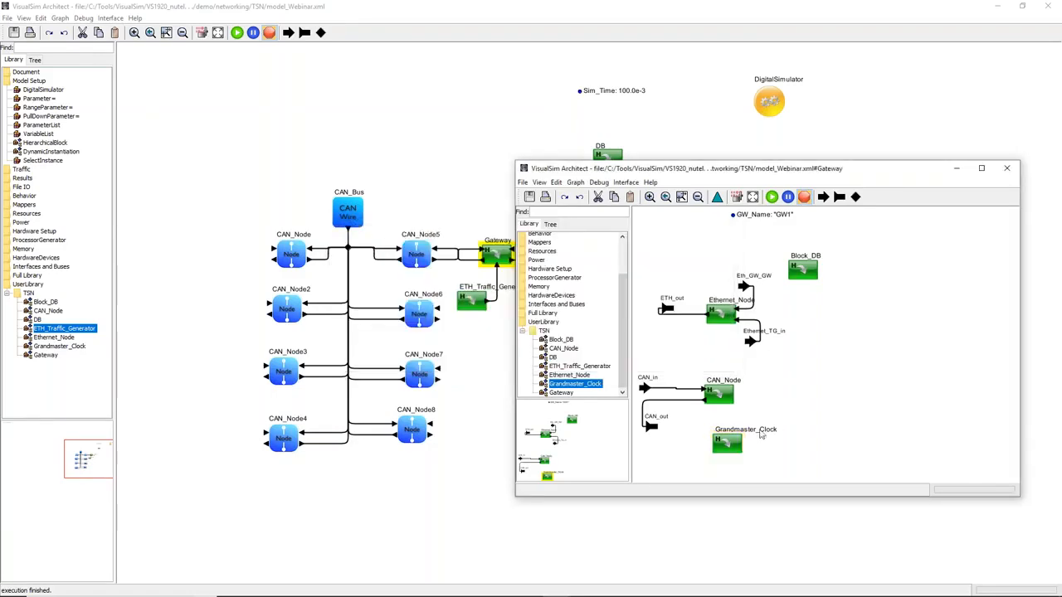
click(1006, 168)
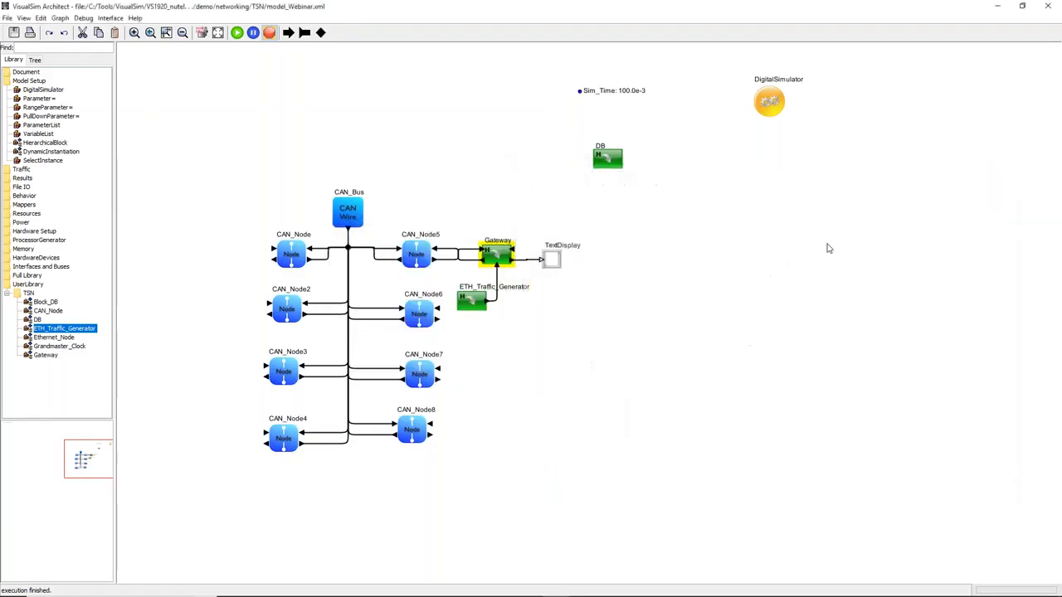
Step: Run the simulation, examine the message fields reported by TextDisplay, and stop the run
click(237, 33)
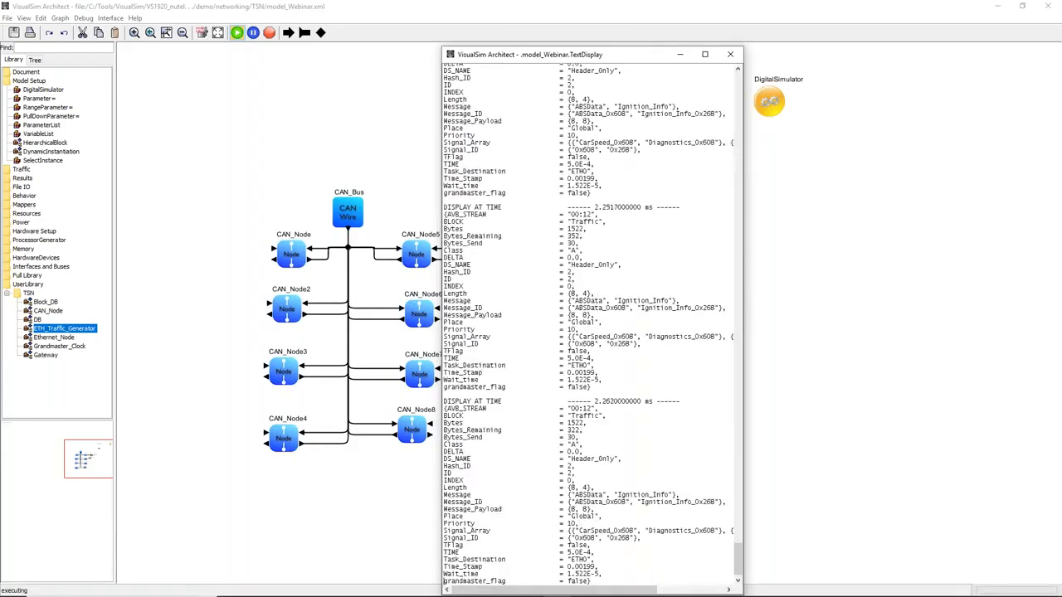
drag(635, 58, 803, 41)
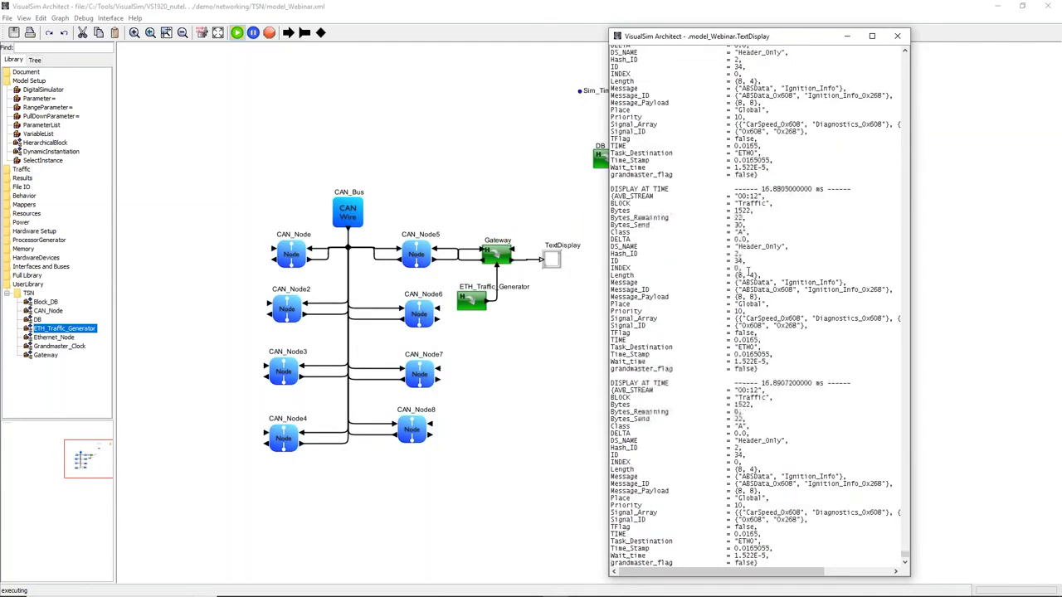
click(269, 34)
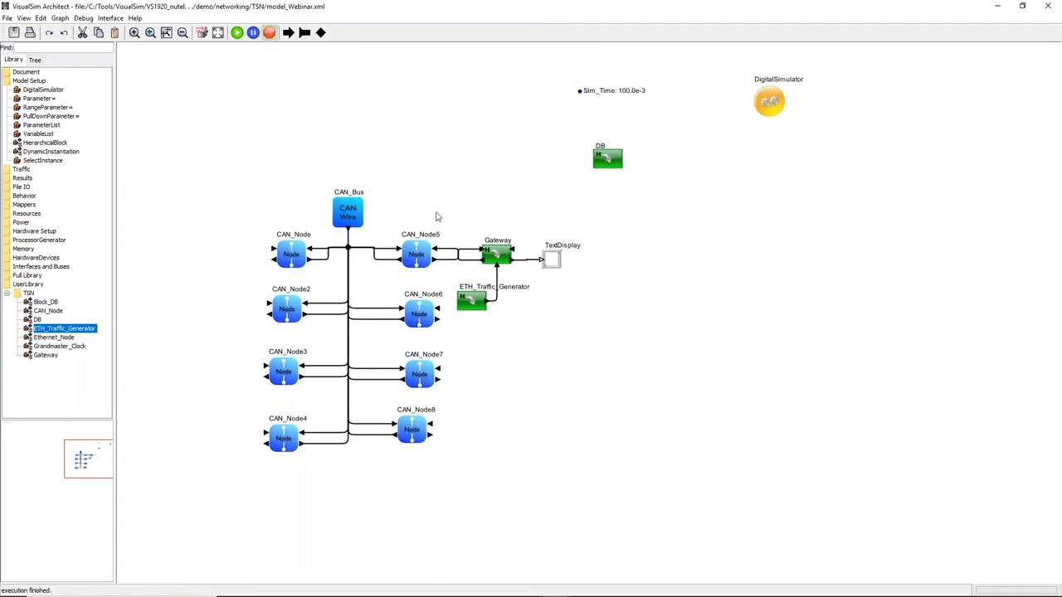
Step: Enable Plot_Enable in the CAN_Bus block's parameters
double_click(350, 212)
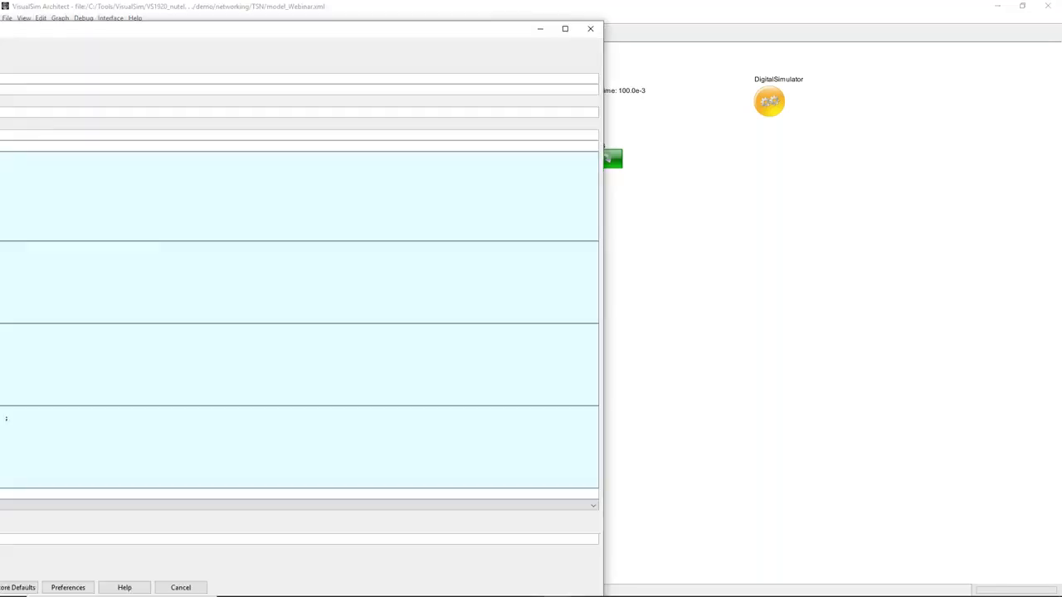
click(565, 28)
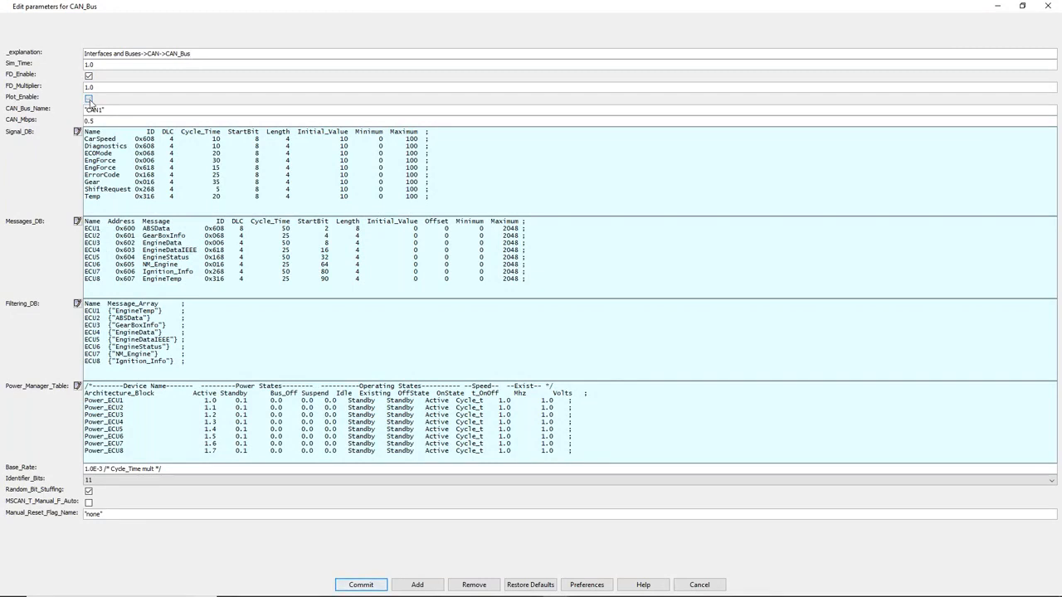
click(89, 99)
click(366, 588)
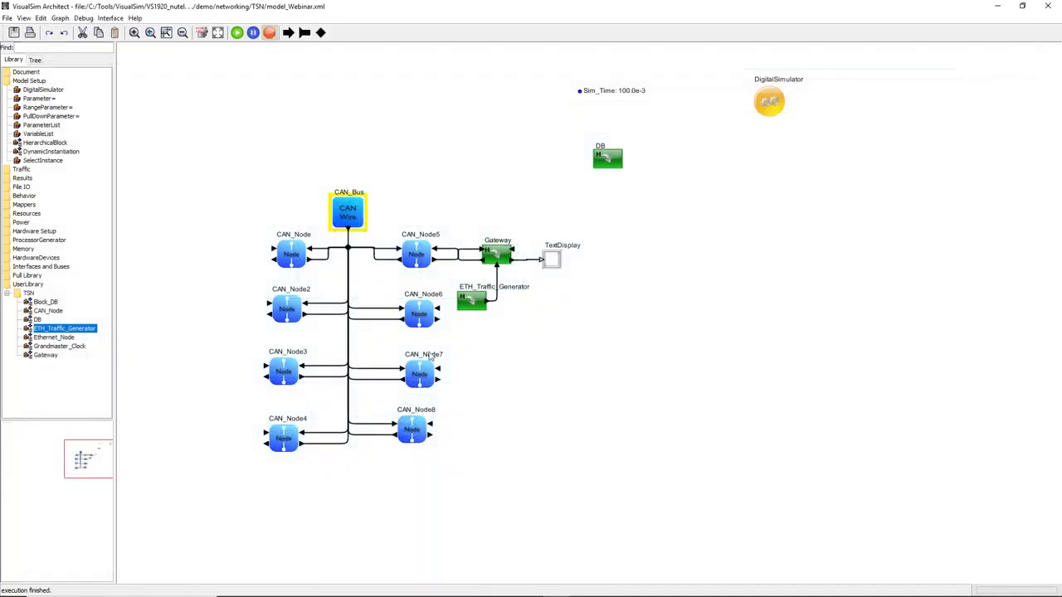
Step: Set Plot_Enable to true on the Ethernet_Node inside Gateway, and run the simulation again
right_click(499, 255)
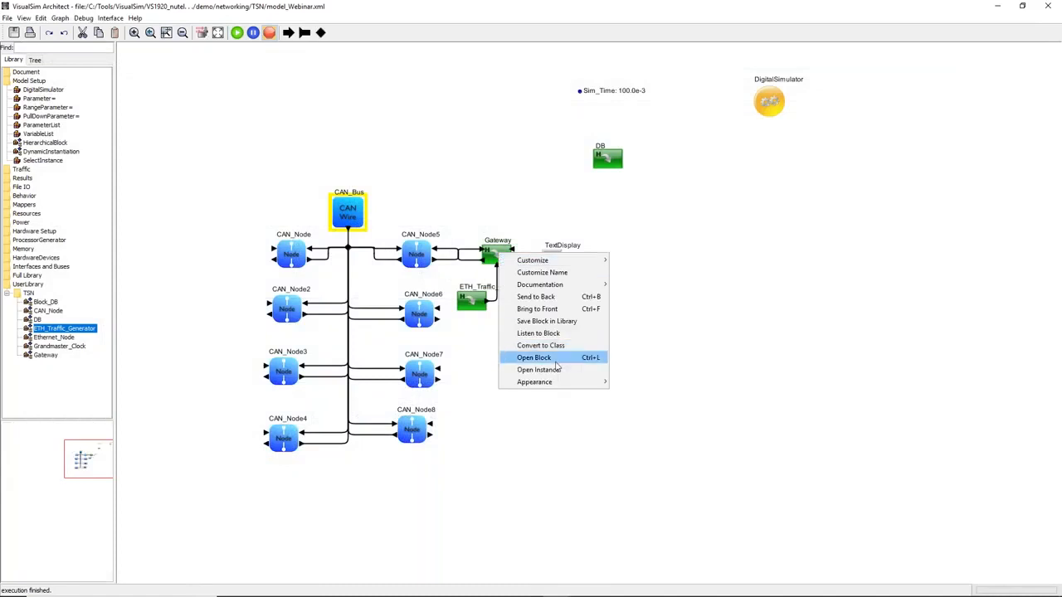
click(556, 357)
double_click(721, 319)
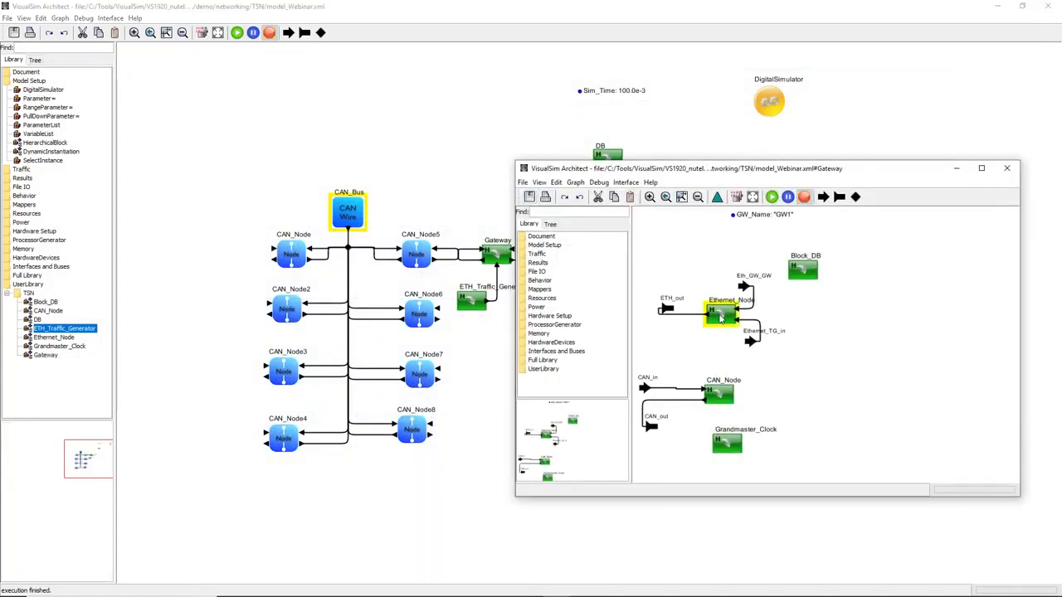
double_click(429, 375)
text(true)
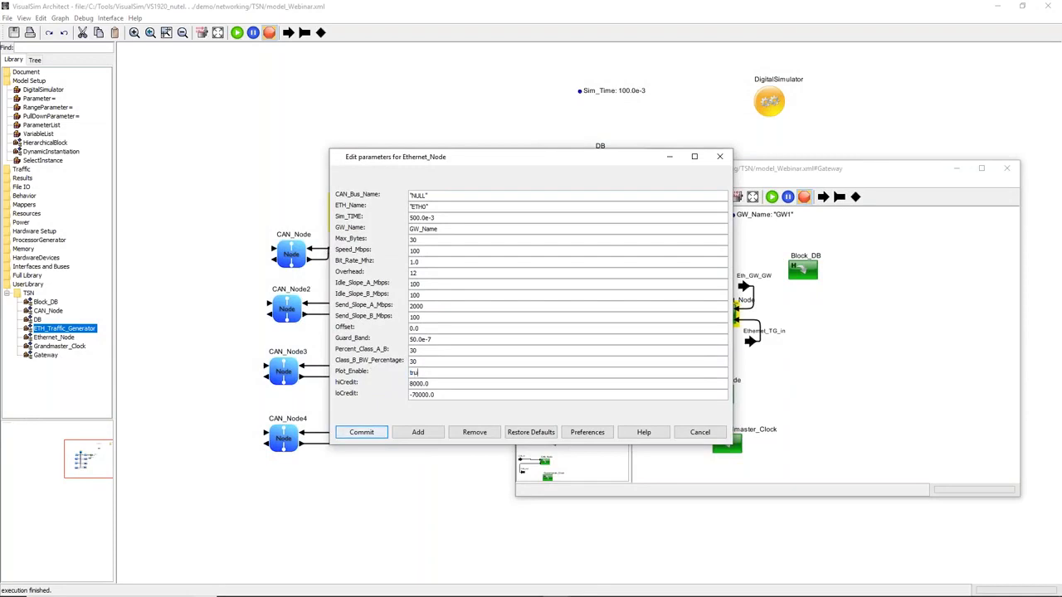
click(362, 432)
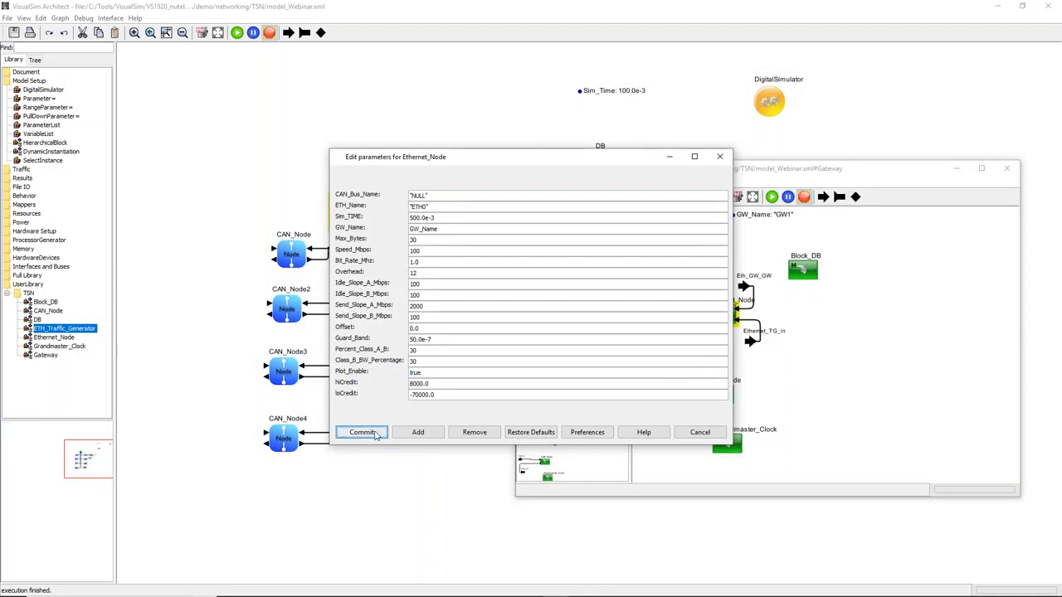
click(773, 197)
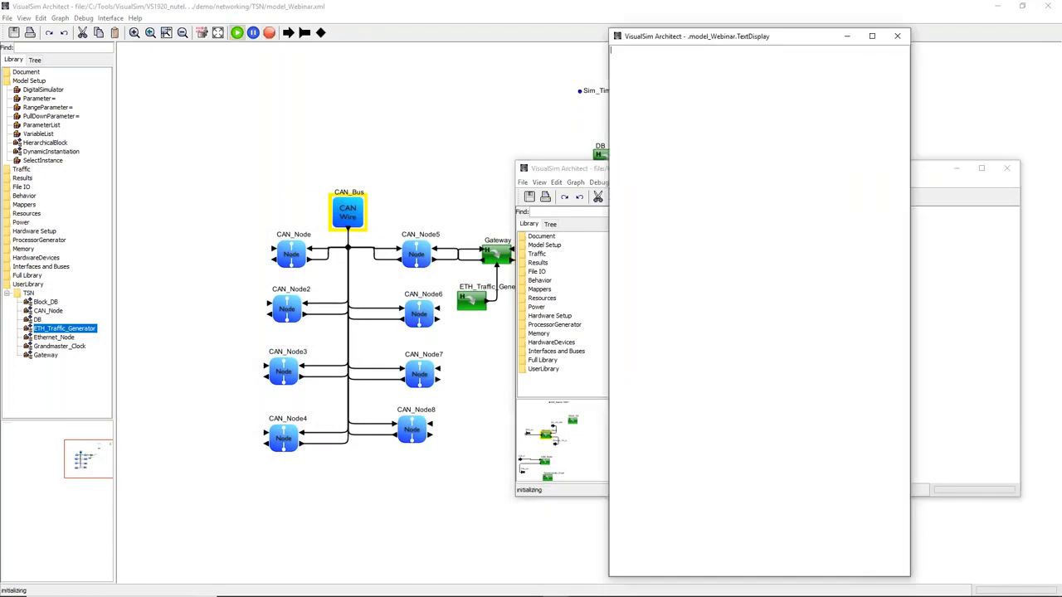
Step: Move the CAN_Node_Messages window clear of the other result windows and bring the CAN_Bus ECUs plot to the front
drag(560, 44, 251, 43)
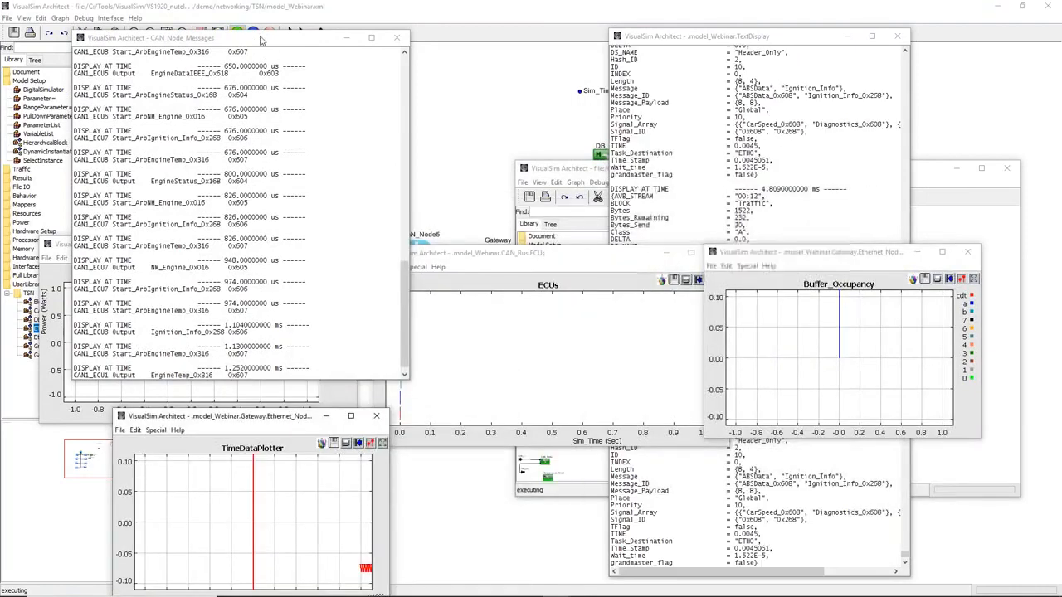
drag(260, 39, 288, 34)
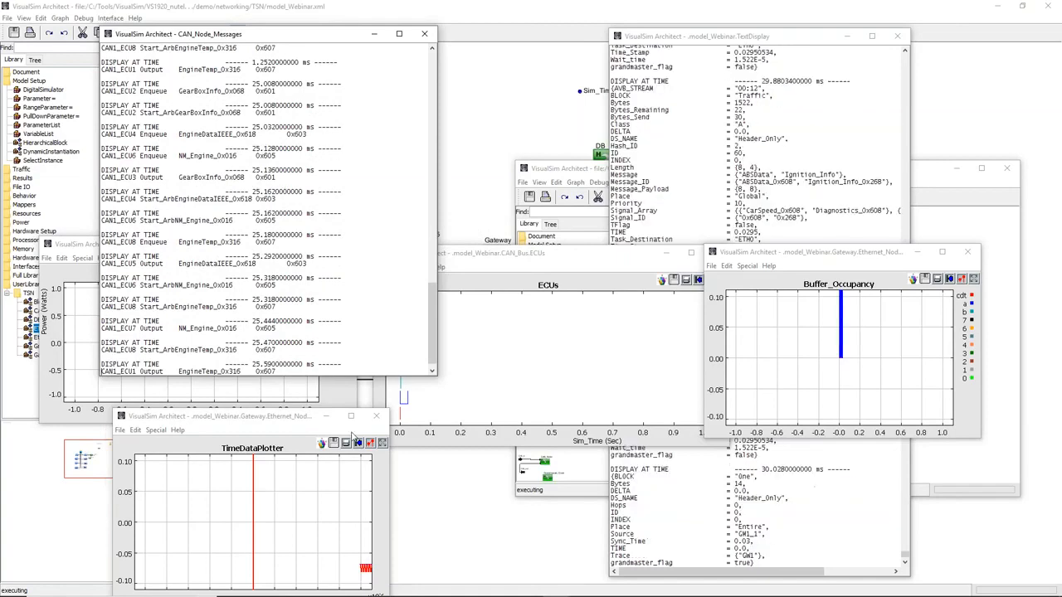
click(639, 434)
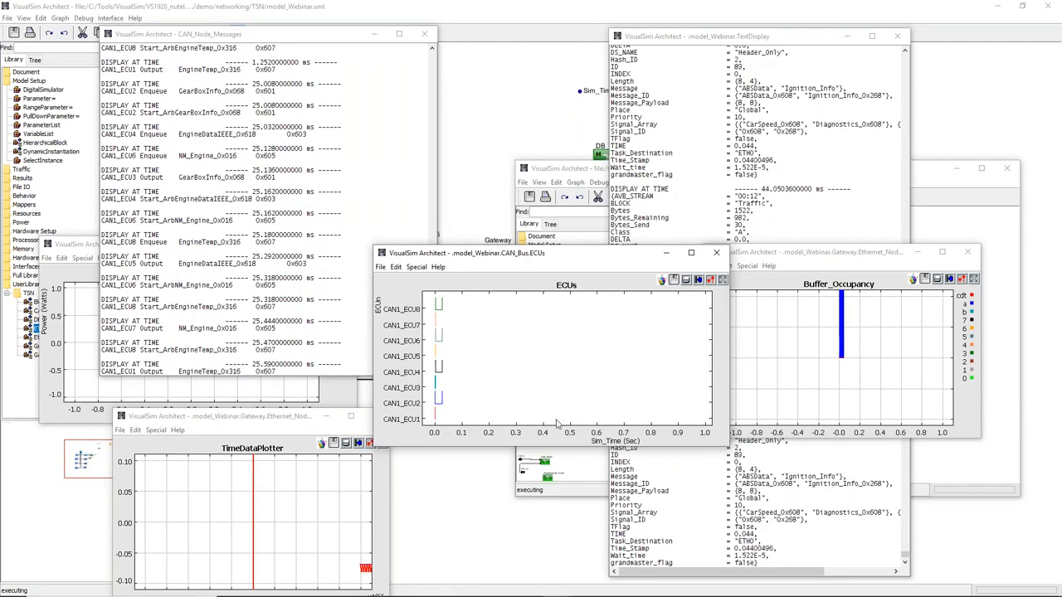
Step: Fit the Buffer_Occupancy plot to its data, set its marks to dots, and move the plot window clear of the ECUs plot
click(788, 258)
click(973, 280)
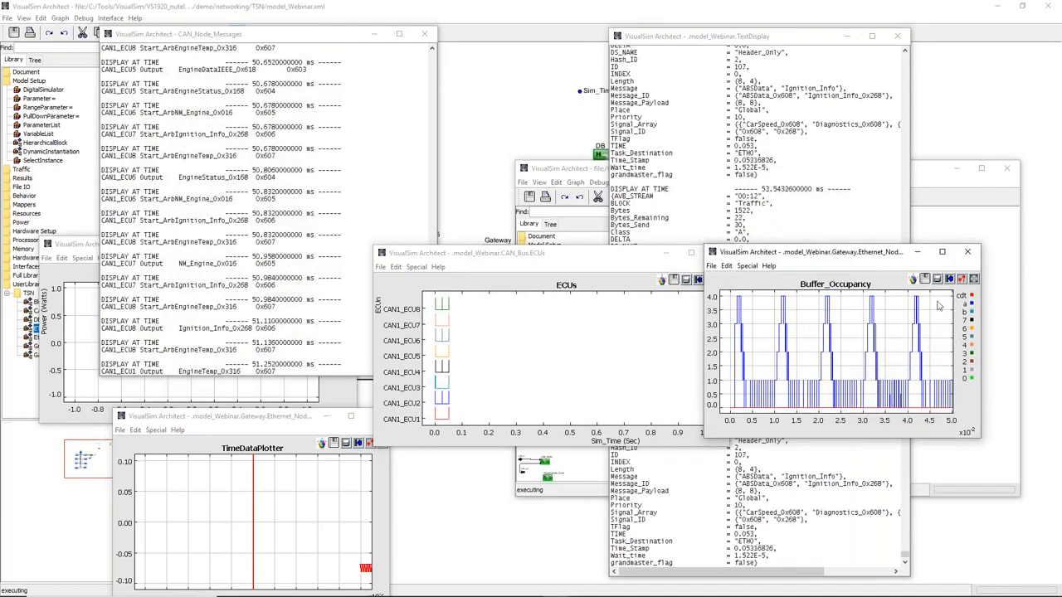
click(962, 280)
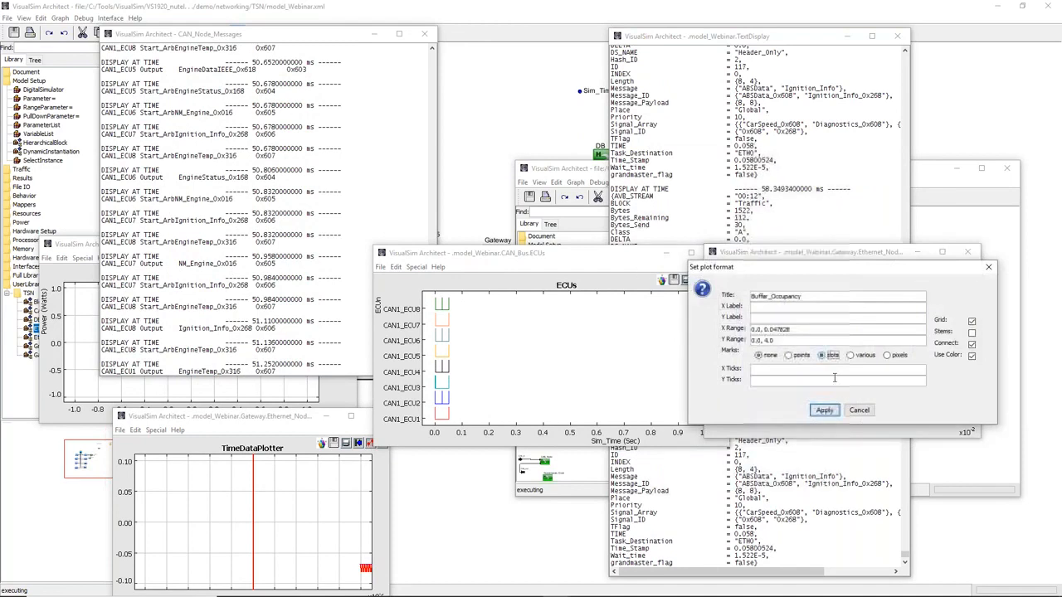
click(824, 410)
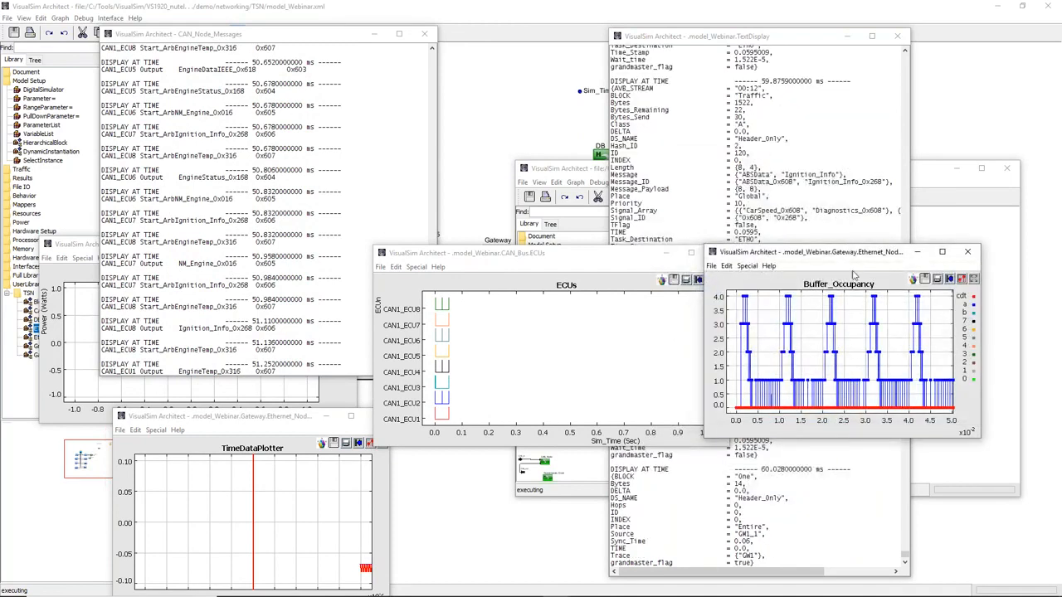
drag(860, 261, 921, 209)
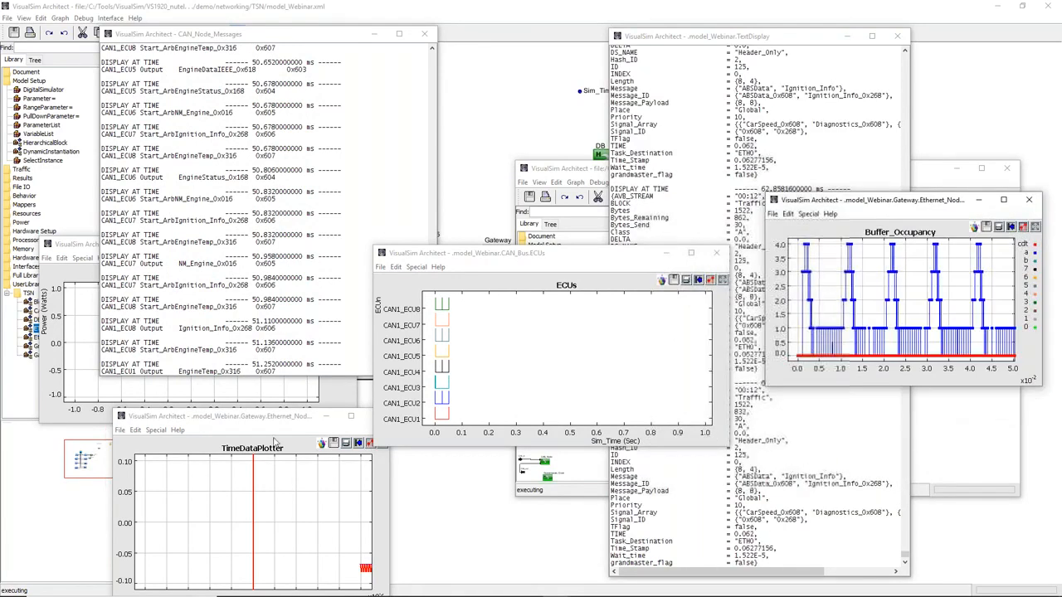
Step: Bring the Ethernet_Node TimeDataPlotter fully into view, fit it to its data, and move it below the power plot
drag(257, 422, 289, 335)
click(354, 356)
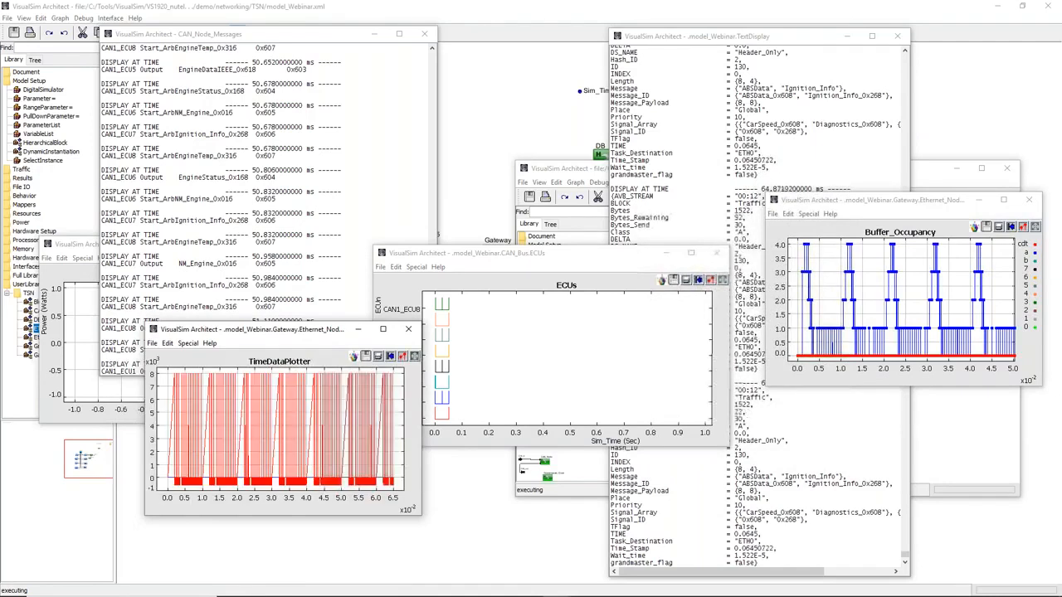
drag(270, 338, 250, 437)
Step: Fit the CAN_Bus Instant_Average power plot to its data and move the ECUs plot away from the other plots
click(274, 400)
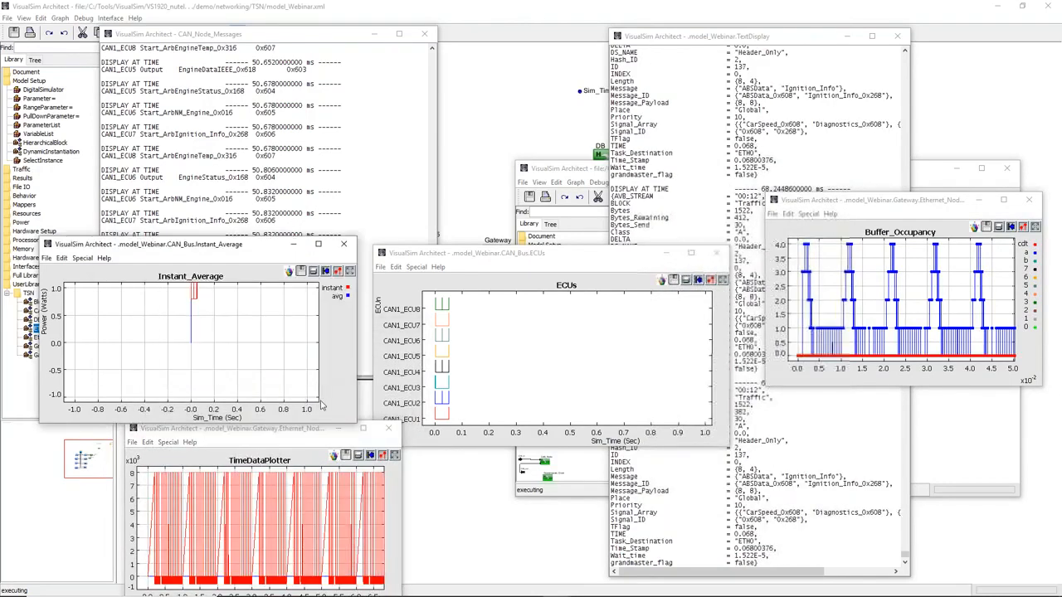
click(351, 273)
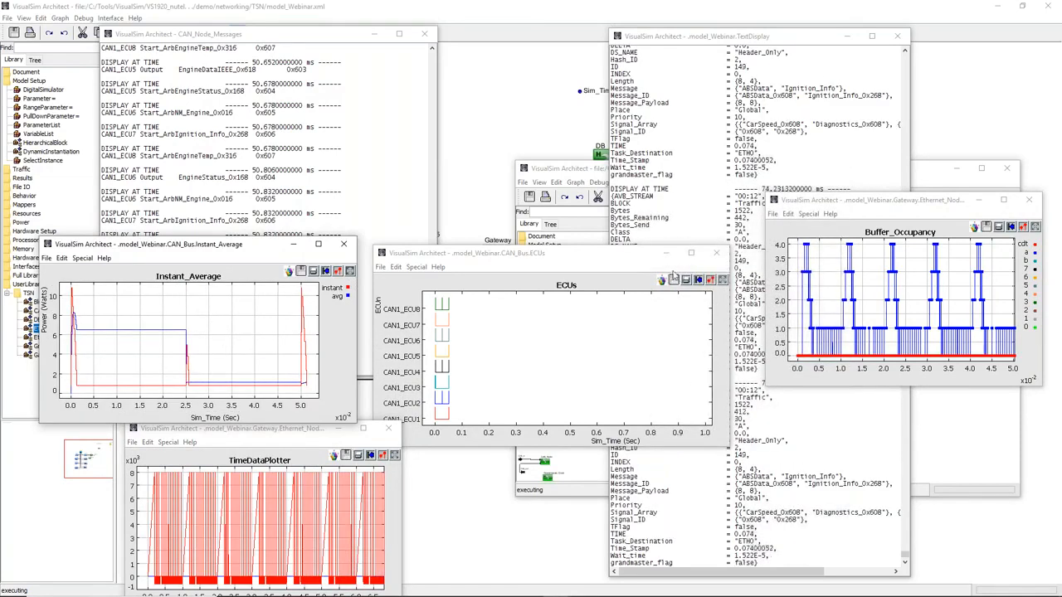
drag(564, 258, 498, 211)
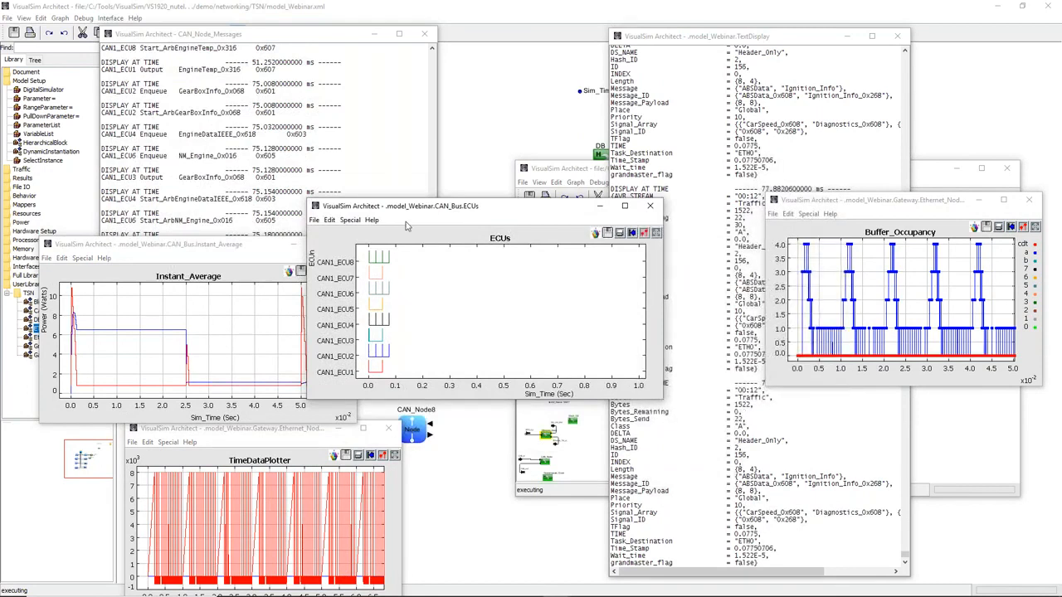
drag(481, 217, 355, 89)
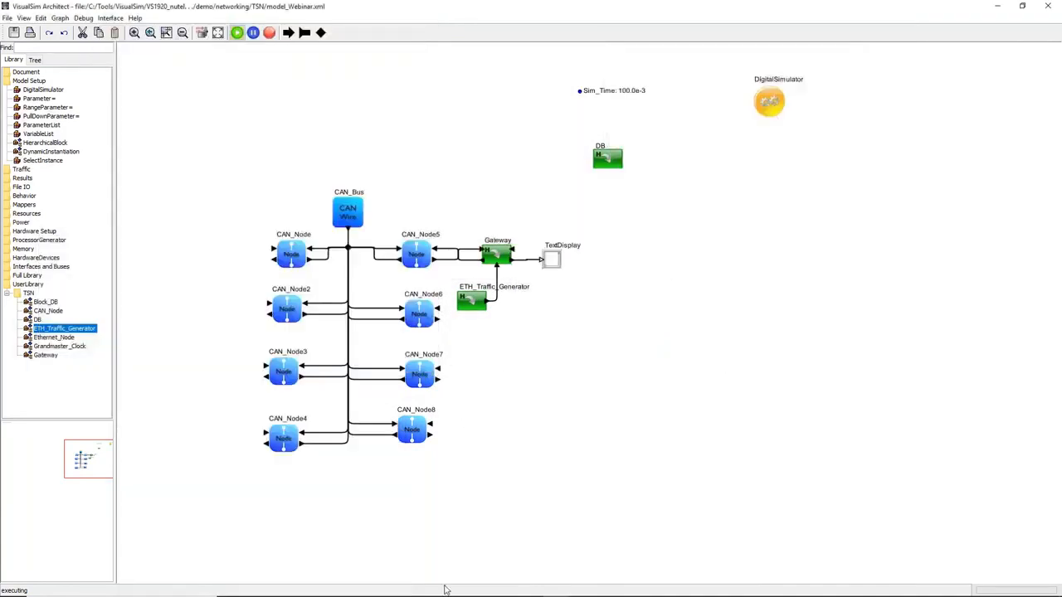
Step: Switch to the running PowerPoint slide show and advance from the CAN Bus slide to the Gateway Modelling slide
mouse_move(445, 592)
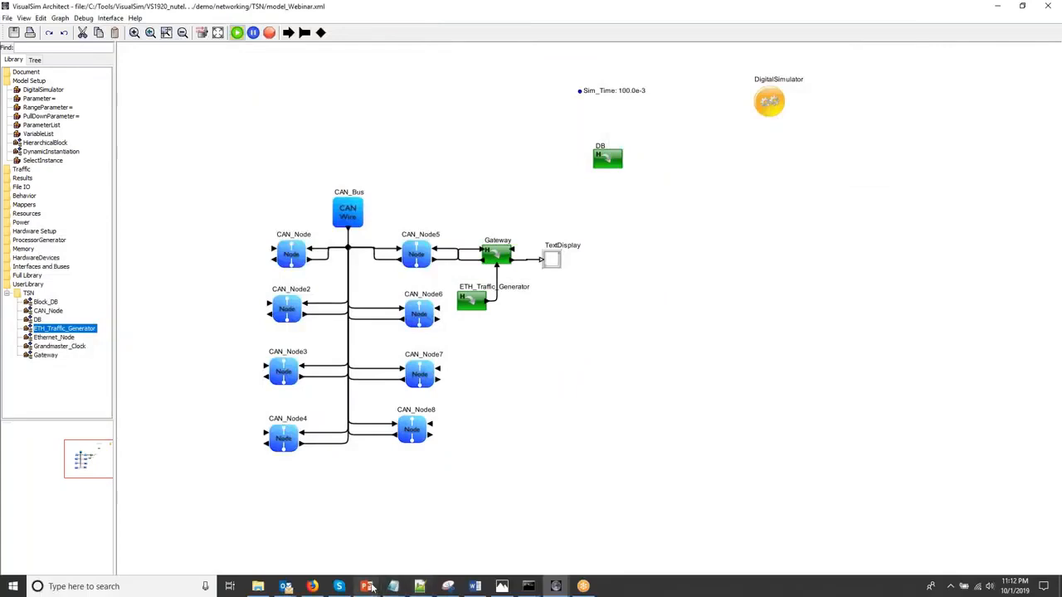
mouse_move(366, 587)
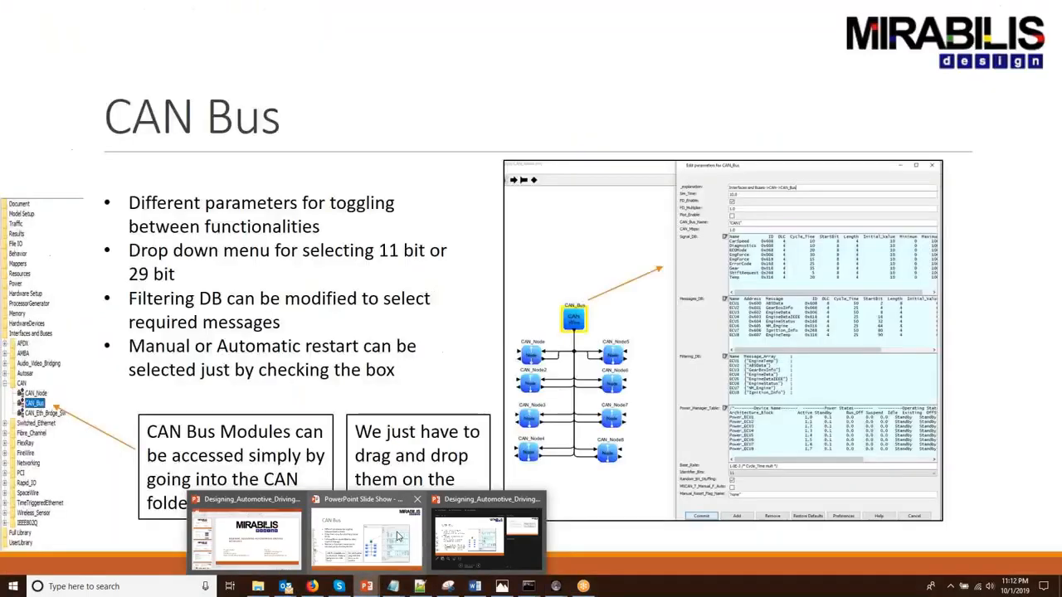
click(397, 536)
key(Right)
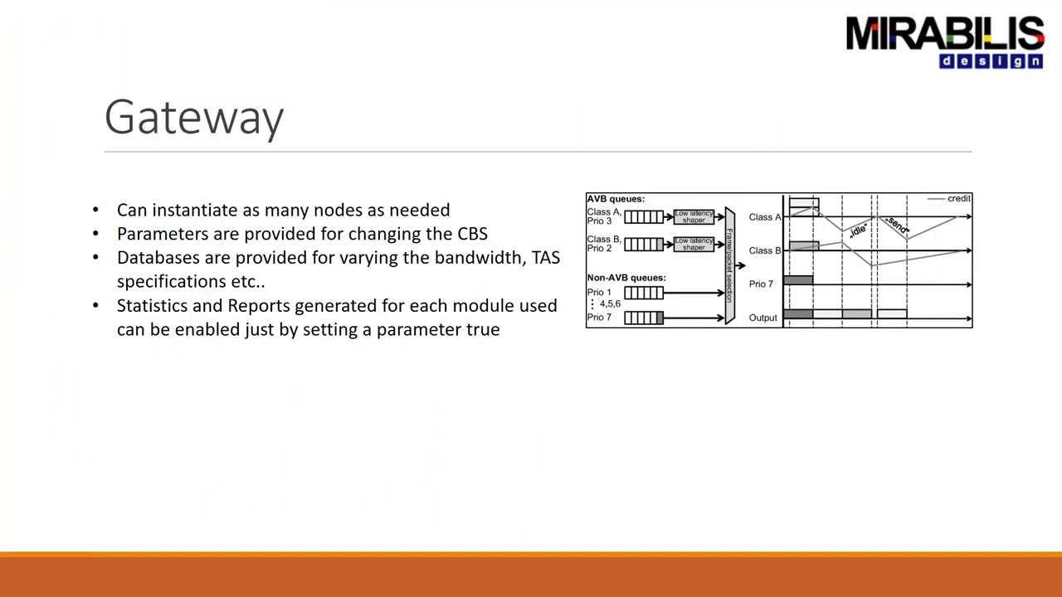
key(Right)
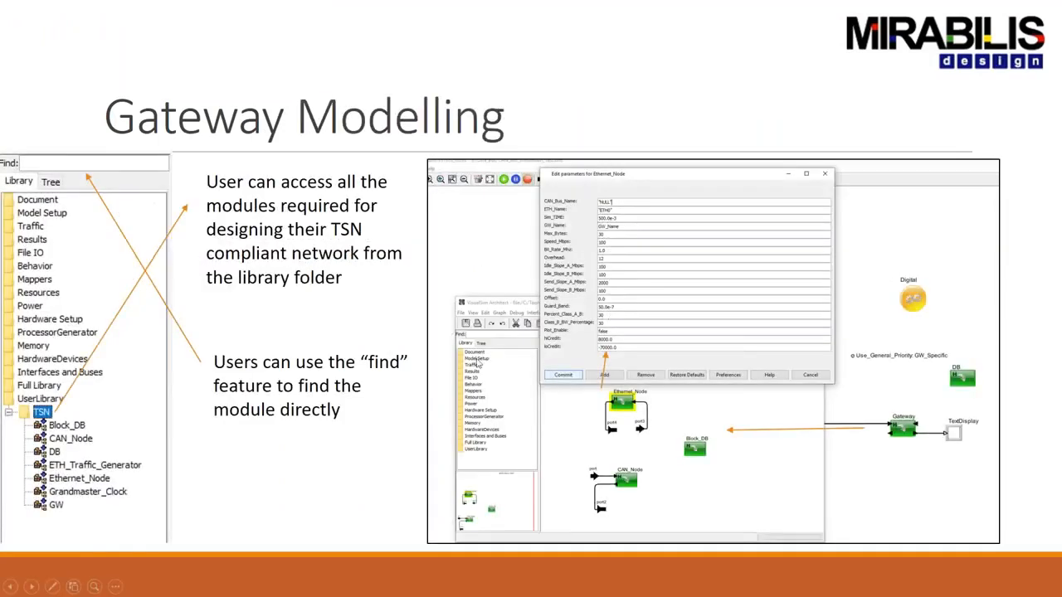